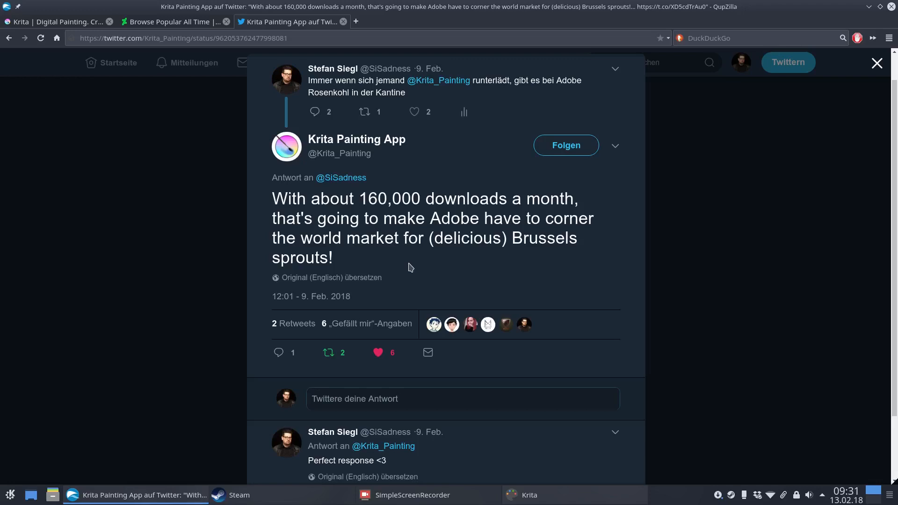
Examine the Krita Test / Self Portrait artwork from the DeviantArt results, close that page and return to the Krita homepage
{"action": "left_click", "coordinate": [59, 26]}
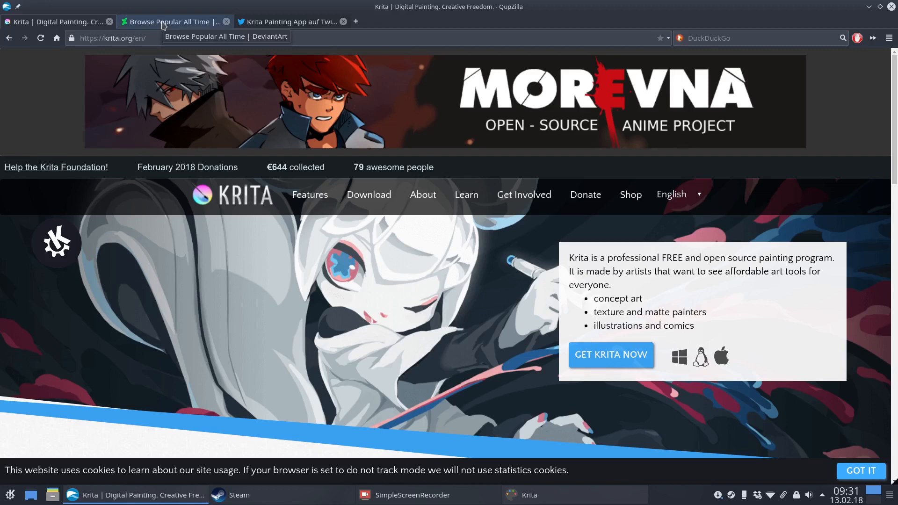
{"action": "left_click", "coordinate": [164, 25]}
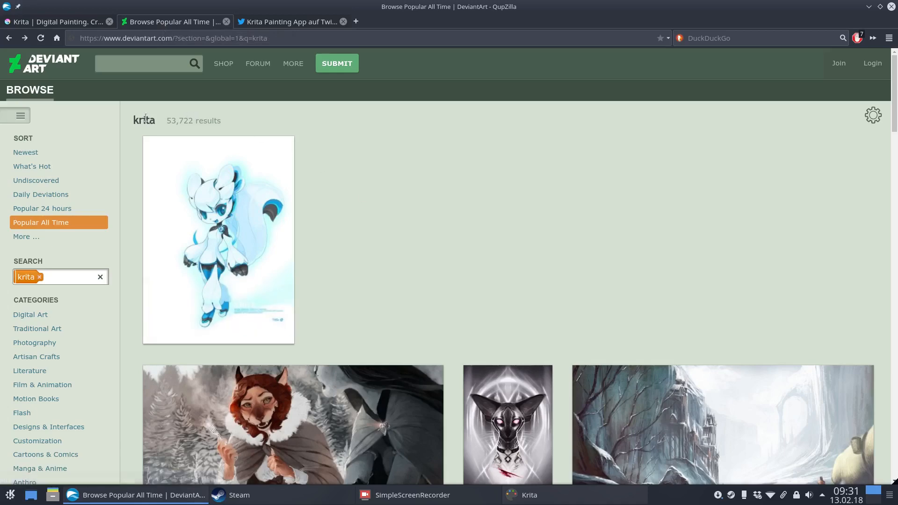
{"action": "scroll", "coordinate": [342, 205], "scroll_direction": "down", "scroll_amount": 5}
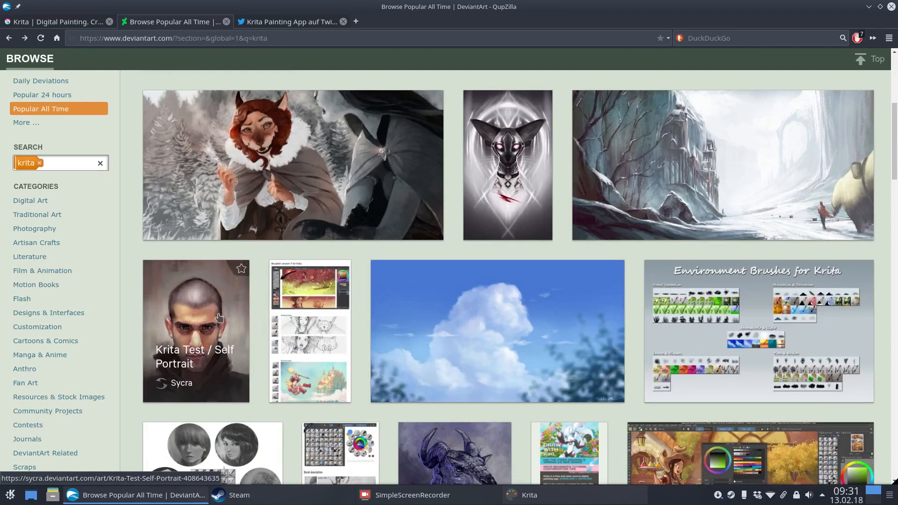
{"action": "left_click", "coordinate": [220, 318]}
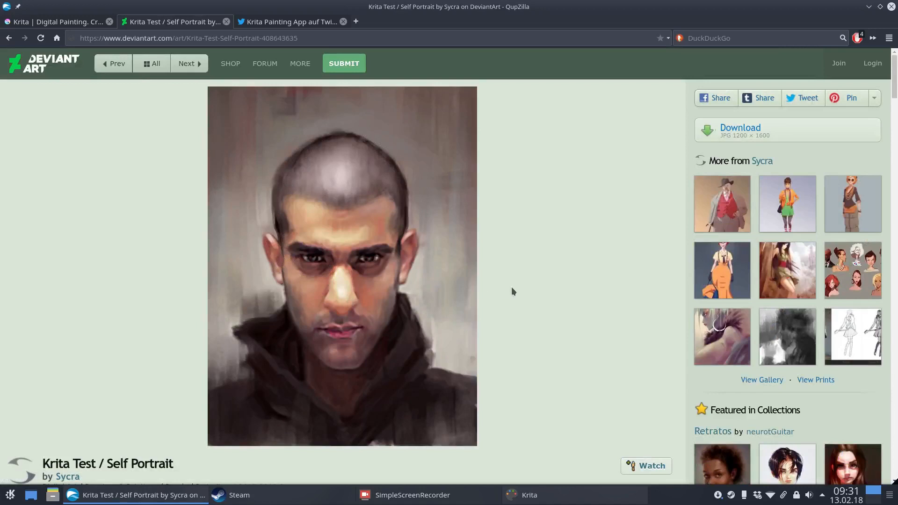
{"action": "scroll", "coordinate": [513, 287], "scroll_direction": "down", "scroll_amount": 1}
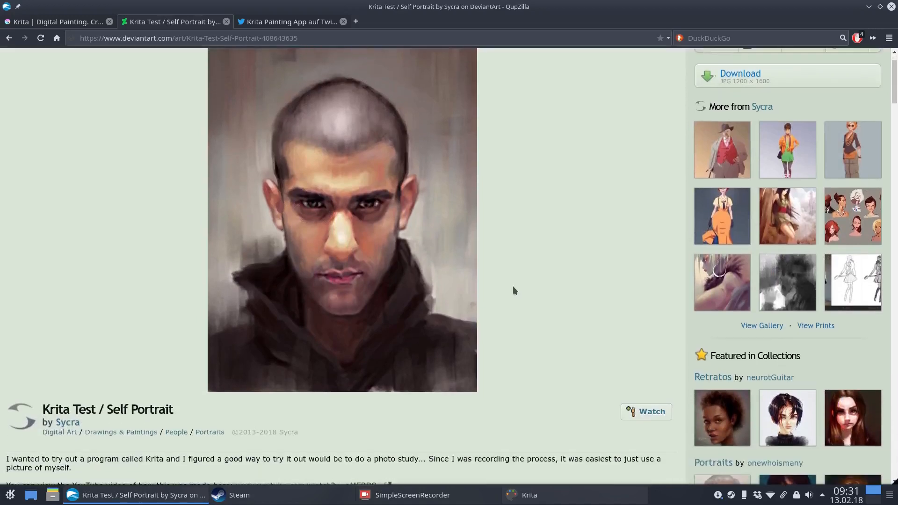
{"action": "scroll", "coordinate": [514, 288], "scroll_direction": "up", "scroll_amount": 1}
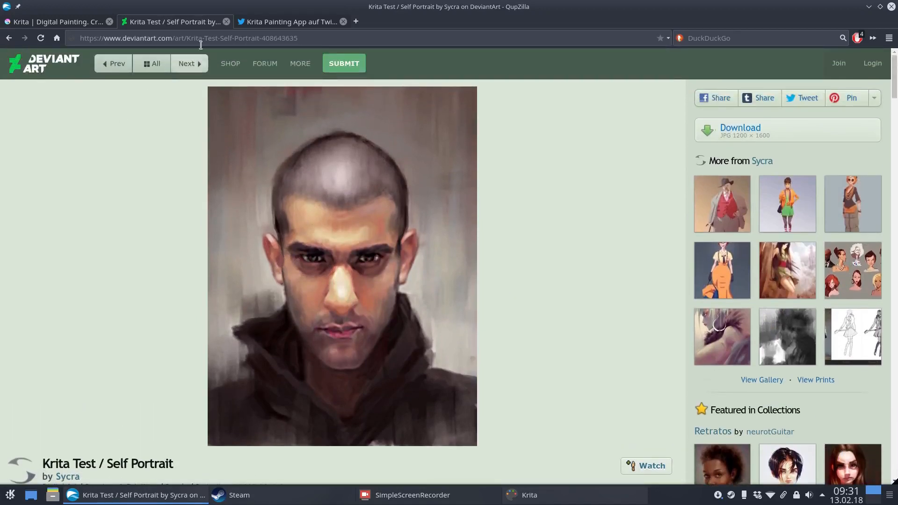
{"action": "left_click", "coordinate": [227, 22]}
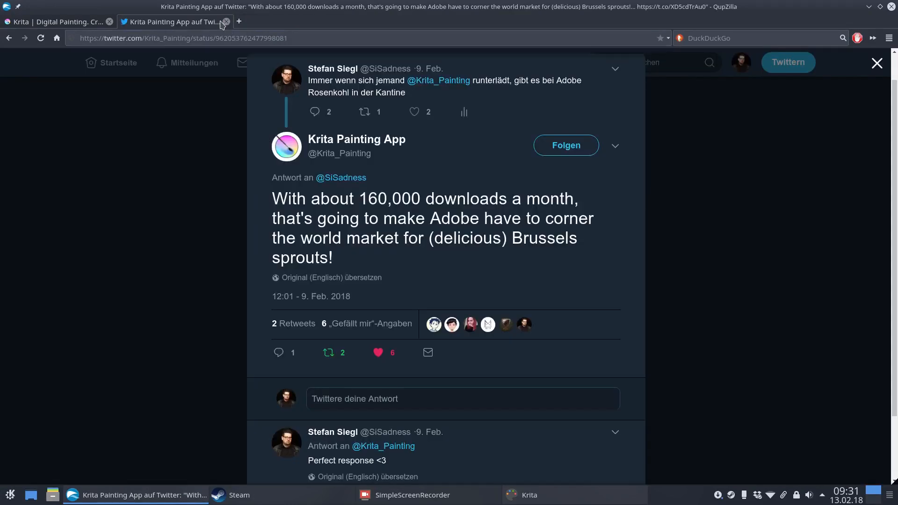
{"action": "left_click", "coordinate": [51, 21]}
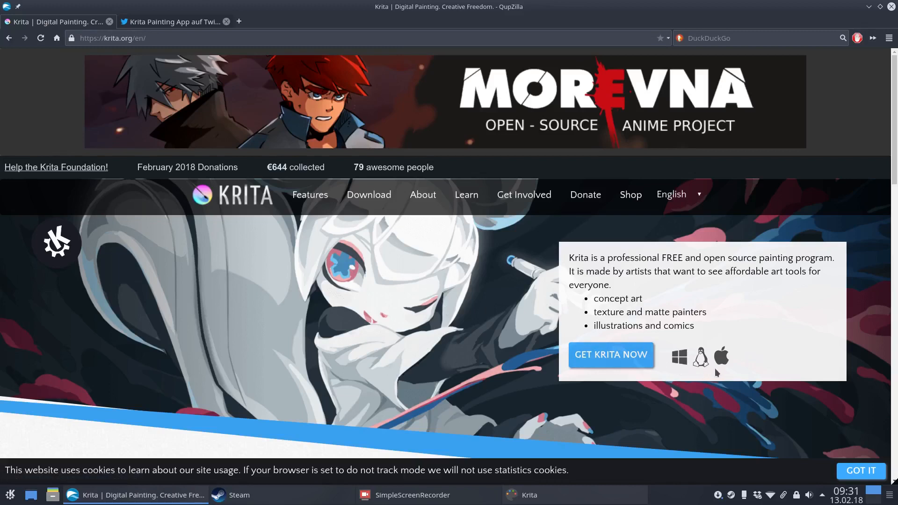
Switch to Krita and check the installed version in the About Krita information, closing it when done
{"action": "left_click", "coordinate": [538, 497]}
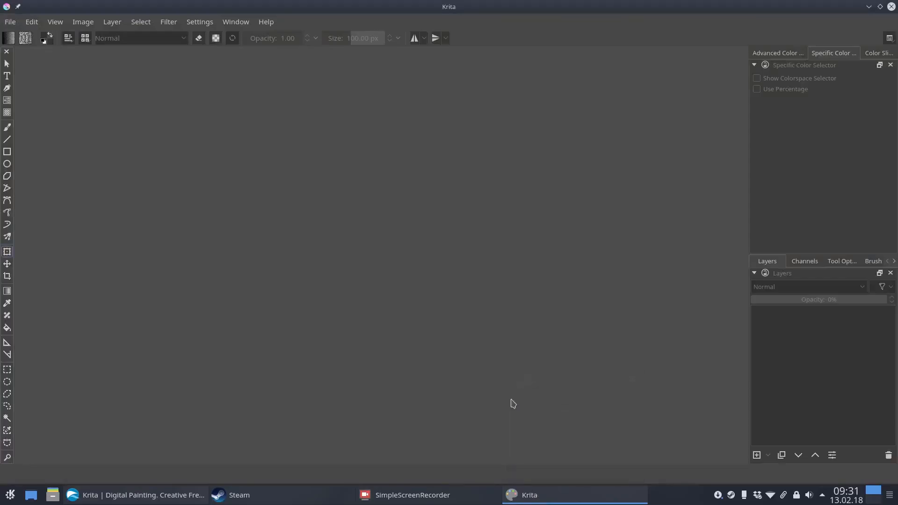
{"action": "left_click", "coordinate": [265, 23]}
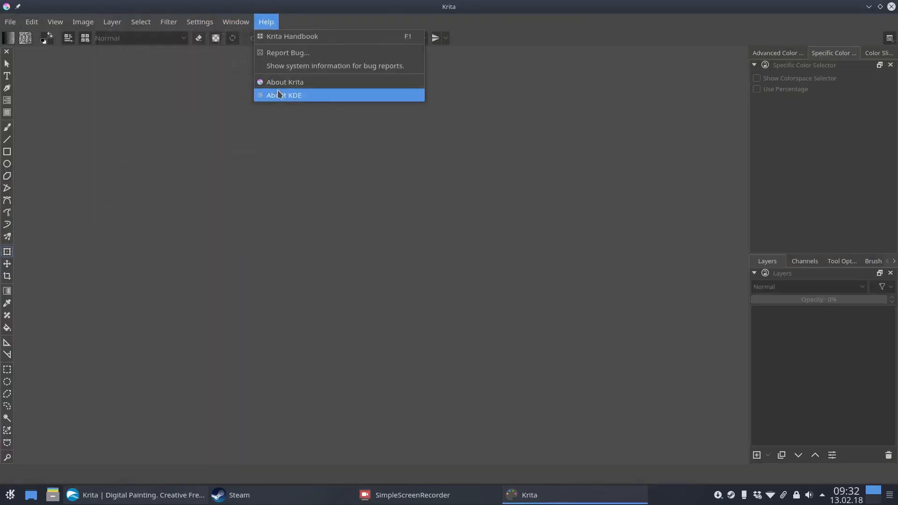
{"action": "left_click", "coordinate": [298, 87]}
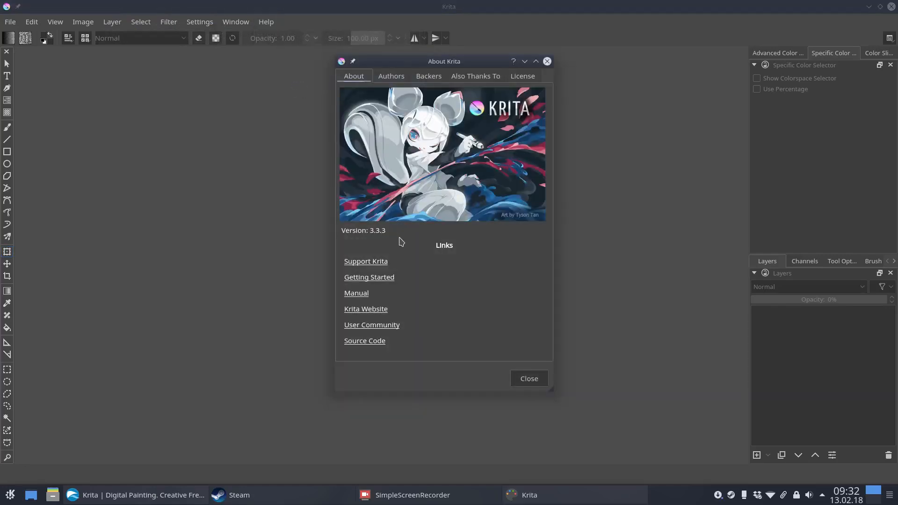
{"action": "left_click", "coordinate": [531, 378]}
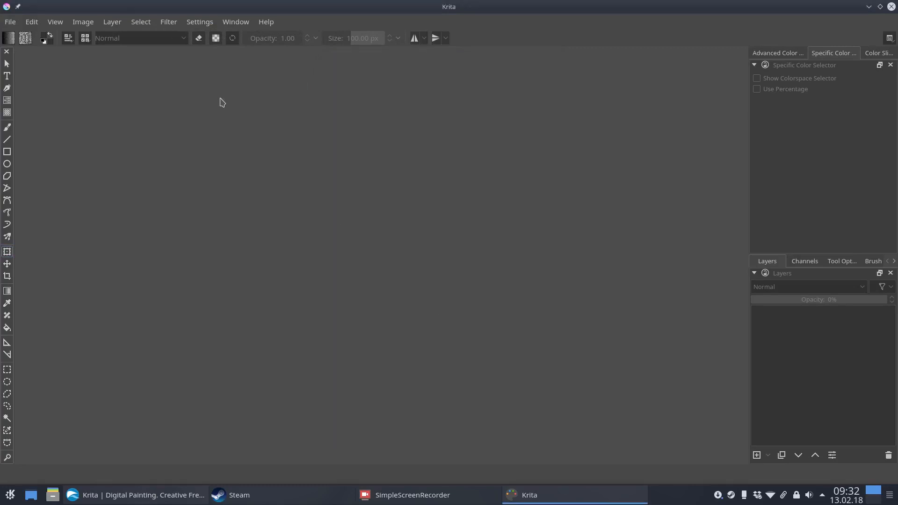
{"action": "mouse_move", "coordinate": [1, 1]}
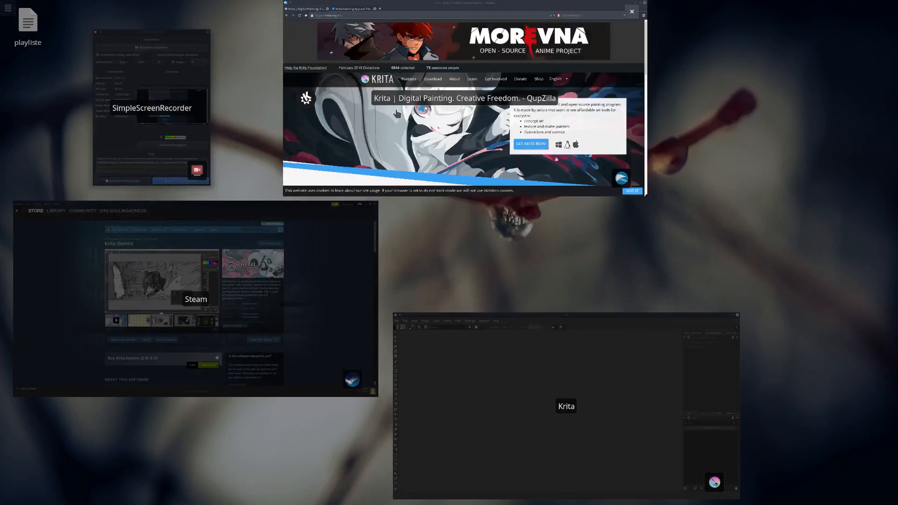
{"action": "left_click", "coordinate": [397, 114]}
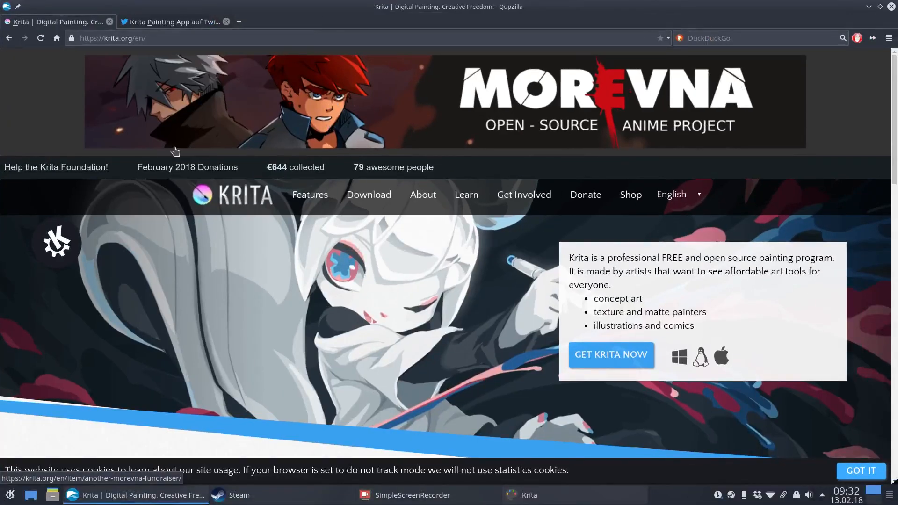
{"action": "key", "text": "alt+Tab"}
{"action": "key", "text": "alt+Tab"}
{"action": "key", "text": "alt+Tab"}
{"action": "key", "text": "alt+Tab"}
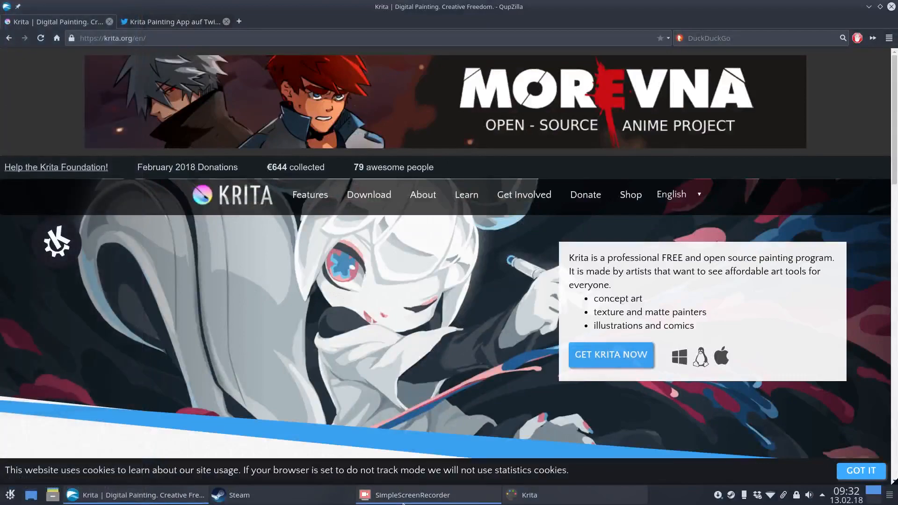
{"action": "left_click", "coordinate": [531, 497]}
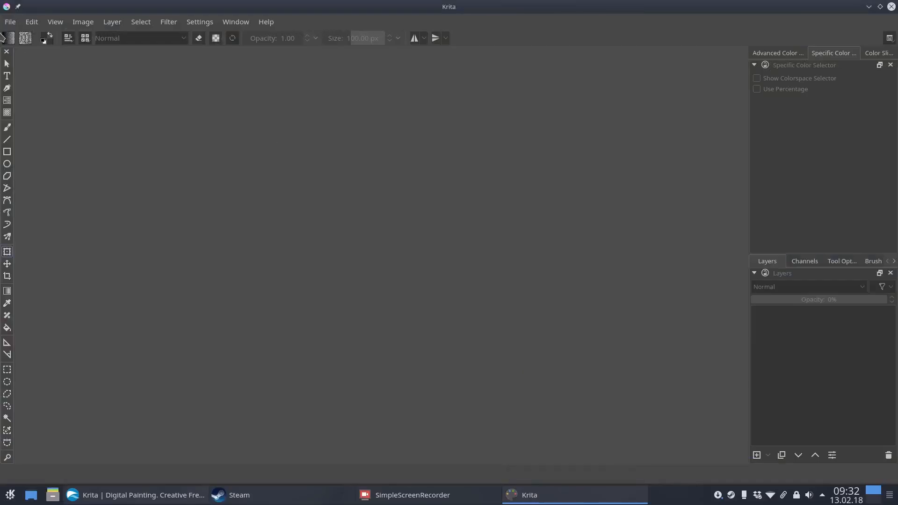
Create a new document from the Texture 512x512 8bit srgb template
{"action": "left_click", "coordinate": [15, 27]}
{"action": "left_click", "coordinate": [19, 36]}
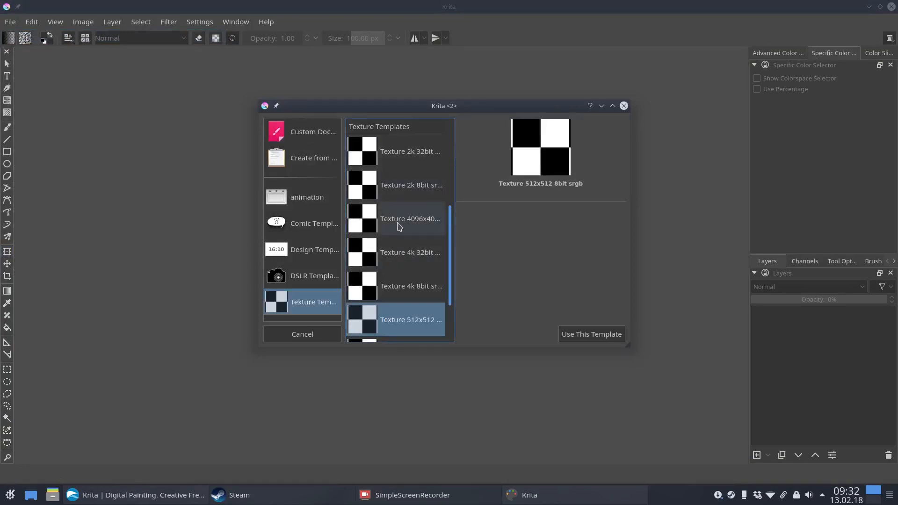
{"action": "left_click_drag", "start_coordinate": [451, 257], "coordinate": [447, 294]}
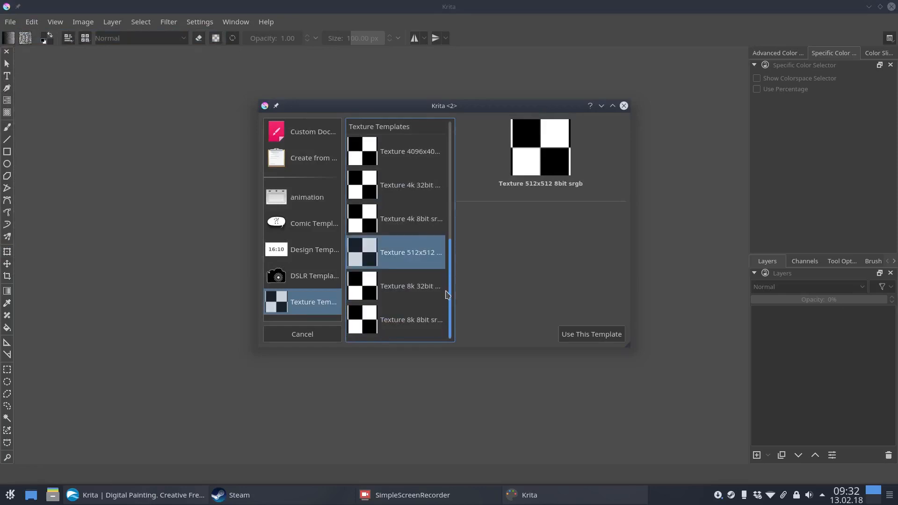
{"action": "left_click", "coordinate": [409, 285]}
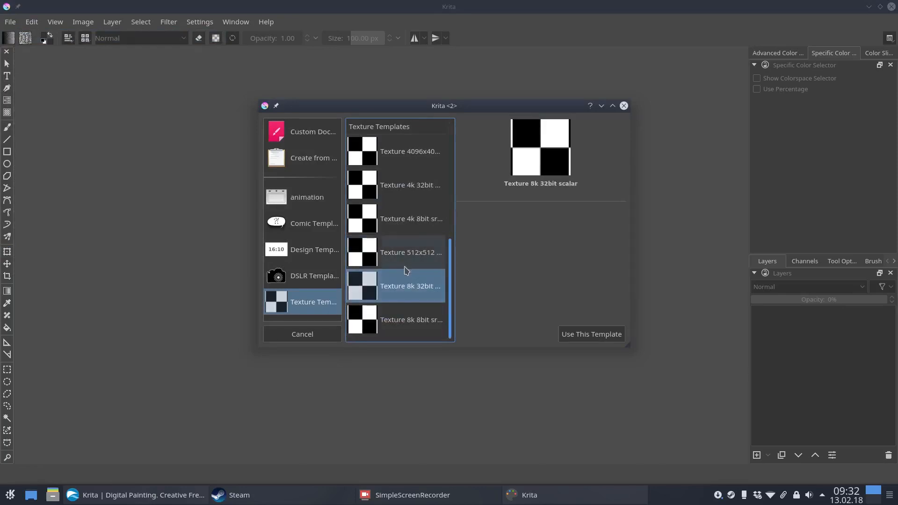
{"action": "left_click", "coordinate": [402, 261]}
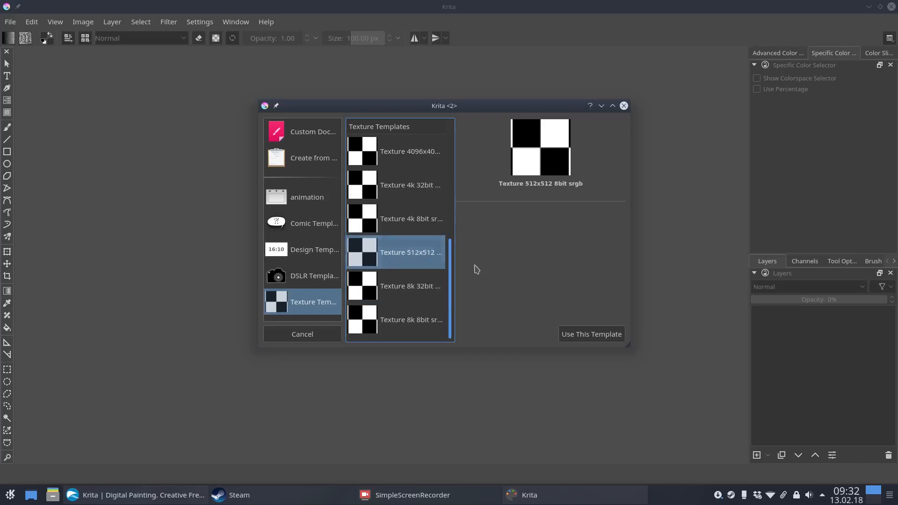
{"action": "left_click", "coordinate": [580, 335]}
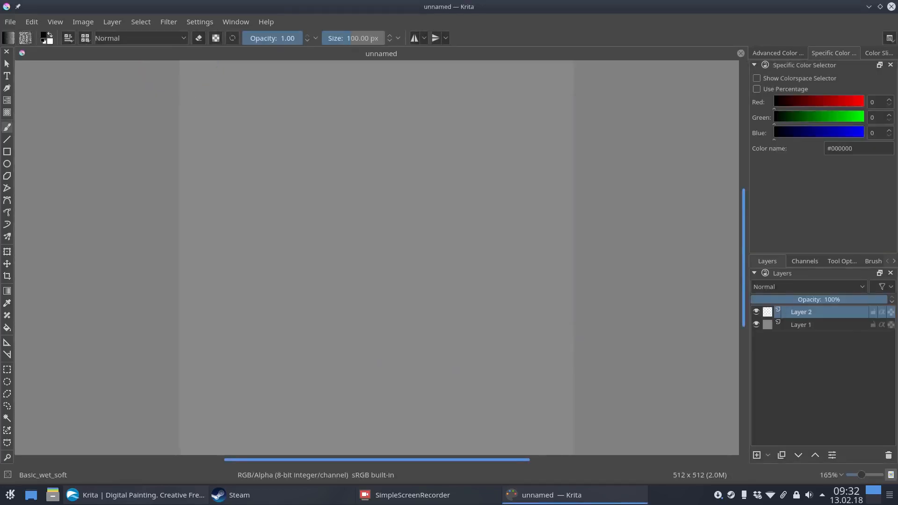
Set the brush colour to pure green (#00ff00) and paint an uneven grassy ground across the lower third of the canvas
{"action": "scroll", "coordinate": [207, 88], "scroll_direction": "down", "scroll_amount": 1}
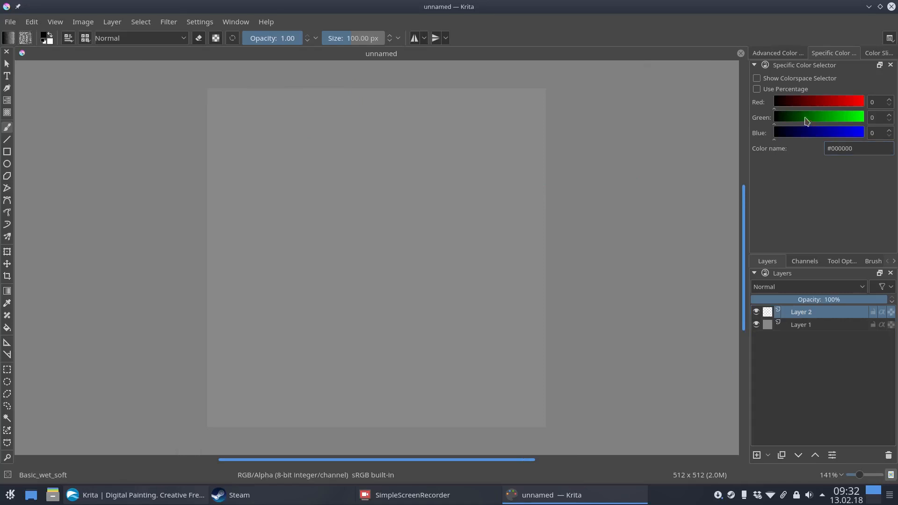
{"action": "left_click_drag", "start_coordinate": [778, 123], "coordinate": [870, 118]}
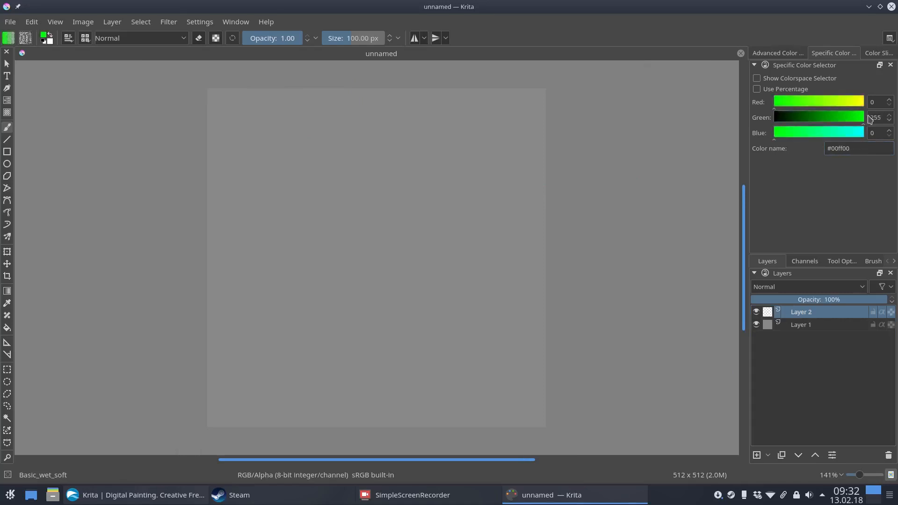
{"action": "left_click_drag", "start_coordinate": [798, 103], "coordinate": [864, 103]}
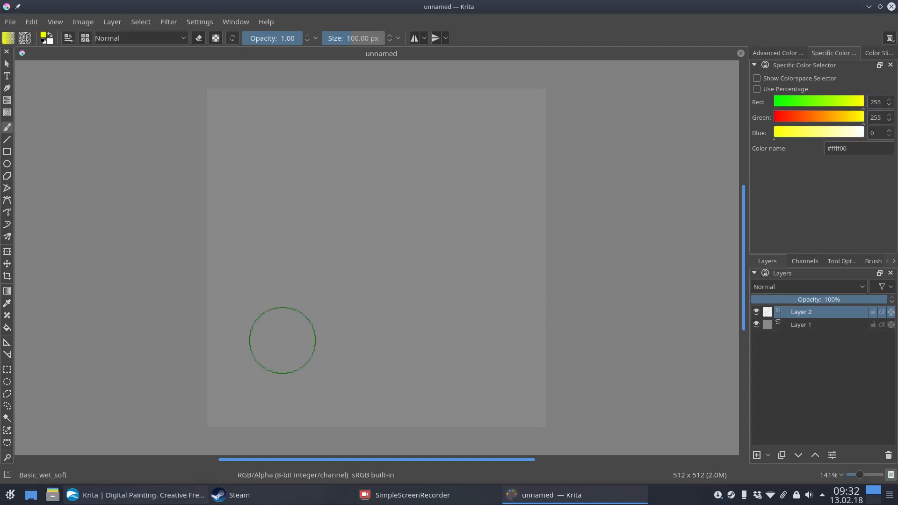
{"action": "left_click_drag", "start_coordinate": [859, 103], "coordinate": [764, 104]}
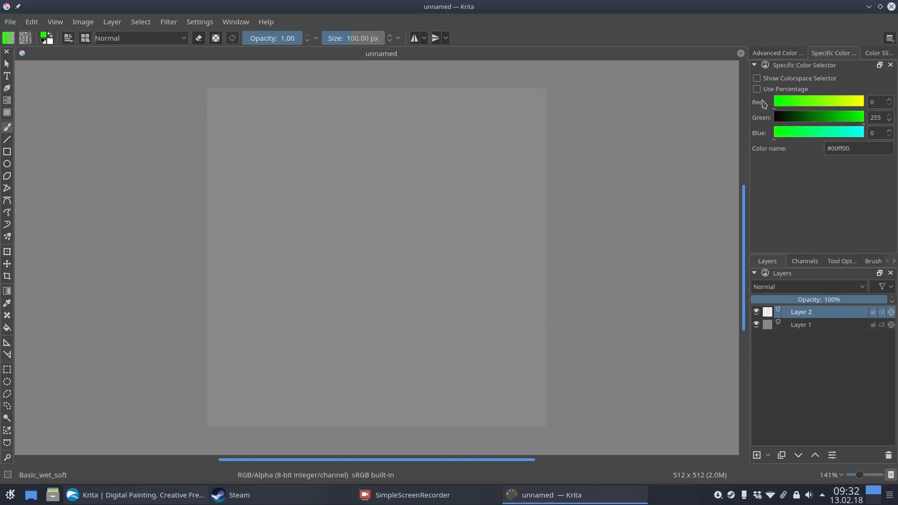
{"action": "right_click", "coordinate": [176, 181]}
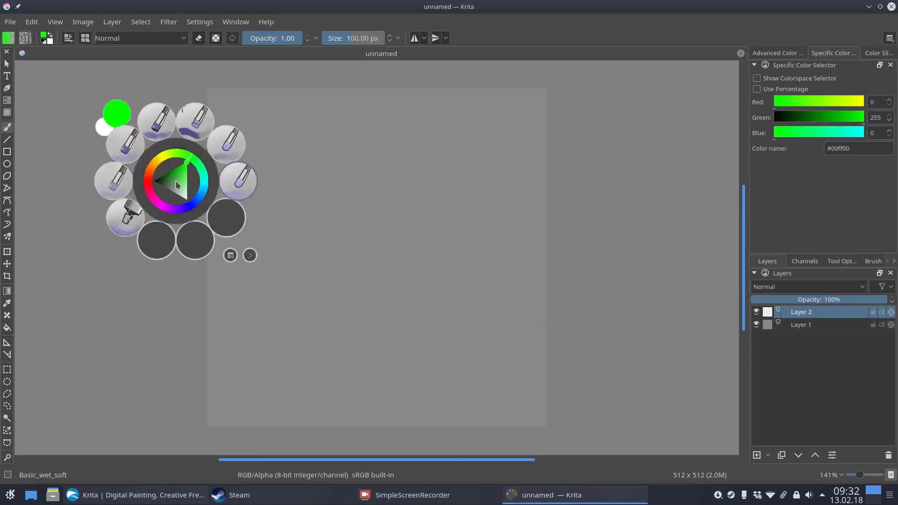
{"action": "right_click", "coordinate": [225, 141]}
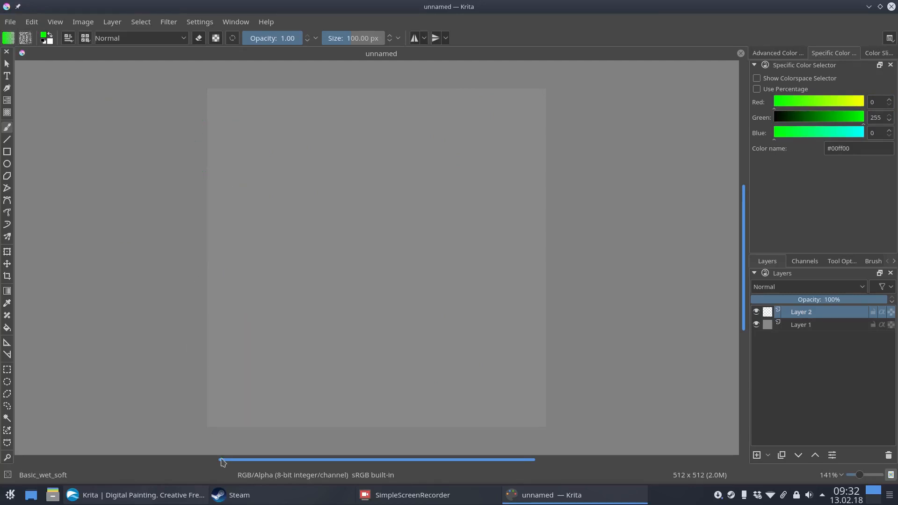
{"action": "mouse_move", "coordinate": [215, 406]}
{"action": "left_mouse_down"}
{"action": "mouse_move", "coordinate": [220, 386]}
{"action": "mouse_move", "coordinate": [224, 409]}
{"action": "mouse_move", "coordinate": [251, 308]}
{"action": "mouse_move", "coordinate": [232, 350]}
{"action": "mouse_move", "coordinate": [228, 414]}
{"action": "mouse_move", "coordinate": [227, 327]}
{"action": "mouse_move", "coordinate": [250, 407]}
{"action": "mouse_move", "coordinate": [269, 400]}
{"action": "mouse_move", "coordinate": [272, 358]}
{"action": "mouse_move", "coordinate": [284, 361]}
{"action": "mouse_move", "coordinate": [295, 400]}
{"action": "mouse_move", "coordinate": [308, 351]}
{"action": "mouse_move", "coordinate": [322, 395]}
{"action": "mouse_move", "coordinate": [350, 382]}
{"action": "mouse_move", "coordinate": [352, 362]}
{"action": "mouse_move", "coordinate": [359, 396]}
{"action": "mouse_move", "coordinate": [377, 359]}
{"action": "mouse_move", "coordinate": [381, 405]}
{"action": "mouse_move", "coordinate": [407, 369]}
{"action": "mouse_move", "coordinate": [437, 397]}
{"action": "mouse_move", "coordinate": [456, 360]}
{"action": "mouse_move", "coordinate": [463, 393]}
{"action": "mouse_move", "coordinate": [475, 398]}
{"action": "mouse_move", "coordinate": [489, 368]}
{"action": "mouse_move", "coordinate": [507, 412]}
{"action": "mouse_move", "coordinate": [513, 367]}
{"action": "mouse_move", "coordinate": [531, 366]}
{"action": "mouse_move", "coordinate": [532, 421]}
{"action": "mouse_move", "coordinate": [486, 363]}
{"action": "mouse_move", "coordinate": [468, 357]}
{"action": "mouse_move", "coordinate": [433, 376]}
{"action": "mouse_move", "coordinate": [417, 345]}
{"action": "mouse_move", "coordinate": [383, 376]}
{"action": "mouse_move", "coordinate": [355, 348]}
{"action": "mouse_move", "coordinate": [338, 357]}
{"action": "mouse_move", "coordinate": [319, 341]}
{"action": "mouse_move", "coordinate": [271, 385]}
{"action": "mouse_move", "coordinate": [242, 355]}
{"action": "mouse_move", "coordinate": [214, 402]}
{"action": "mouse_move", "coordinate": [214, 428]}
{"action": "mouse_move", "coordinate": [247, 415]}
{"action": "mouse_move", "coordinate": [499, 425]}
{"action": "left_mouse_up"}
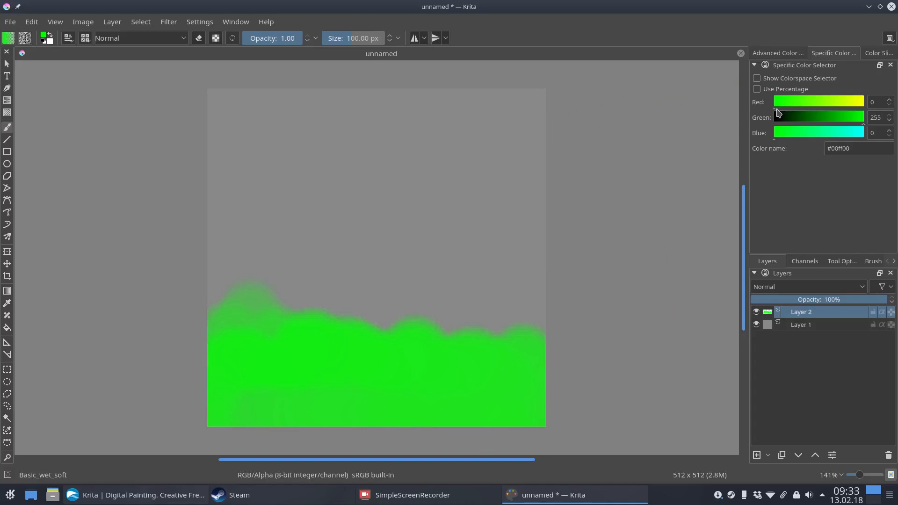
Hide Layer 1 and paint a round yellow-green (#9be000) sun in the canvas's upper-right area on Layer 2
{"action": "left_click_drag", "start_coordinate": [776, 112], "coordinate": [853, 122]}
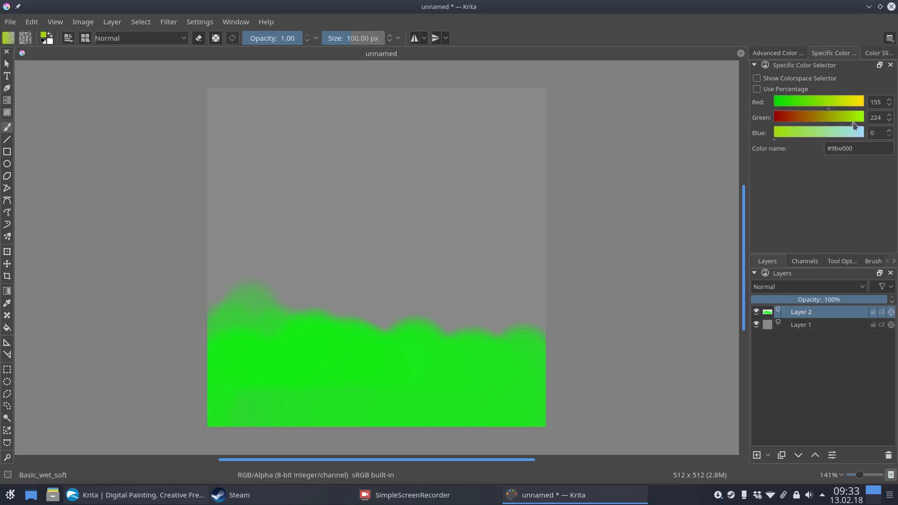
{"action": "left_click", "coordinate": [757, 324]}
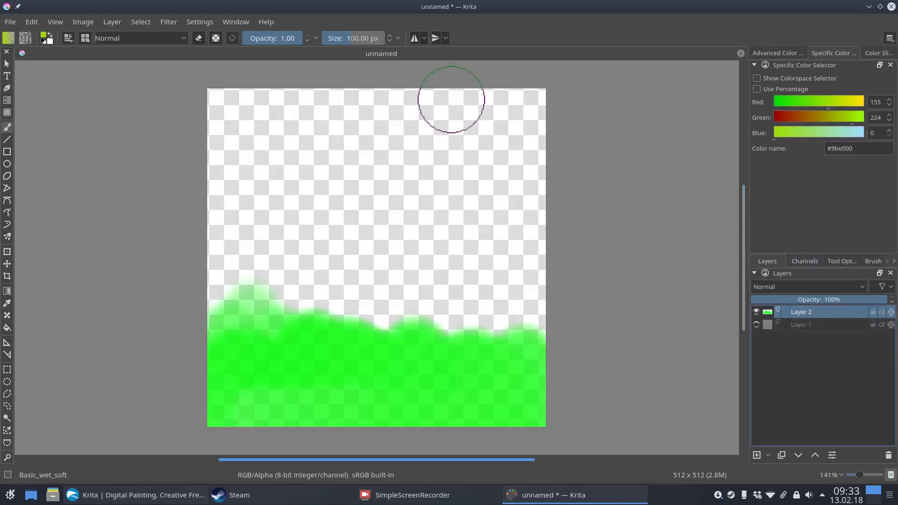
{"action": "mouse_move", "coordinate": [488, 125]}
{"action": "left_mouse_down"}
{"action": "mouse_move", "coordinate": [463, 119]}
{"action": "mouse_move", "coordinate": [467, 145]}
{"action": "mouse_move", "coordinate": [489, 96]}
{"action": "mouse_move", "coordinate": [469, 121]}
{"action": "mouse_move", "coordinate": [493, 111]}
{"action": "mouse_move", "coordinate": [457, 130]}
{"action": "mouse_move", "coordinate": [478, 108]}
{"action": "mouse_move", "coordinate": [477, 136]}
{"action": "mouse_move", "coordinate": [457, 121]}
{"action": "mouse_move", "coordinate": [482, 124]}
{"action": "mouse_move", "coordinate": [456, 136]}
{"action": "mouse_move", "coordinate": [484, 121]}
{"action": "mouse_move", "coordinate": [461, 131]}
{"action": "left_mouse_up"}
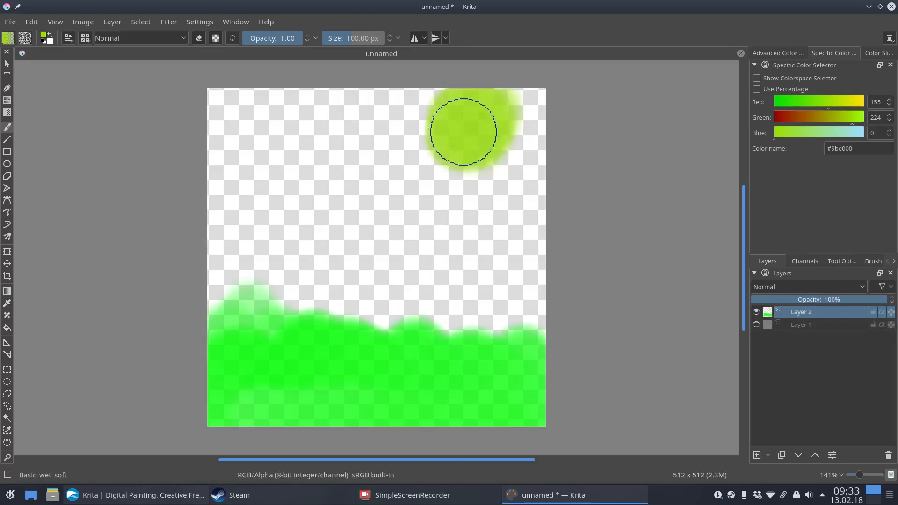
Add a new paint layer at the bottom of the layer stack and fill it with white (#ffffff)
{"action": "left_click", "coordinate": [756, 455]}
{"action": "left_click_drag", "start_coordinate": [799, 313], "coordinate": [798, 342]}
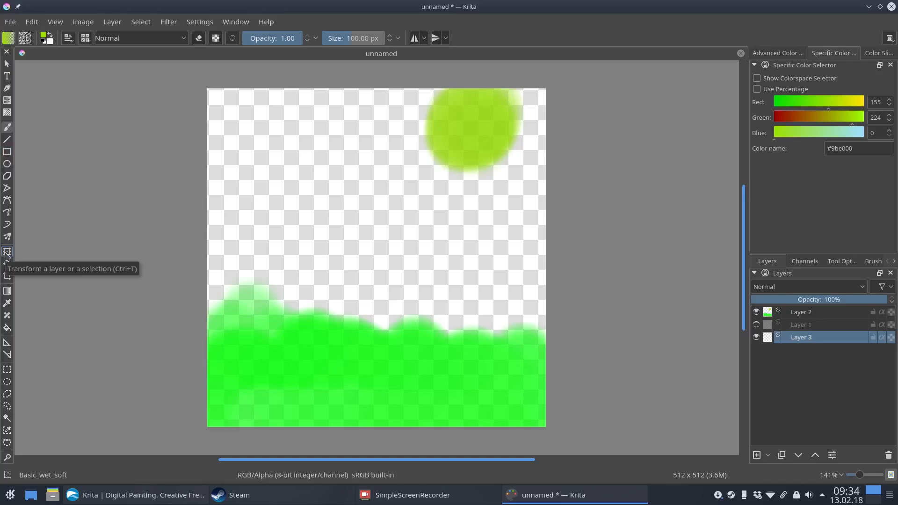
{"action": "left_click", "coordinate": [7, 332]}
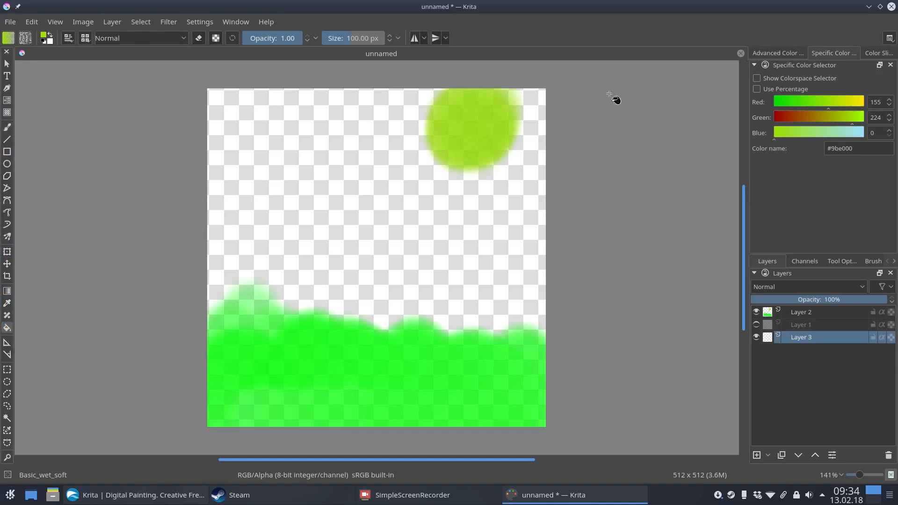
{"action": "left_click", "coordinate": [826, 104]}
{"action": "left_click_drag", "start_coordinate": [820, 106], "coordinate": [866, 107]}
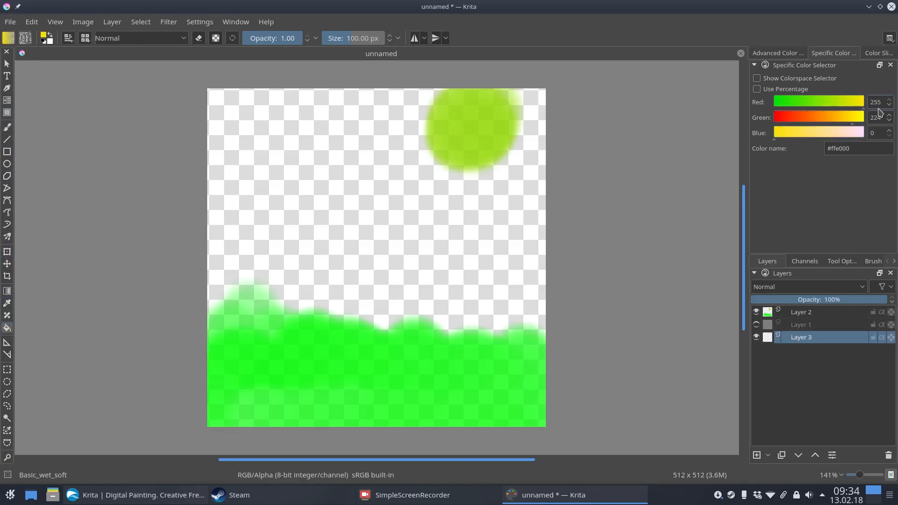
{"action": "left_click_drag", "start_coordinate": [808, 134], "coordinate": [882, 124]}
{"action": "left_click", "coordinate": [319, 205]}
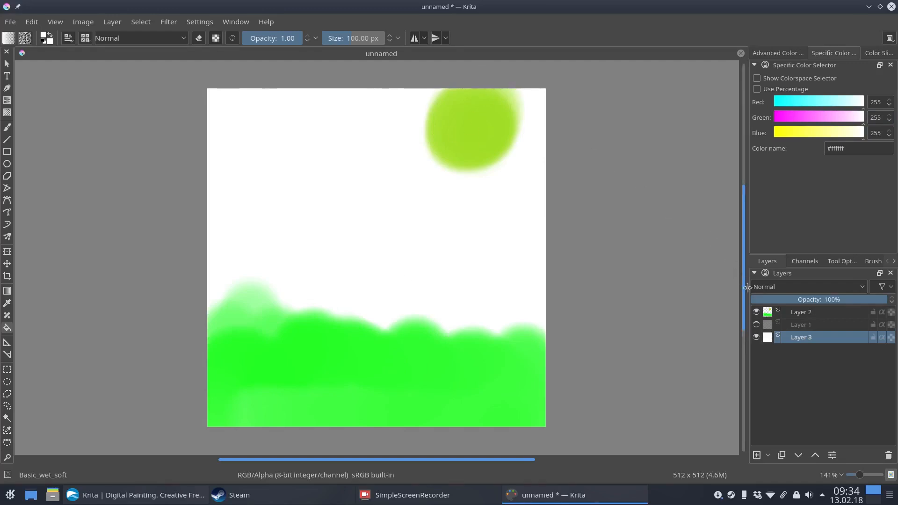
Delete the hidden Layer 1 from the layer stack
{"action": "left_click", "coordinate": [794, 325]}
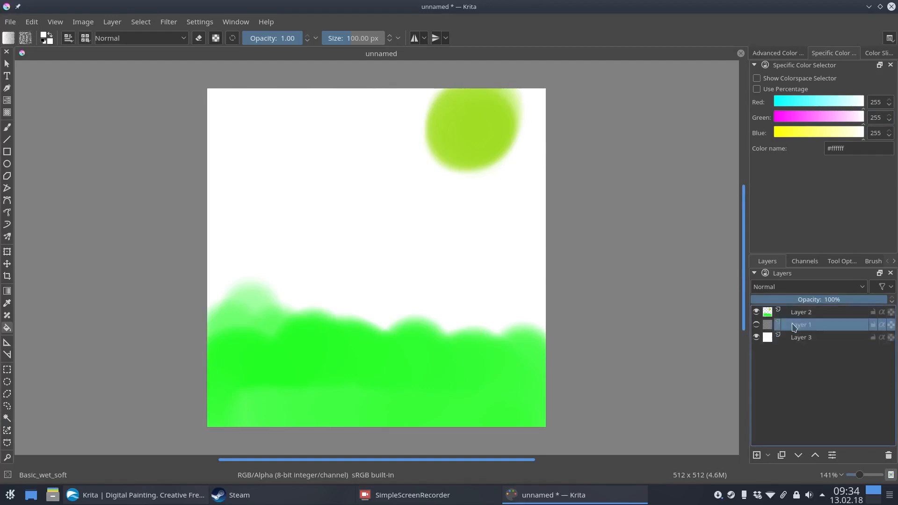
{"action": "left_click", "coordinate": [890, 456]}
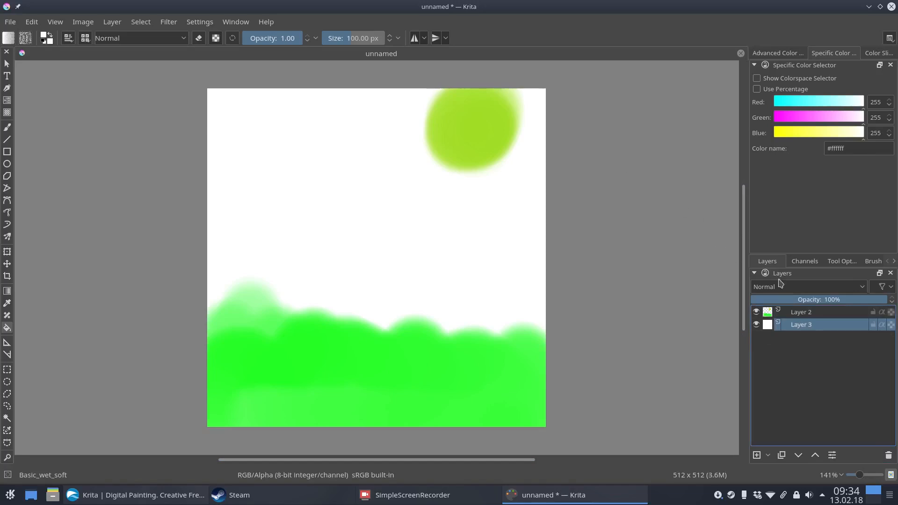
Toggle the white Layer 3's visibility off and on several times to compare the picture with and without its background
{"action": "left_click", "coordinate": [757, 326]}
{"action": "left_click", "coordinate": [757, 326]}
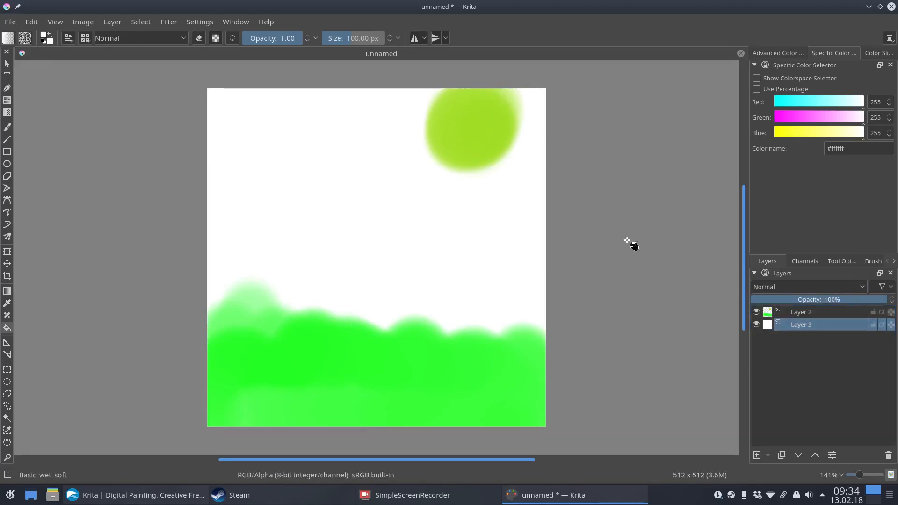
{"action": "left_click", "coordinate": [758, 325]}
{"action": "left_click", "coordinate": [757, 325]}
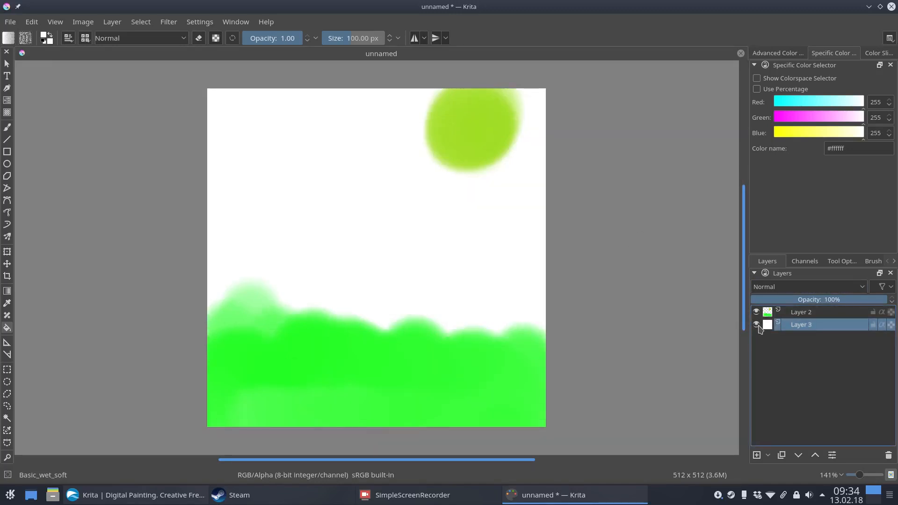
{"action": "left_click", "coordinate": [757, 325]}
{"action": "left_click", "coordinate": [757, 325]}
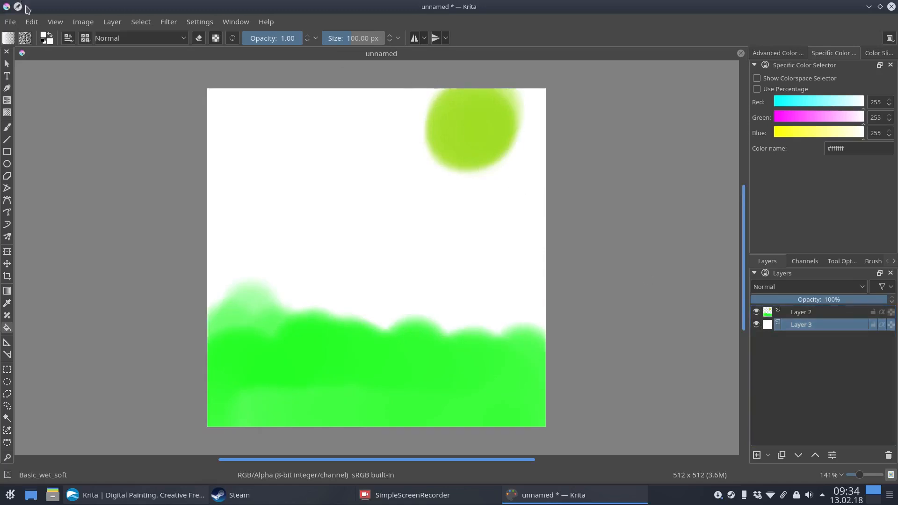
Examine the document's Image Properties, including its colour space settings, and leave them without making changes
{"action": "left_click", "coordinate": [47, 23]}
{"action": "mouse_move", "coordinate": [82, 23]}
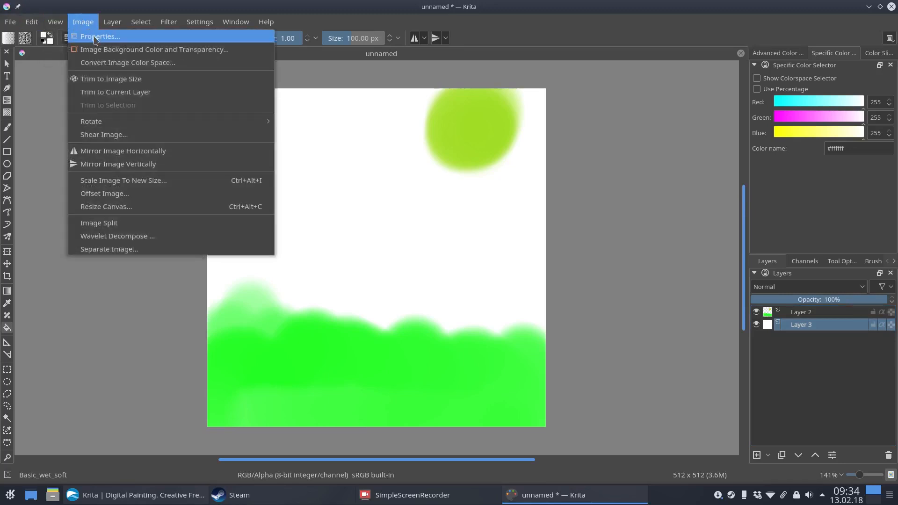
{"action": "mouse_move", "coordinate": [111, 28]}
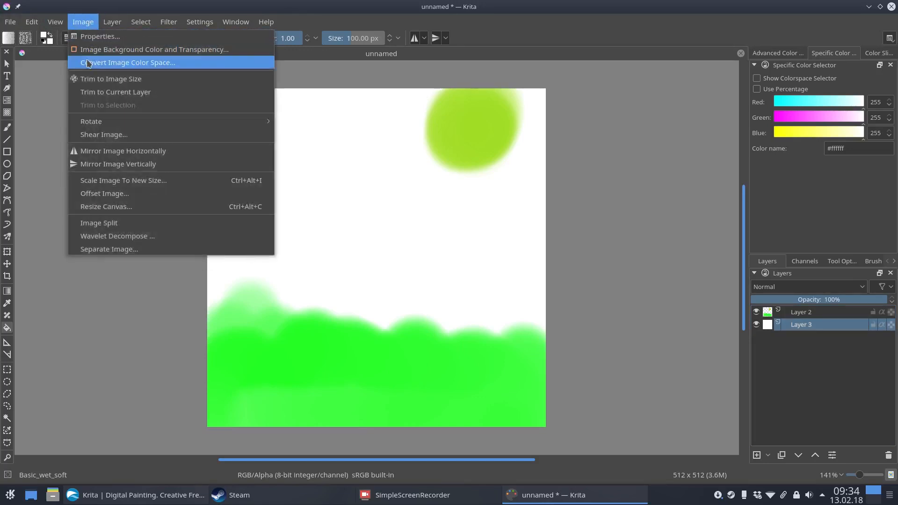
{"action": "left_click", "coordinate": [57, 25]}
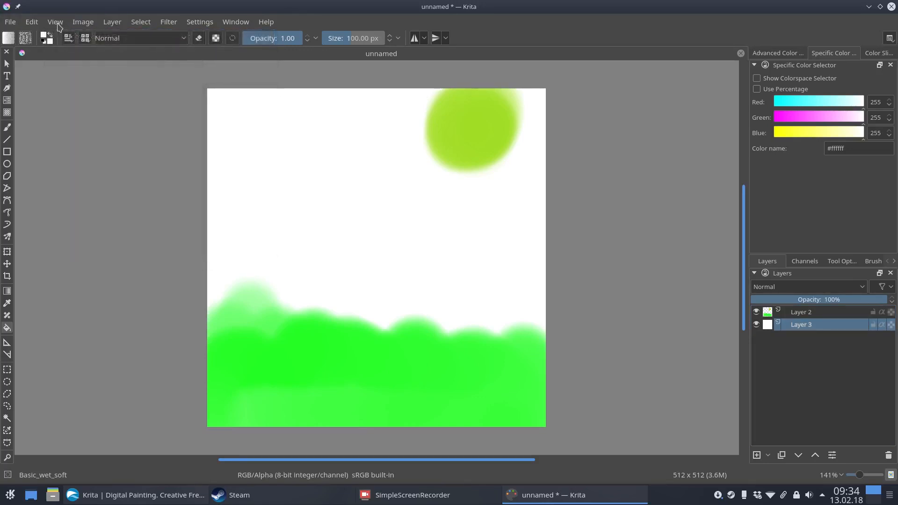
{"action": "left_click", "coordinate": [57, 24]}
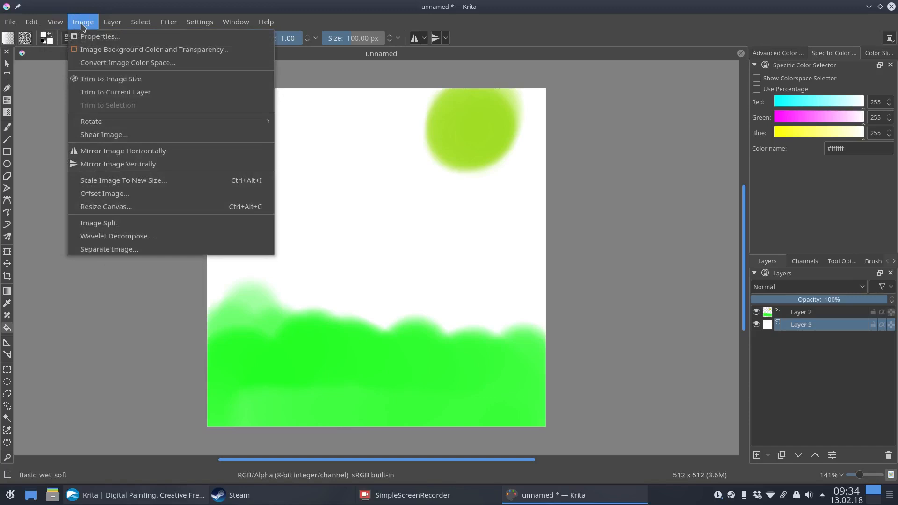
{"action": "left_click", "coordinate": [86, 38]}
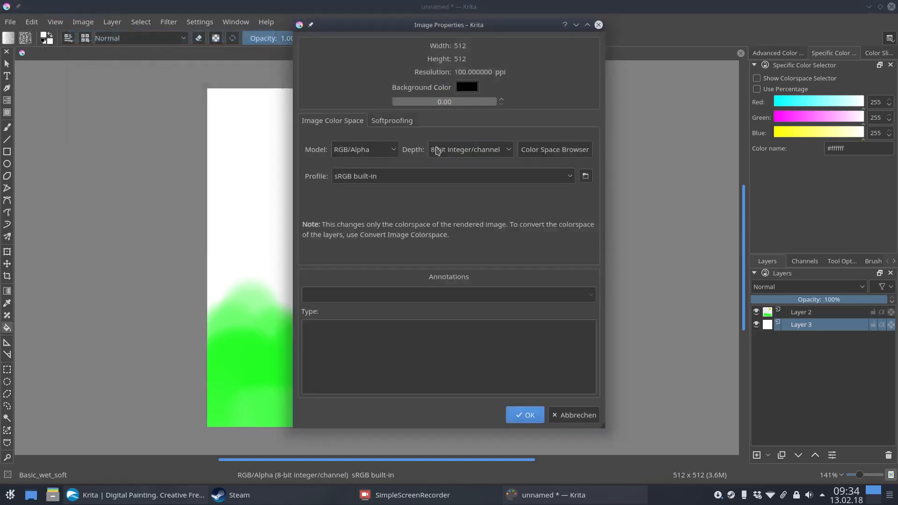
{"action": "left_click", "coordinate": [569, 415]}
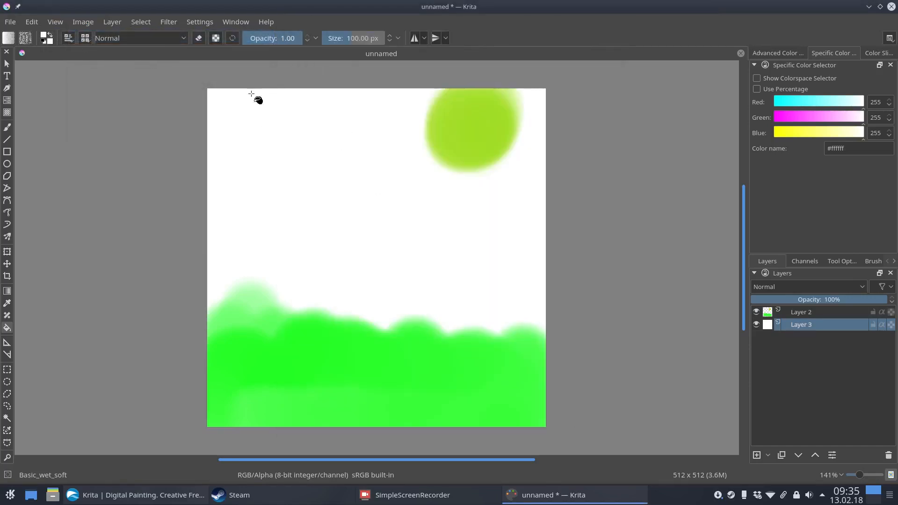
Open Convert Image Color Space and review the available colour models, keeping RGB/Alpha selected
{"action": "left_click", "coordinate": [45, 25]}
{"action": "mouse_move", "coordinate": [83, 23]}
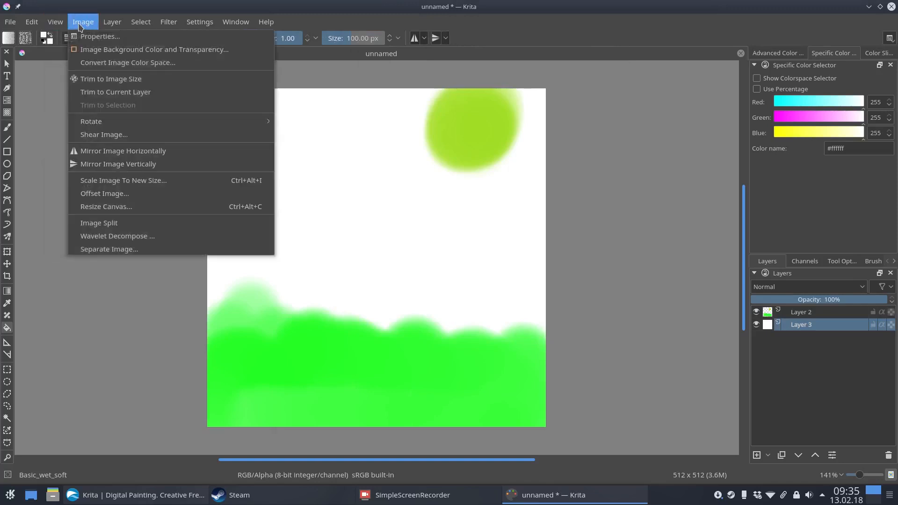
{"action": "left_click", "coordinate": [84, 65]}
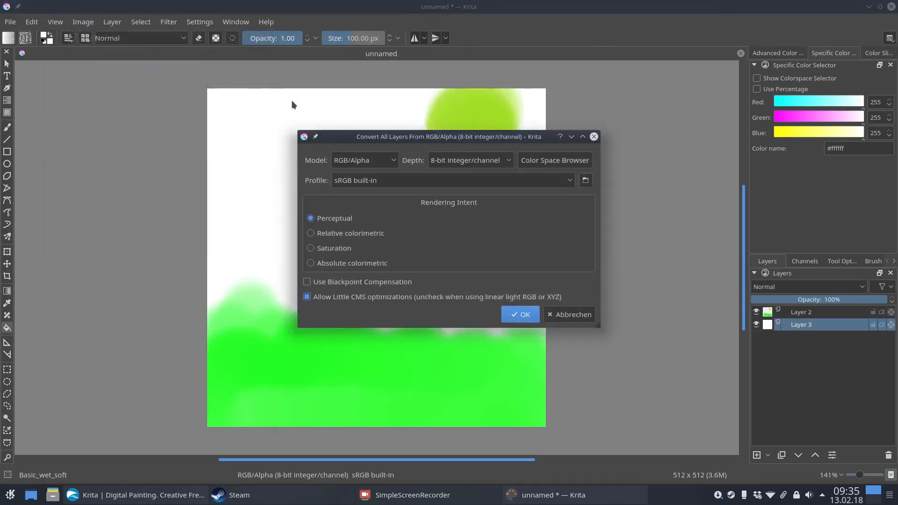
{"action": "left_click_drag", "start_coordinate": [352, 134], "coordinate": [180, 91]}
{"action": "left_click", "coordinate": [202, 112]}
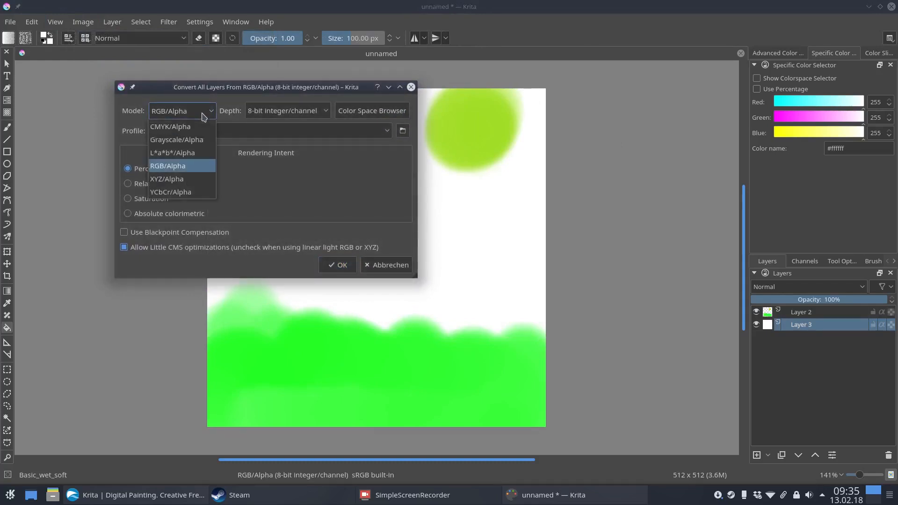
{"action": "left_click", "coordinate": [189, 167]}
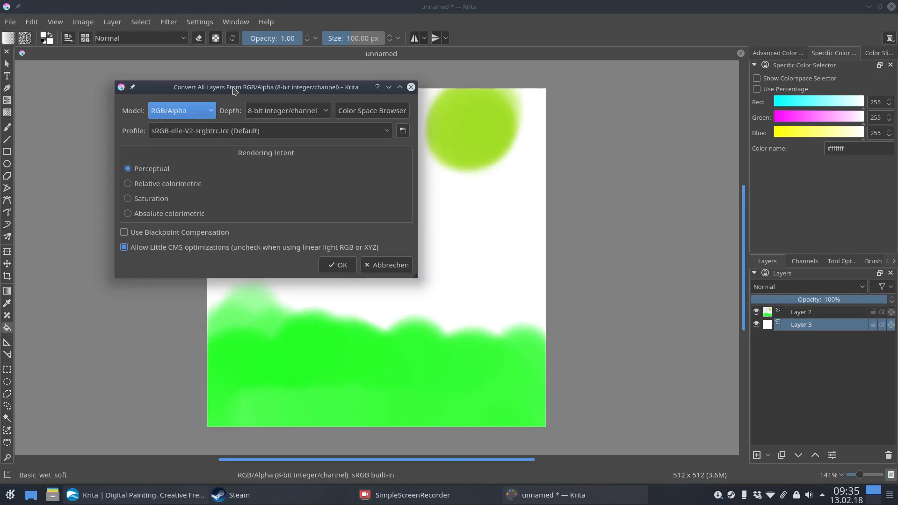
{"action": "left_click_drag", "start_coordinate": [235, 91], "coordinate": [197, 71]}
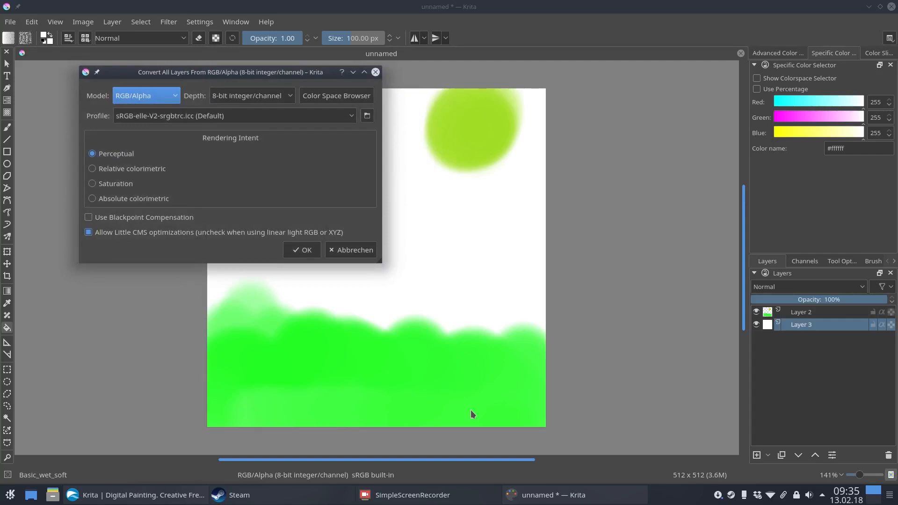
Check the recording status in SimpleScreenRecorder and return to Krita's colour space conversion dialog
{"action": "left_click", "coordinate": [389, 503]}
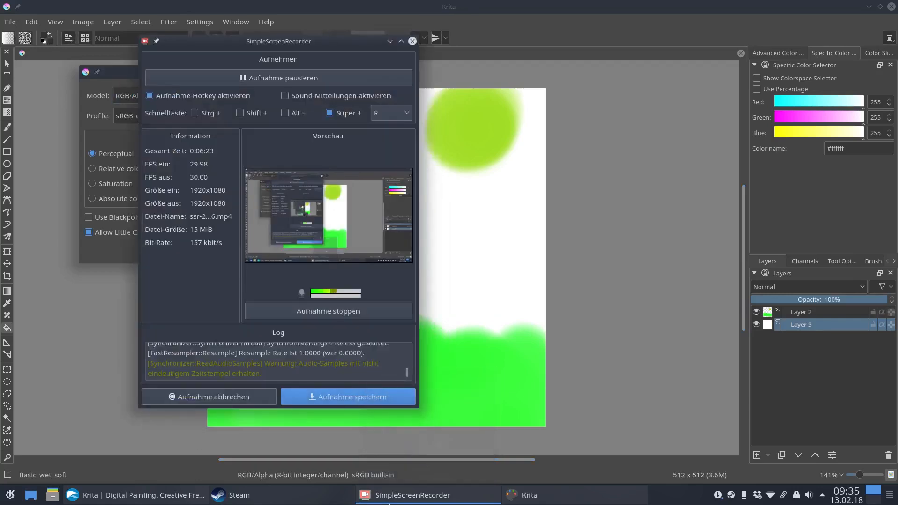
{"action": "left_click", "coordinate": [388, 502]}
{"action": "left_click", "coordinate": [389, 503]}
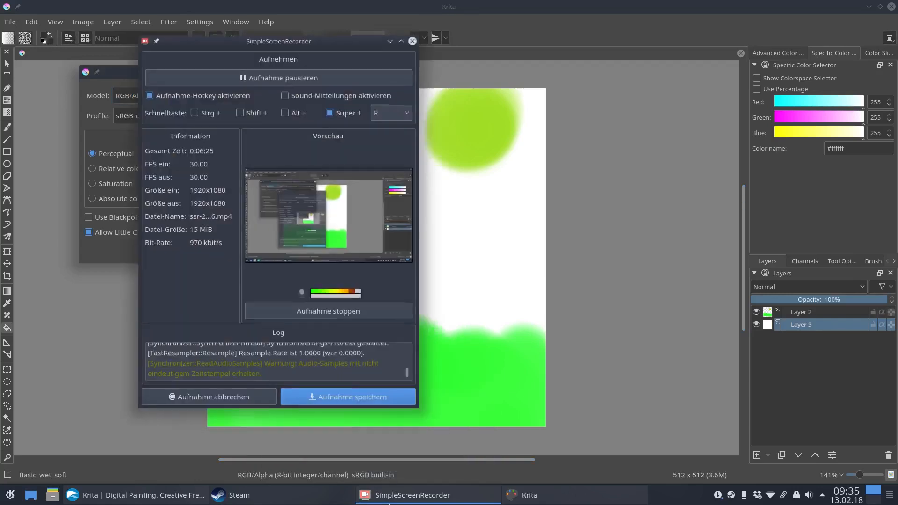
{"action": "left_click", "coordinate": [389, 503]}
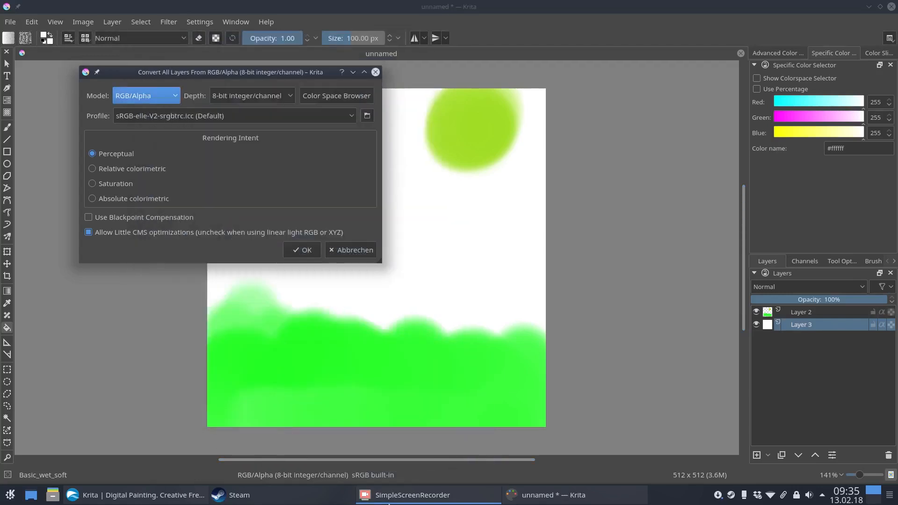
Set the conversion model to CMYK/Alpha to browse its print profiles, and close the dialog without converting the image
{"action": "left_click_drag", "start_coordinate": [188, 75], "coordinate": [233, 96]}
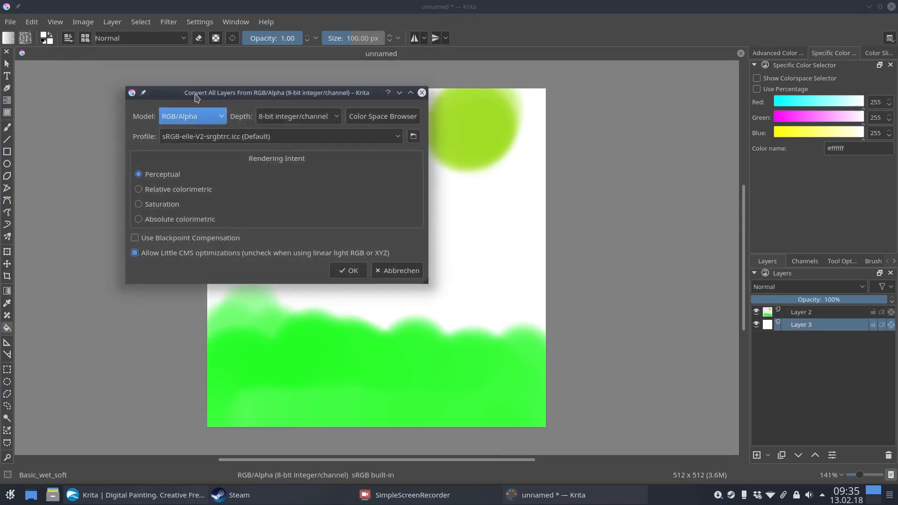
{"action": "left_click", "coordinate": [217, 118]}
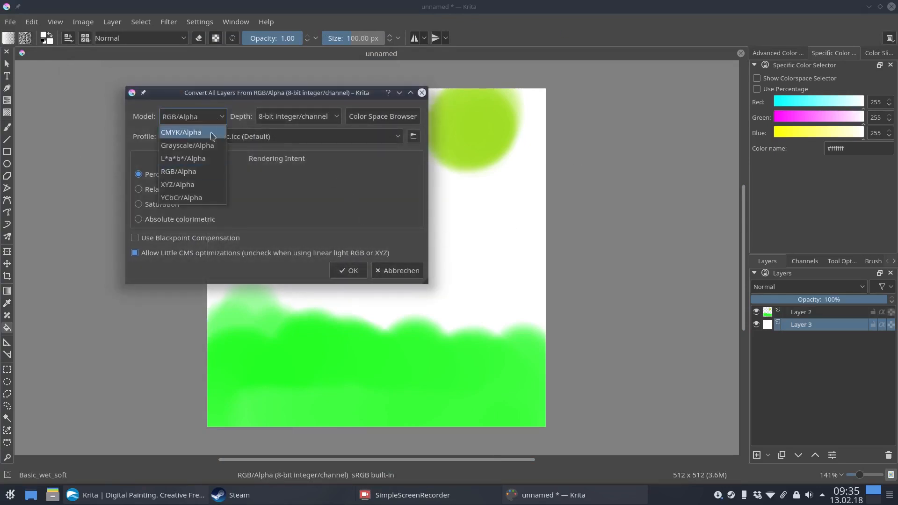
{"action": "left_click", "coordinate": [200, 133]}
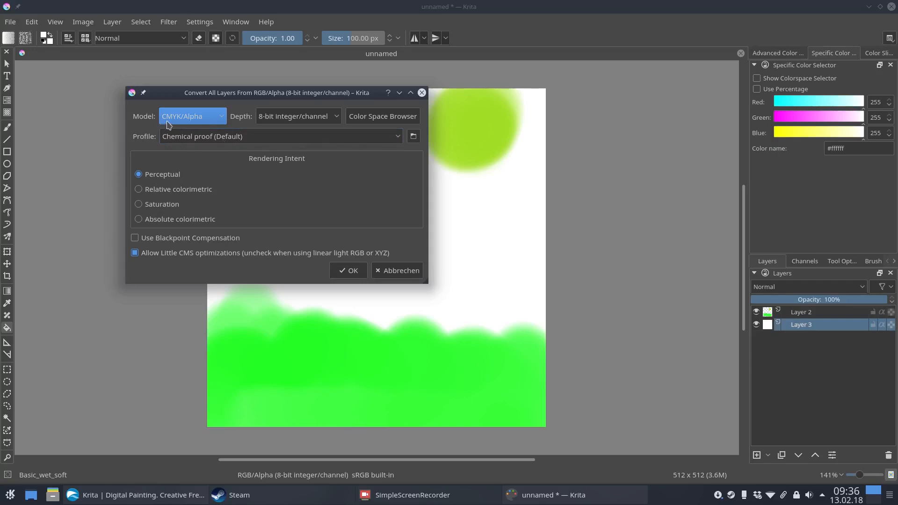
{"action": "left_click", "coordinate": [217, 141]}
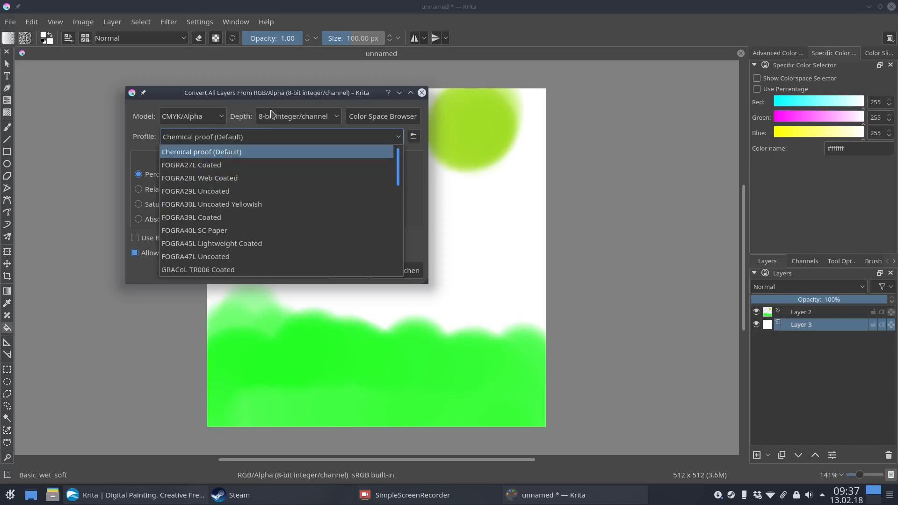
{"action": "left_click", "coordinate": [289, 95]}
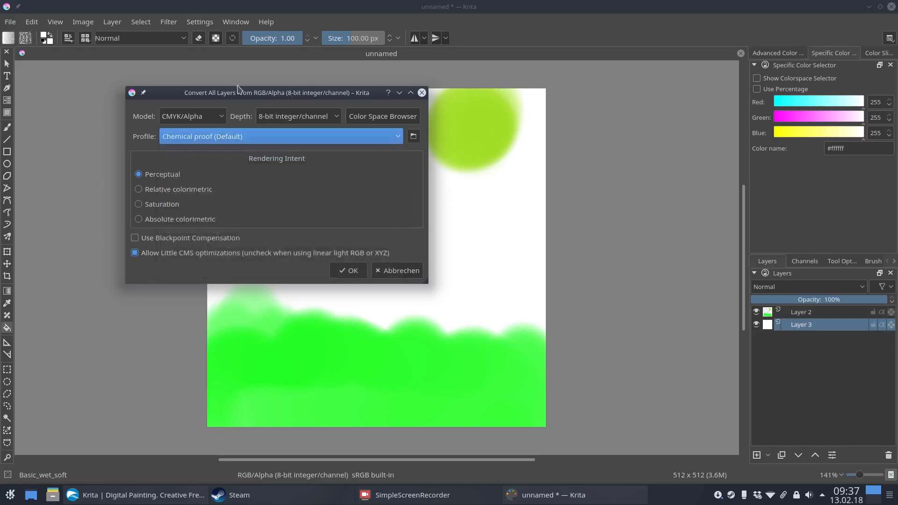
{"action": "left_click", "coordinate": [232, 137]}
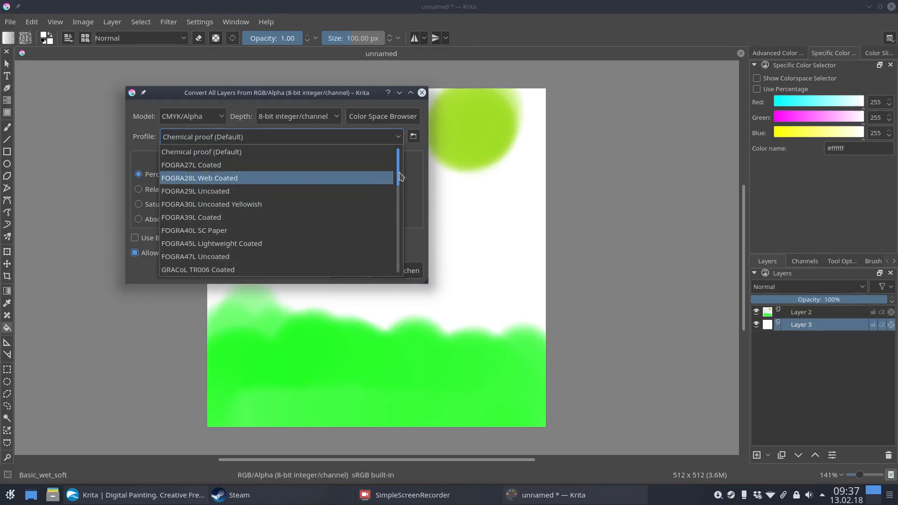
{"action": "scroll", "coordinate": [395, 188], "scroll_direction": "down", "scroll_amount": 1}
{"action": "left_click_drag", "start_coordinate": [394, 188], "coordinate": [392, 215]}
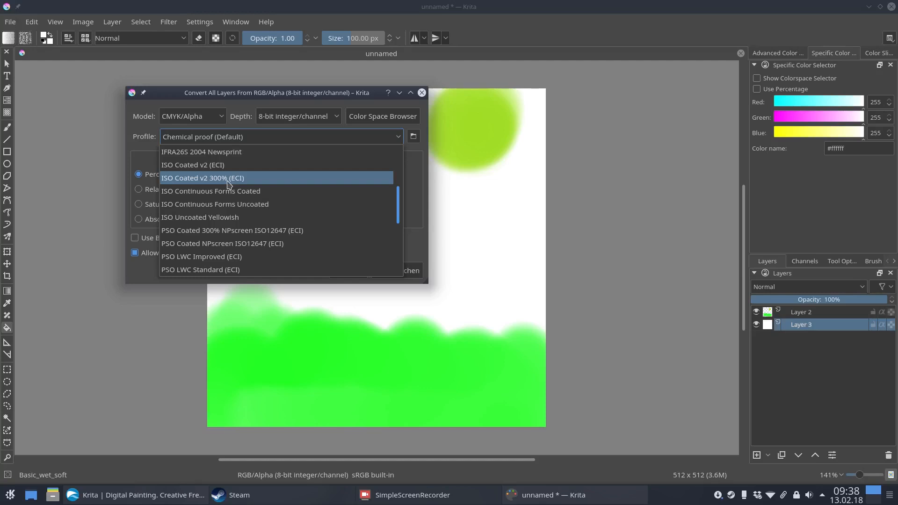
{"action": "left_click", "coordinate": [314, 182]}
{"action": "left_click", "coordinate": [421, 93]}
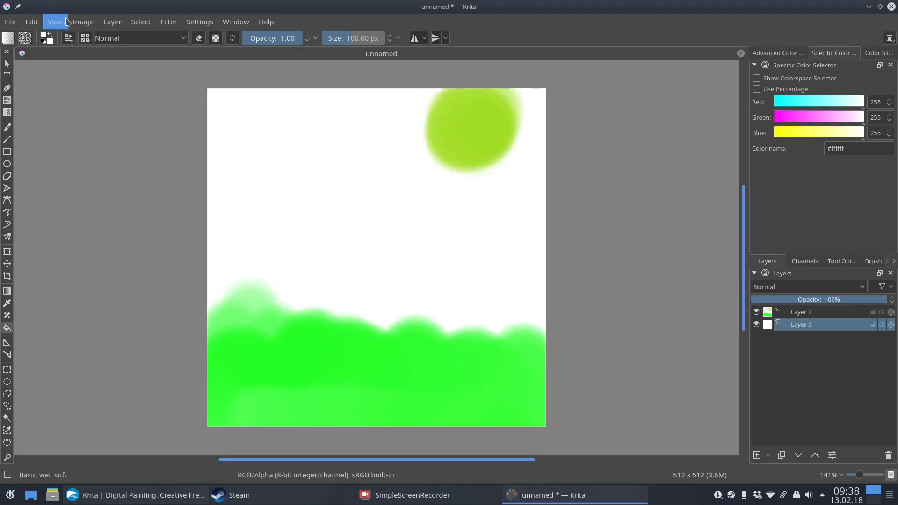
Close the unnamed landscape document without saving it
{"action": "left_click", "coordinate": [10, 21]}
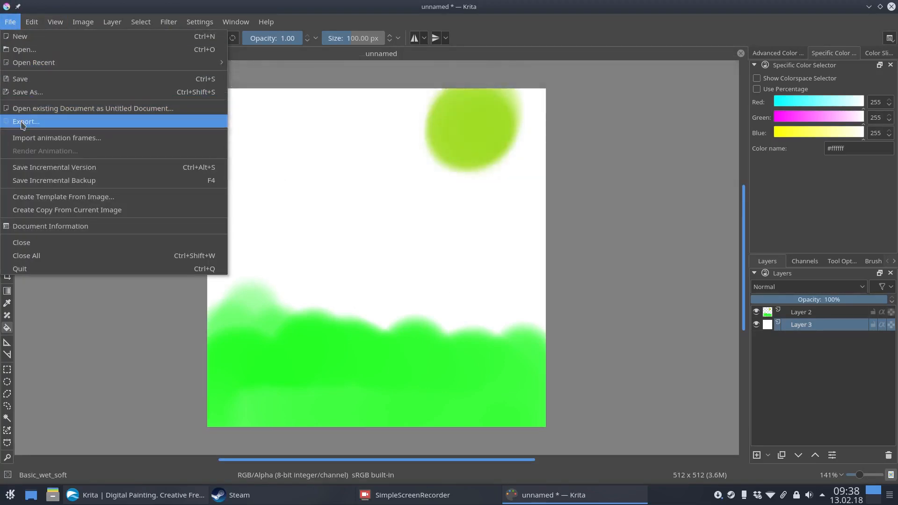
{"action": "left_click", "coordinate": [10, 23]}
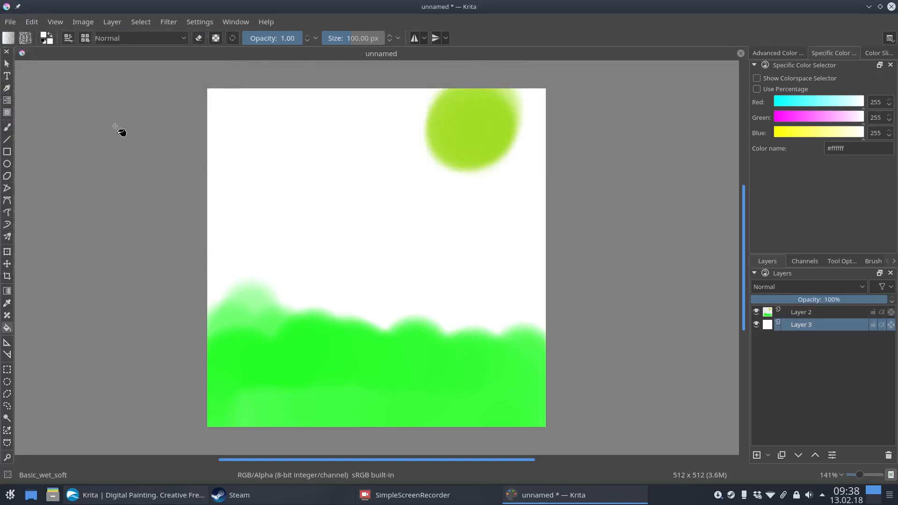
{"action": "key", "text": "ctrl+w"}
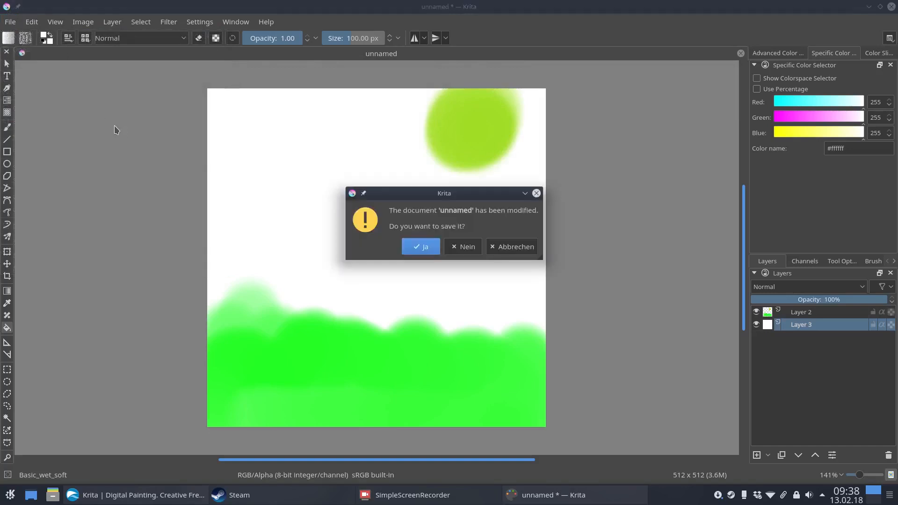
{"action": "left_click", "coordinate": [462, 247]}
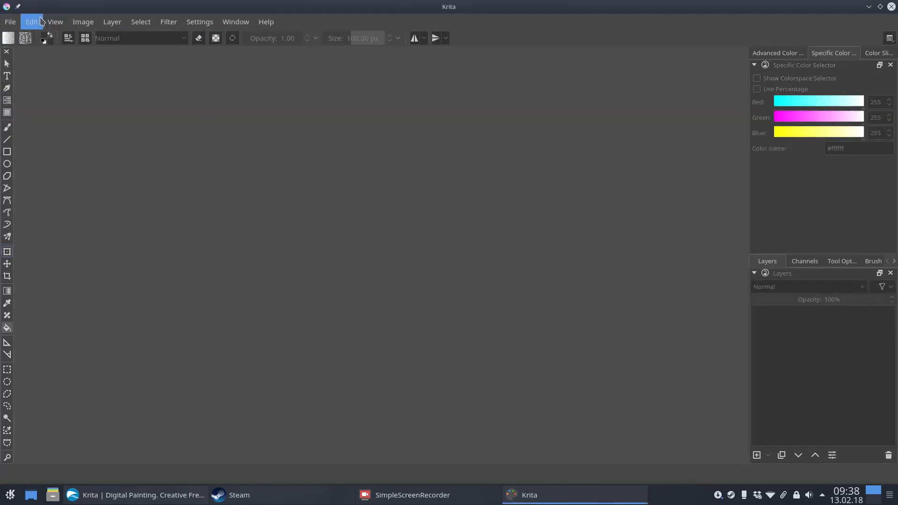
Open the recently used document TLDUMMY.kra and enlarge its poster artwork for a closer look
{"action": "left_click", "coordinate": [10, 21]}
{"action": "mouse_move", "coordinate": [20, 65]}
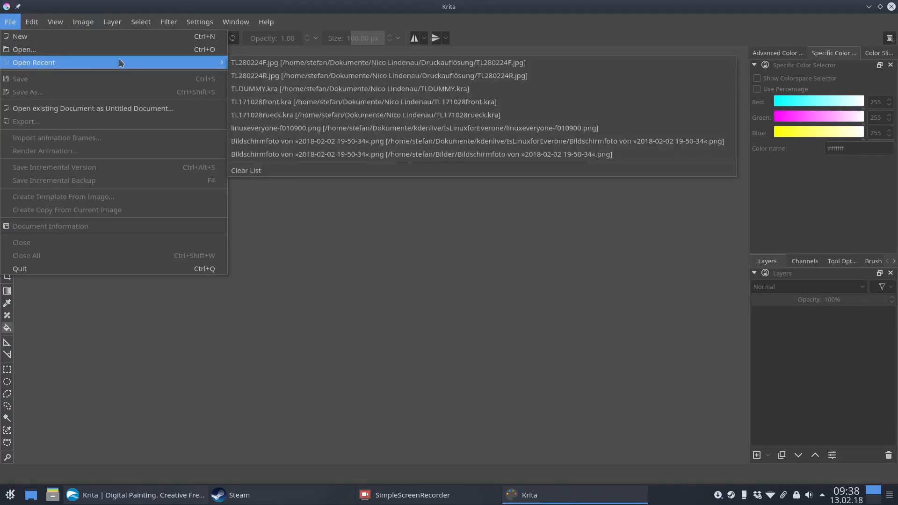
{"action": "left_click", "coordinate": [282, 89]}
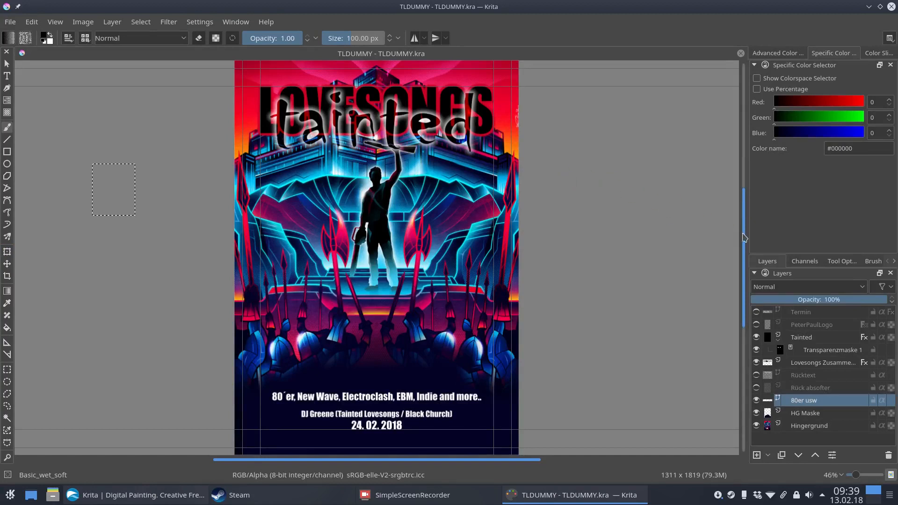
{"action": "left_click_drag", "start_coordinate": [743, 235], "coordinate": [743, 235]}
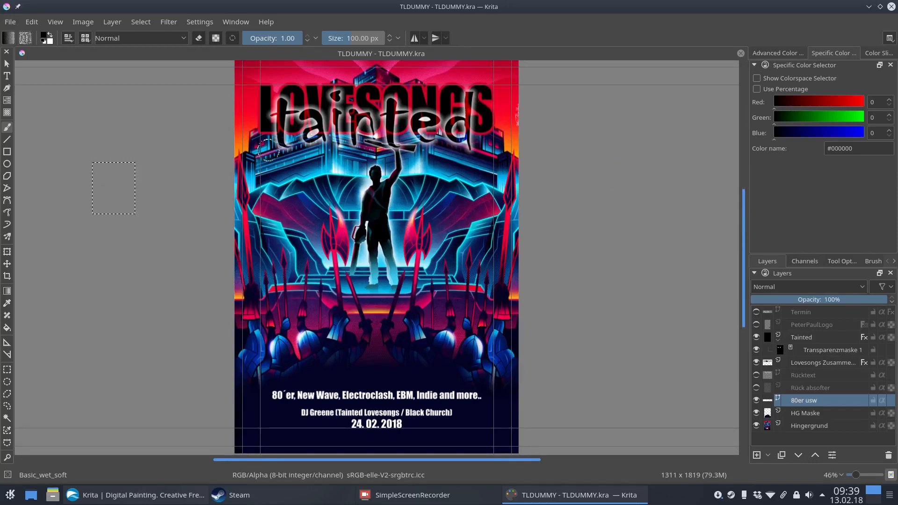
{"action": "key", "text": "plus"}
{"action": "key", "text": "plus"}
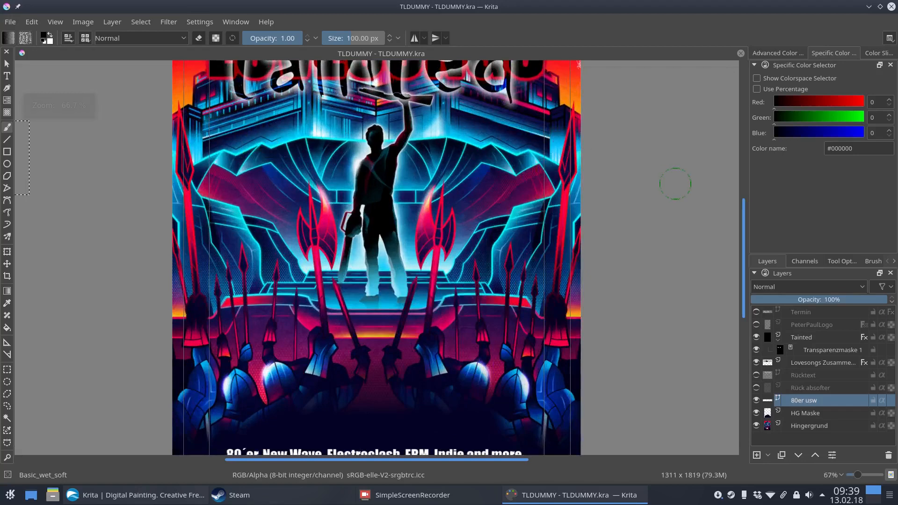
{"action": "left_click_drag", "start_coordinate": [745, 227], "coordinate": [742, 200]}
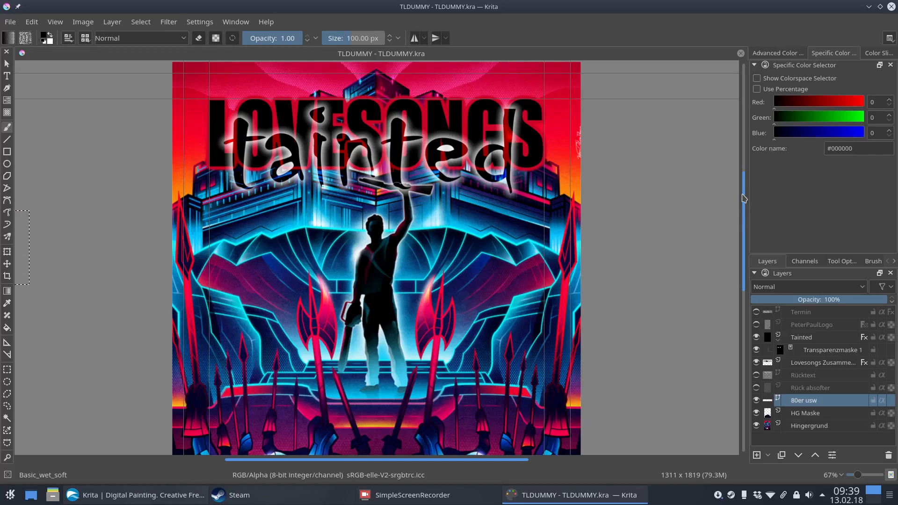
{"action": "left_click_drag", "start_coordinate": [744, 198], "coordinate": [743, 218]}
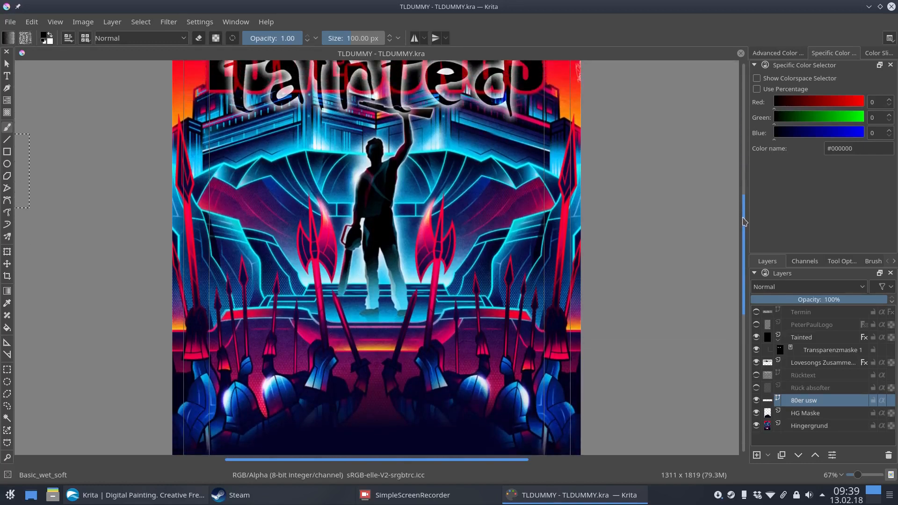
{"action": "key", "text": "ctrl+minus"}
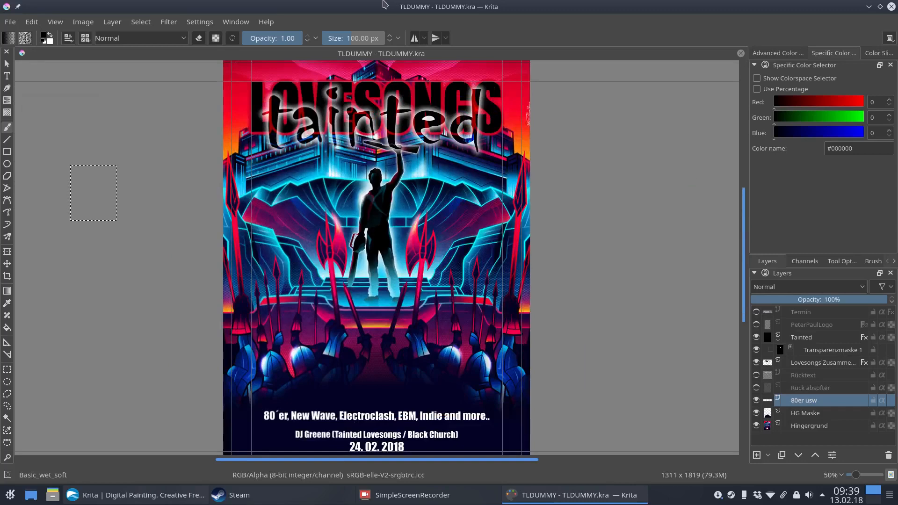
Toggle Canvas Graphics Acceleration on and back off in Krita's display preferences, and close the configuration without applying it
{"action": "left_click", "coordinate": [199, 22]}
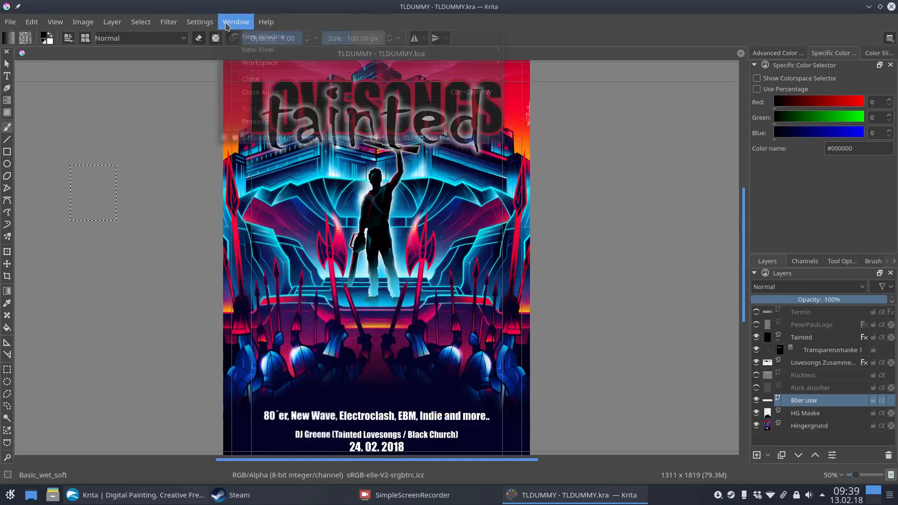
{"action": "left_click", "coordinate": [196, 22]}
{"action": "left_click", "coordinate": [197, 22]}
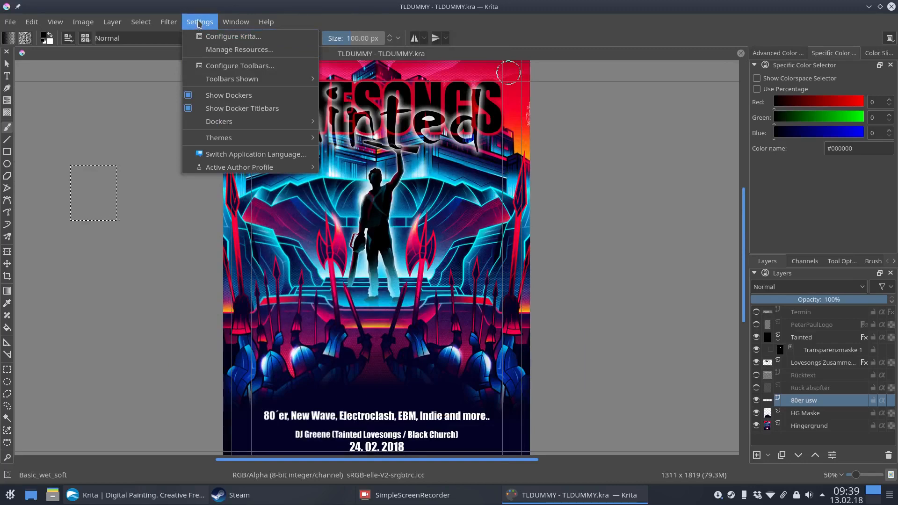
{"action": "left_click", "coordinate": [200, 22]}
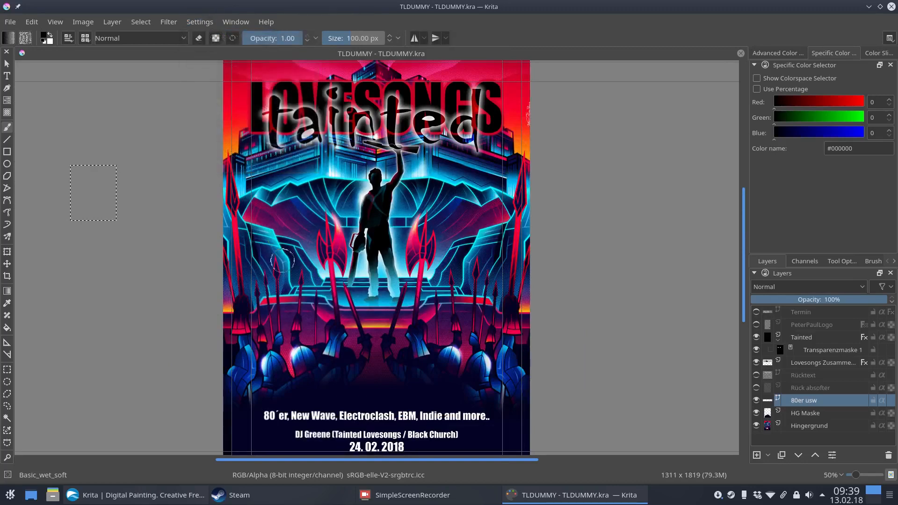
{"action": "left_click", "coordinate": [201, 24]}
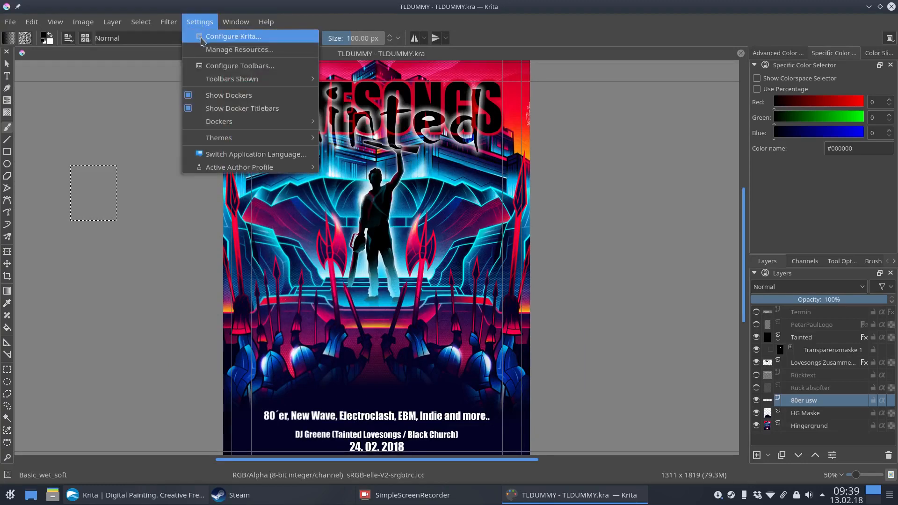
{"action": "left_click", "coordinate": [202, 37]}
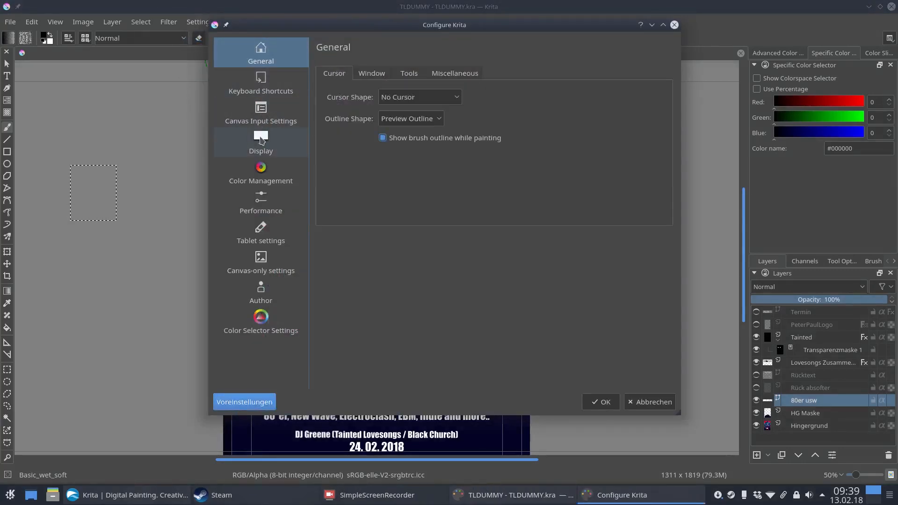
{"action": "left_click", "coordinate": [261, 139]}
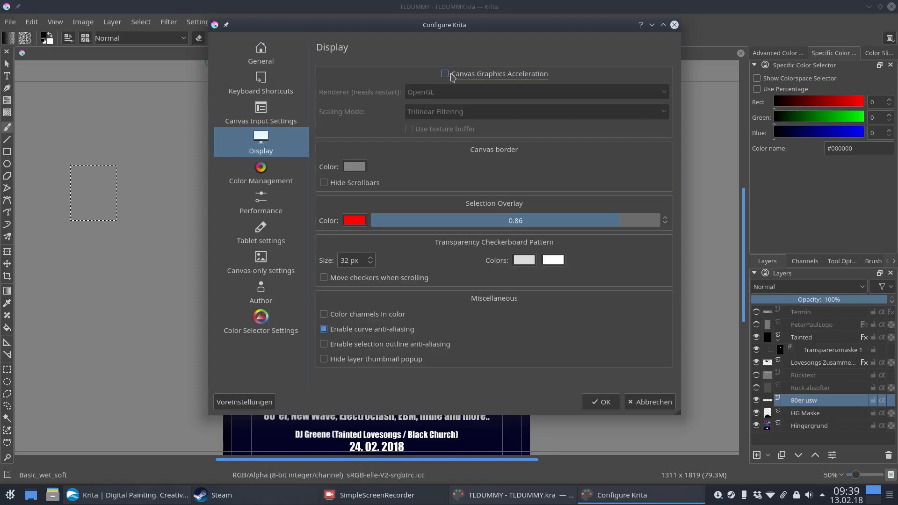
{"action": "left_click", "coordinate": [444, 75]}
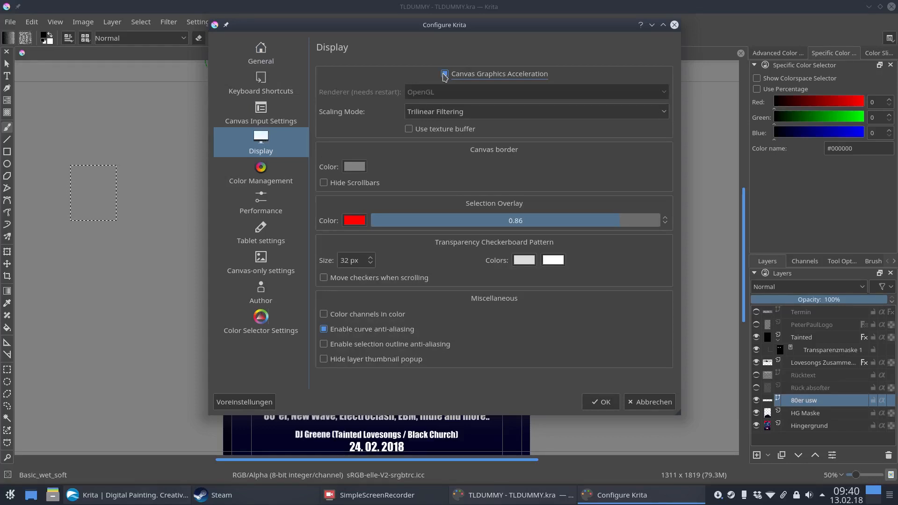
{"action": "left_click", "coordinate": [445, 75]}
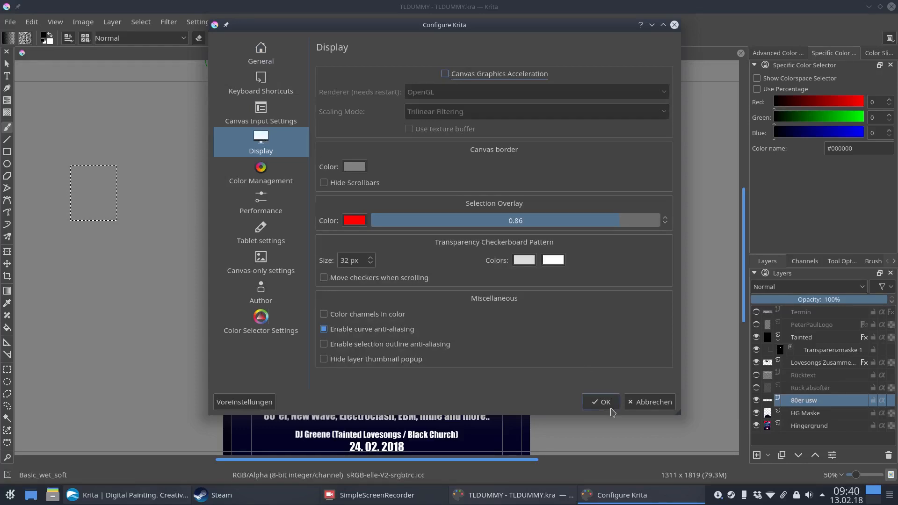
{"action": "left_click", "coordinate": [644, 403]}
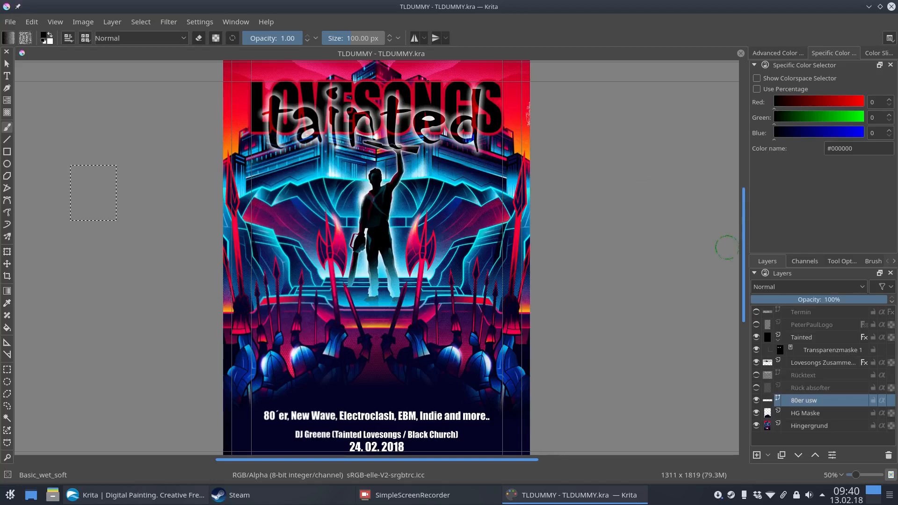
Hide the Tainted, Lovesongs, 80er usw and HG Maske layers so only the Hingergrund layer is displayed
{"action": "left_click", "coordinate": [756, 312]}
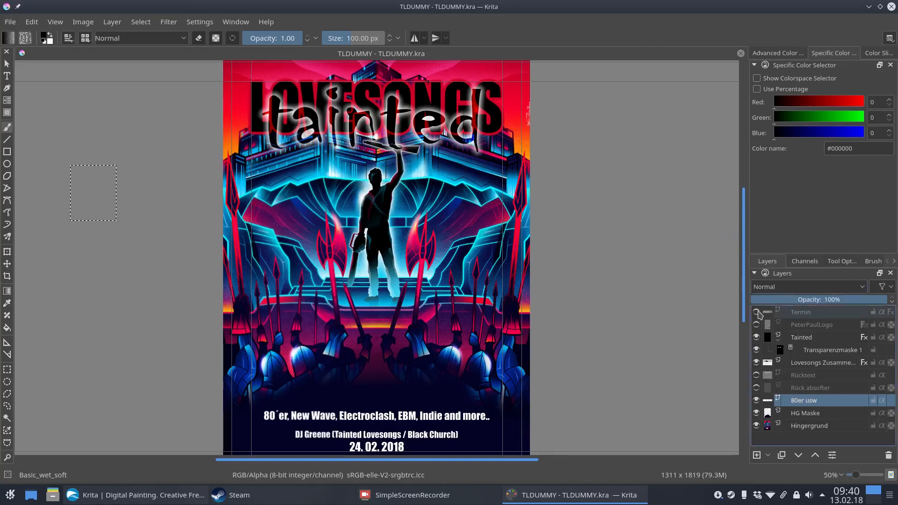
{"action": "left_click", "coordinate": [759, 328]}
{"action": "left_click", "coordinate": [756, 312]}
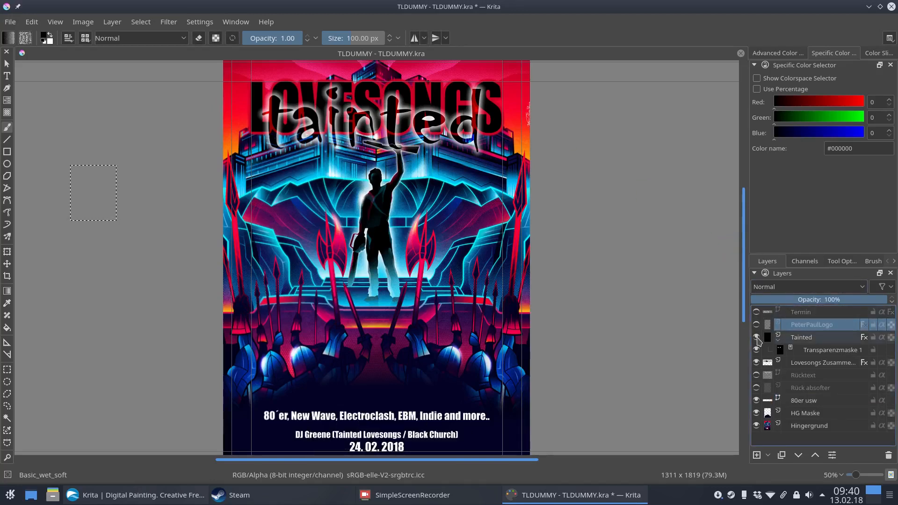
{"action": "left_click", "coordinate": [756, 337]}
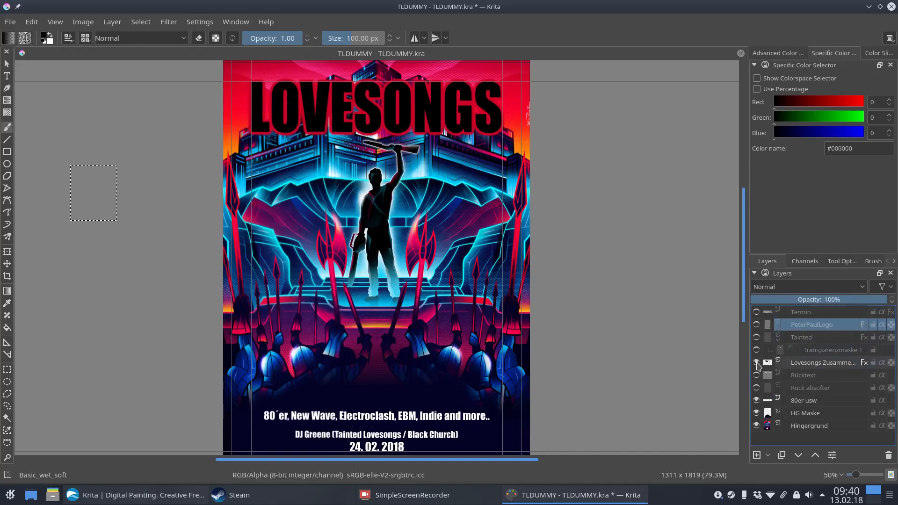
{"action": "left_click", "coordinate": [757, 362]}
{"action": "left_click", "coordinate": [756, 375]}
{"action": "left_click", "coordinate": [757, 376]}
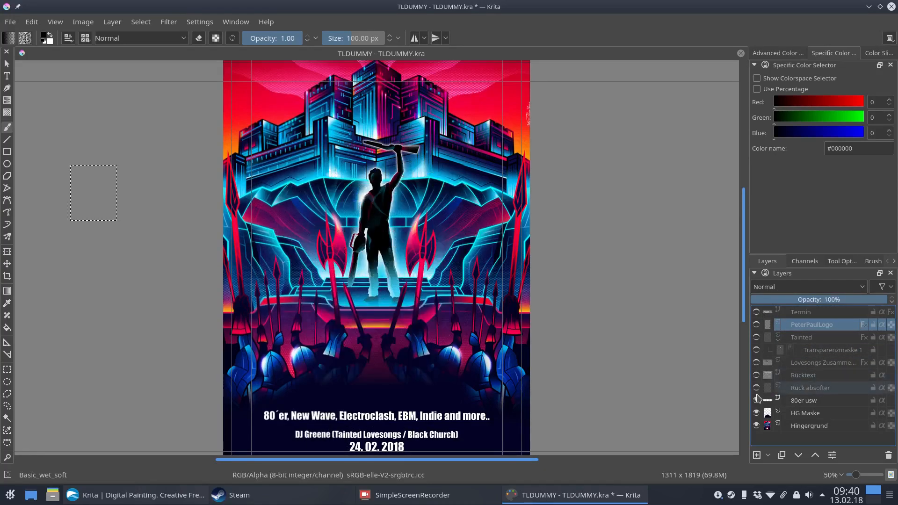
{"action": "left_click", "coordinate": [757, 400]}
{"action": "left_click", "coordinate": [757, 413]}
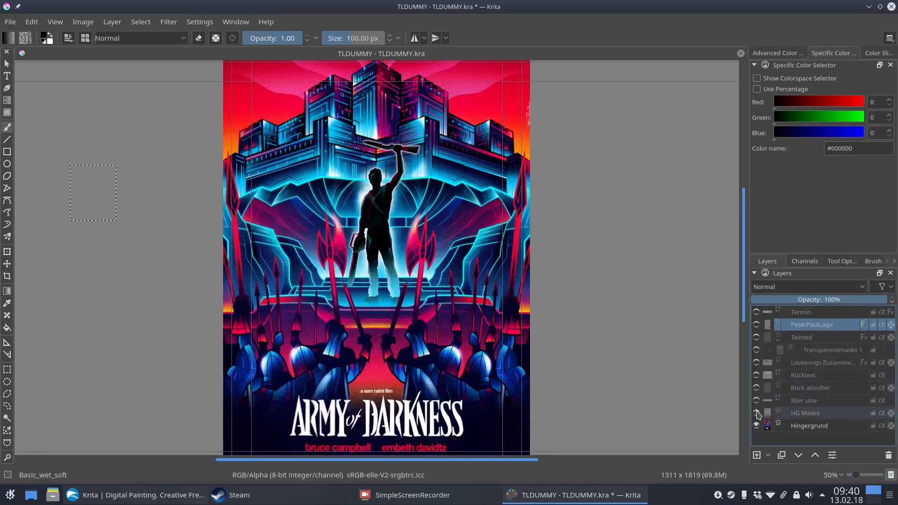
{"action": "left_click", "coordinate": [8, 22]}
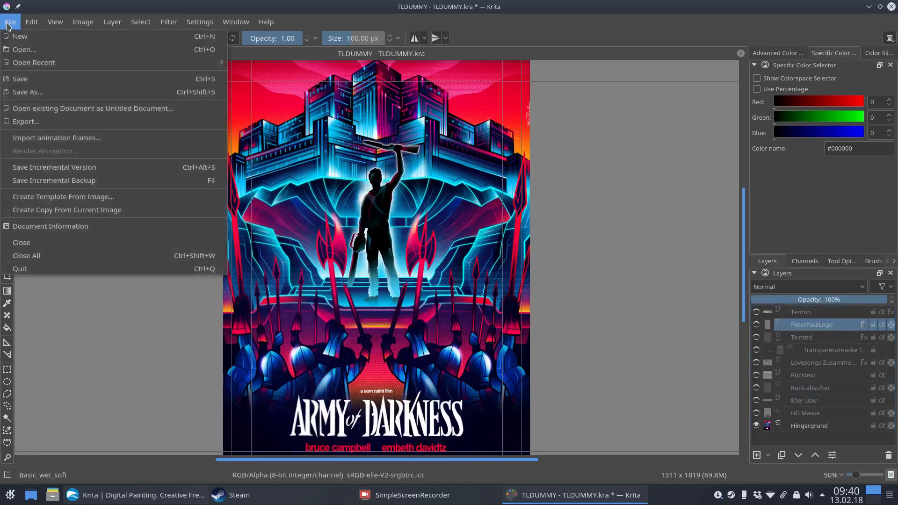
{"action": "left_click", "coordinate": [29, 227]}
{"action": "key", "text": "Escape"}
{"action": "left_click", "coordinate": [83, 22]}
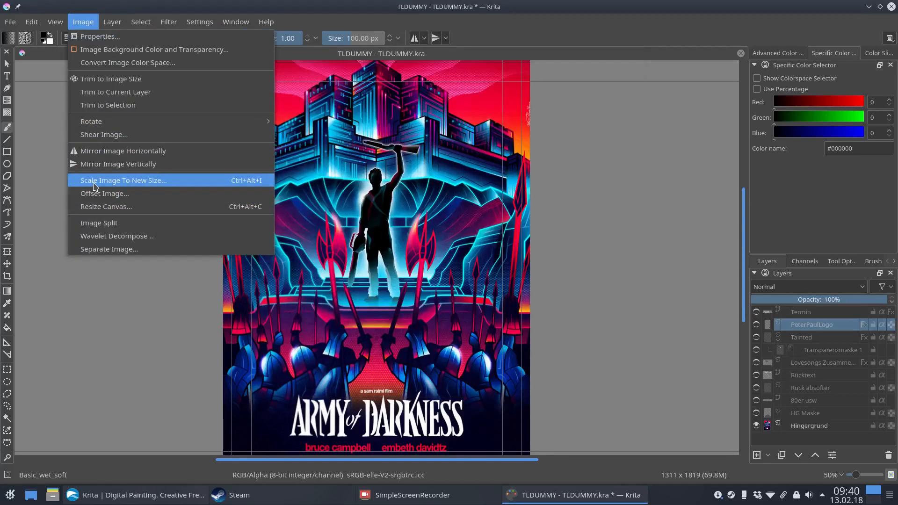
{"action": "left_click", "coordinate": [80, 24]}
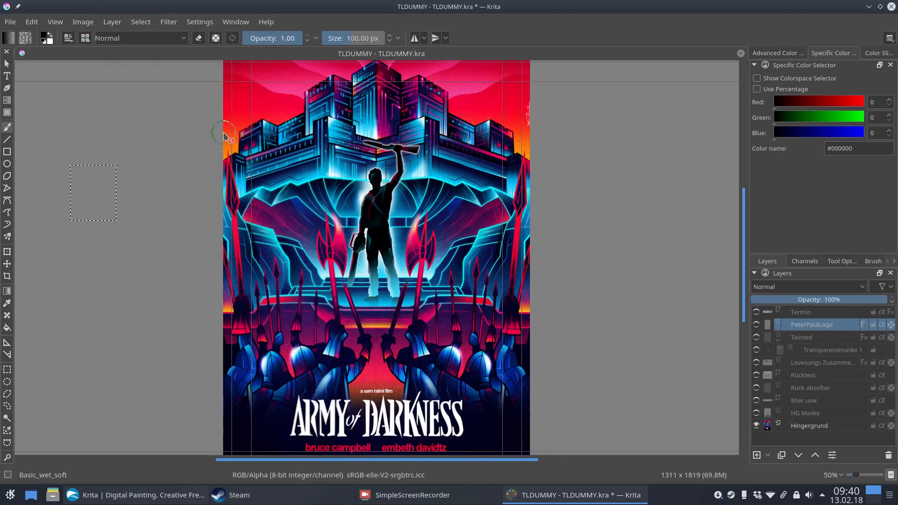
Examine the original background artwork at 100% and 67% zoom, down to its film title and credits
{"action": "key", "text": "1"}
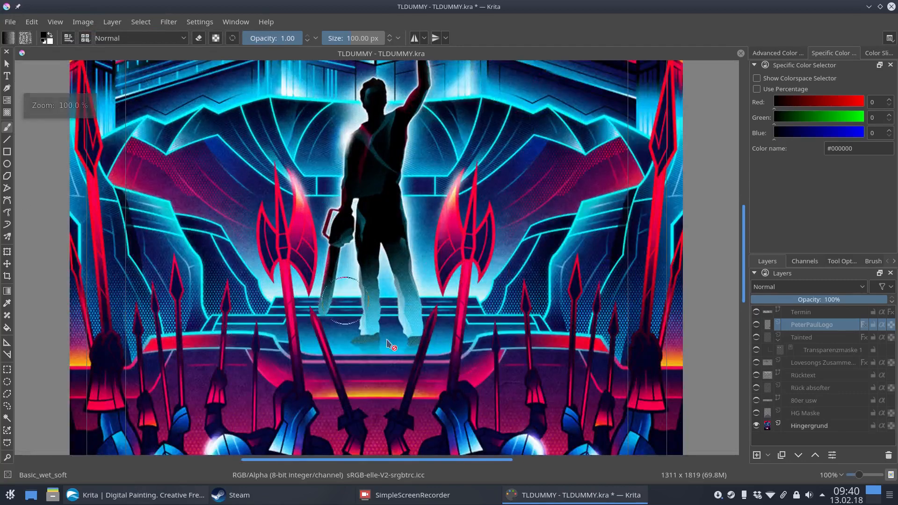
{"action": "left_click_drag", "start_coordinate": [487, 461], "coordinate": [426, 461]}
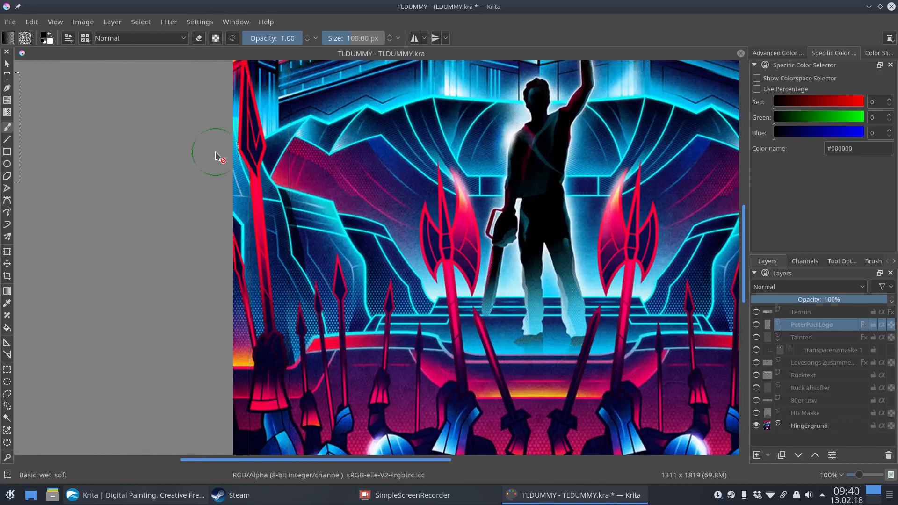
{"action": "key", "text": "minus"}
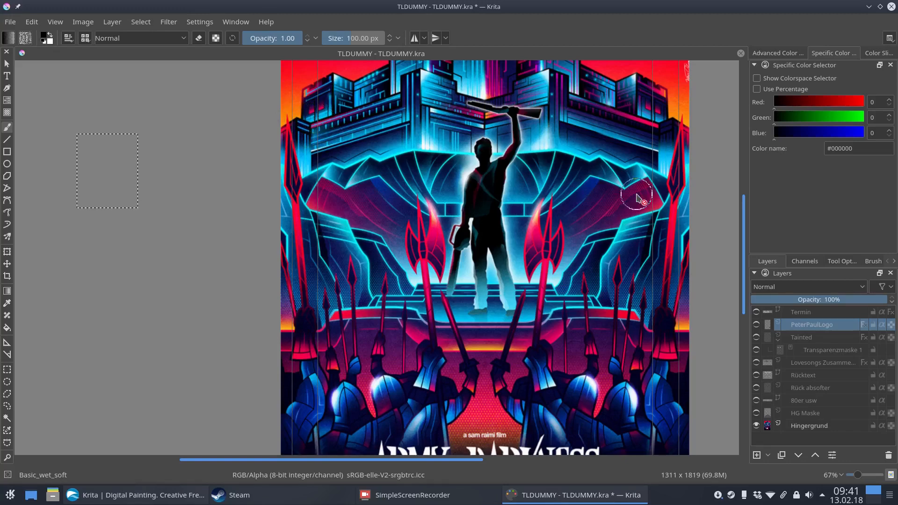
{"action": "scroll", "coordinate": [744, 191], "scroll_direction": "up", "scroll_amount": 3}
{"action": "left_click_drag", "start_coordinate": [744, 191], "coordinate": [740, 262]}
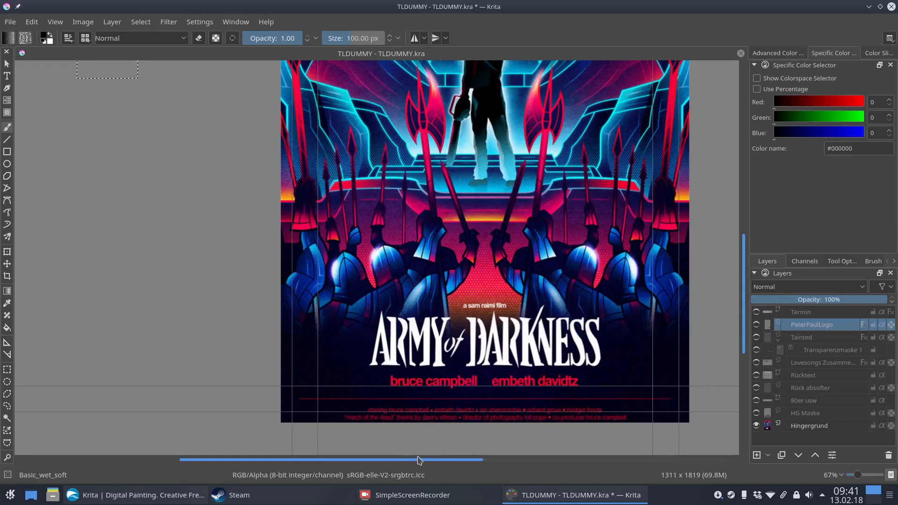
{"action": "left_click_drag", "start_coordinate": [418, 463], "coordinate": [452, 461]}
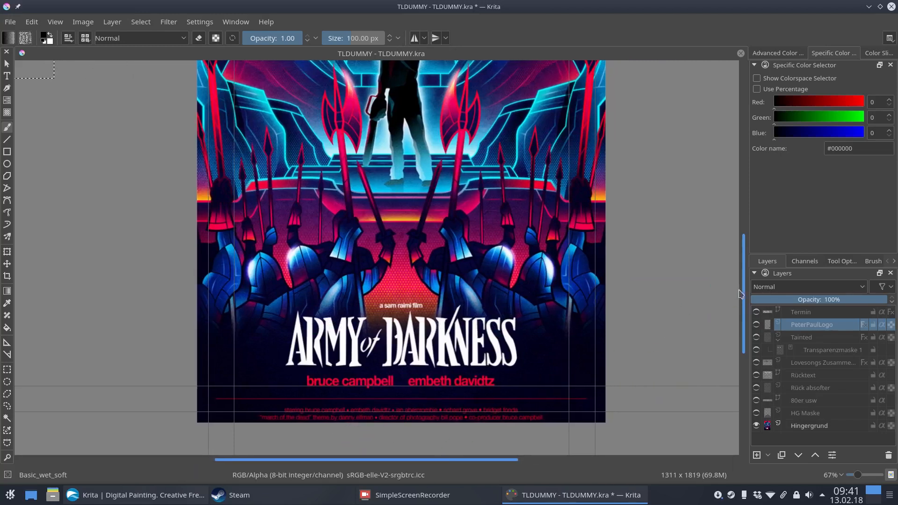
{"action": "mouse_move", "coordinate": [744, 293]}
{"action": "left_mouse_down"}
{"action": "mouse_move", "coordinate": [741, 274]}
{"action": "mouse_move", "coordinate": [741, 296]}
{"action": "left_mouse_up"}
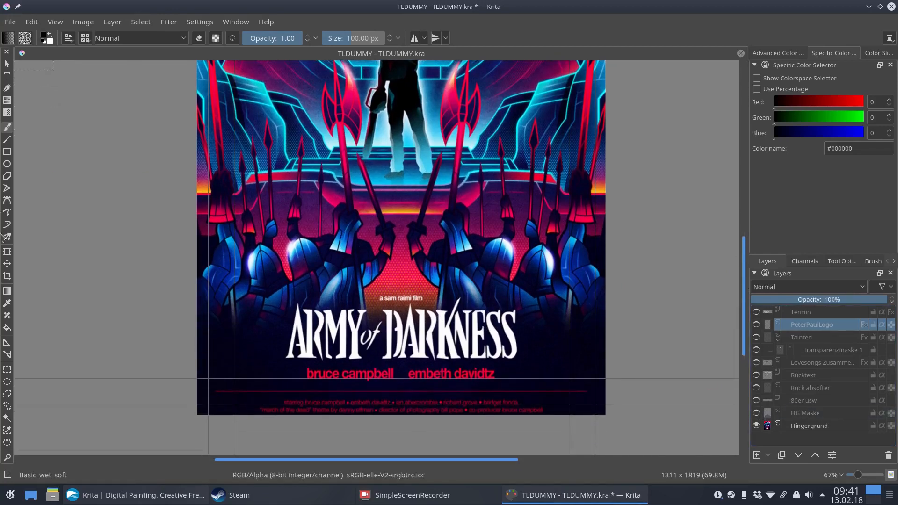
Sample the dark navy colour #01011b from the poster background beside the film title
{"action": "left_click", "coordinate": [7, 303]}
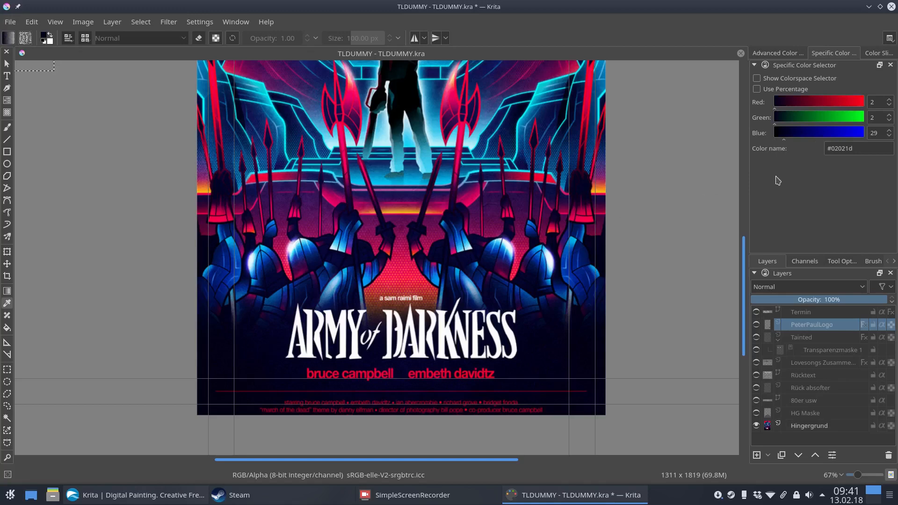
{"action": "mouse_move", "coordinate": [0, 0]}
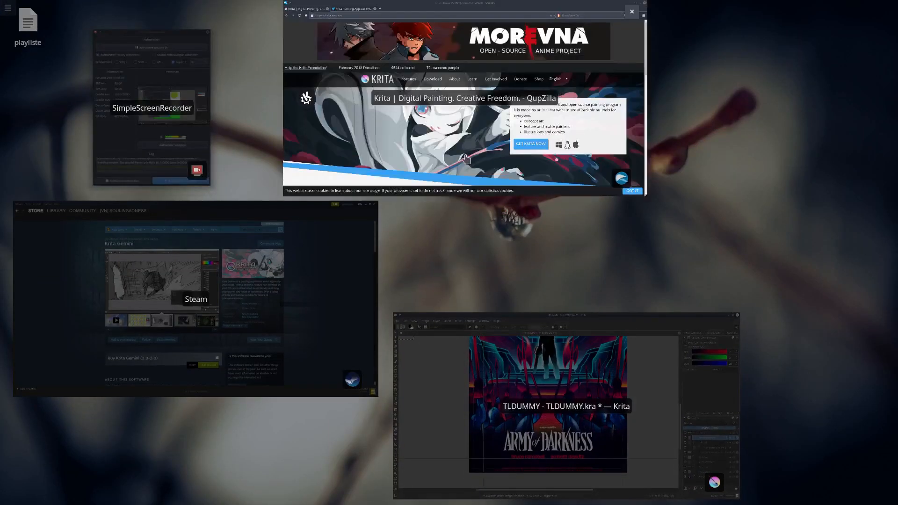
{"action": "left_click", "coordinate": [467, 392]}
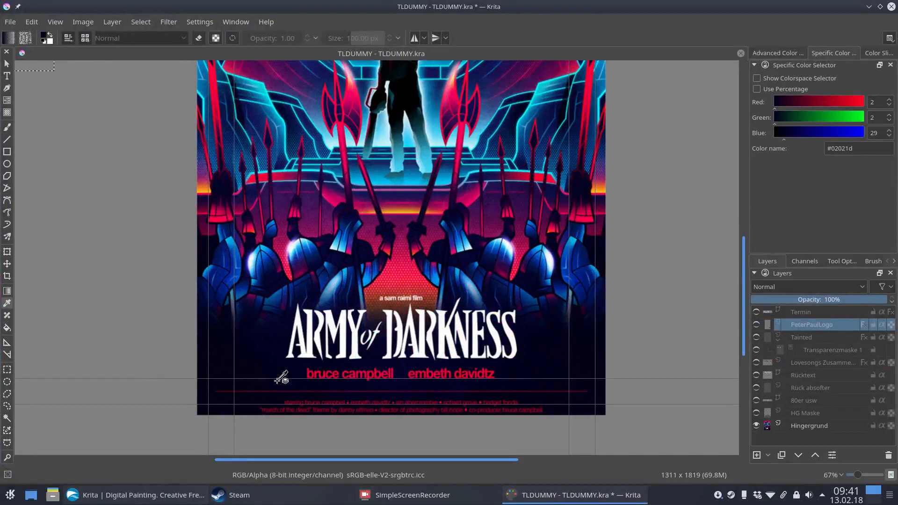
{"action": "left_click", "coordinate": [264, 353]}
Switch back to the freehand brush and choose a brush preset from the pop-up palette
{"action": "left_click", "coordinate": [7, 127]}
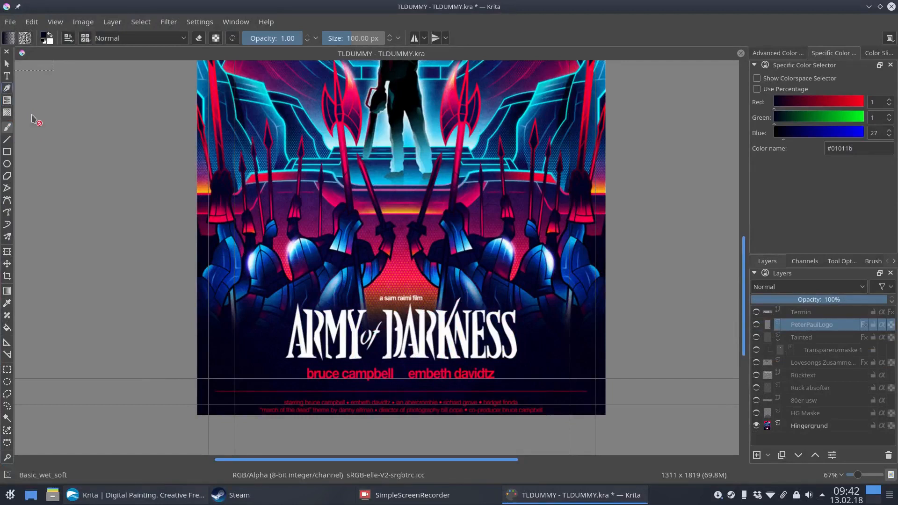
{"action": "right_click", "coordinate": [68, 140]}
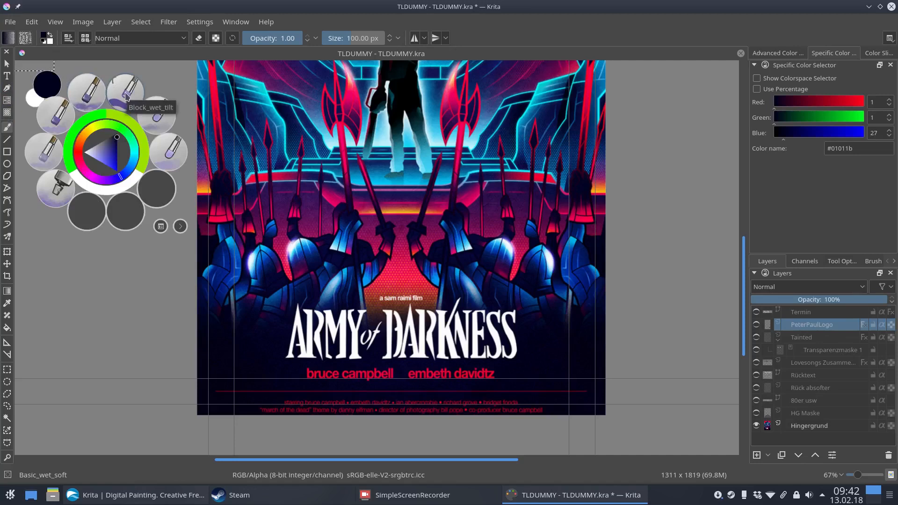
{"action": "left_click", "coordinate": [163, 124]}
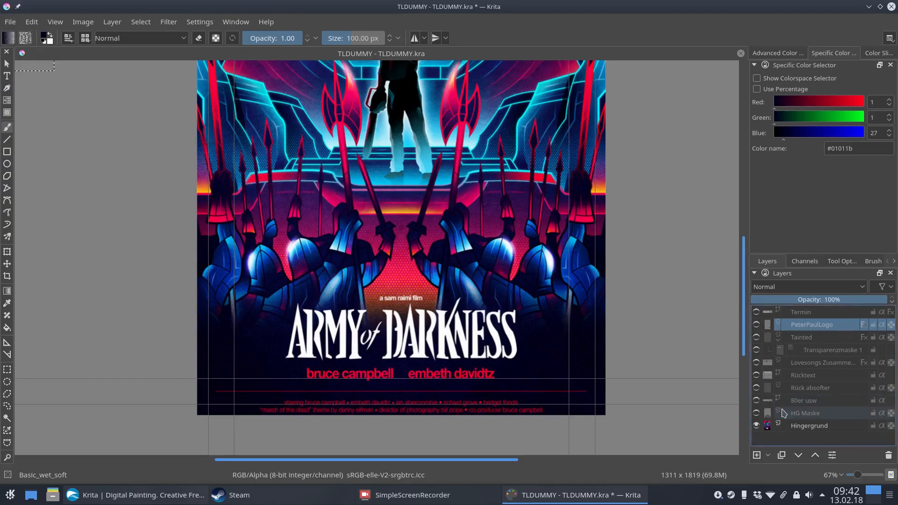
Show the HG Maske, Termin and PeterPaulLogo layers over the background artwork
{"action": "left_click", "coordinate": [757, 413]}
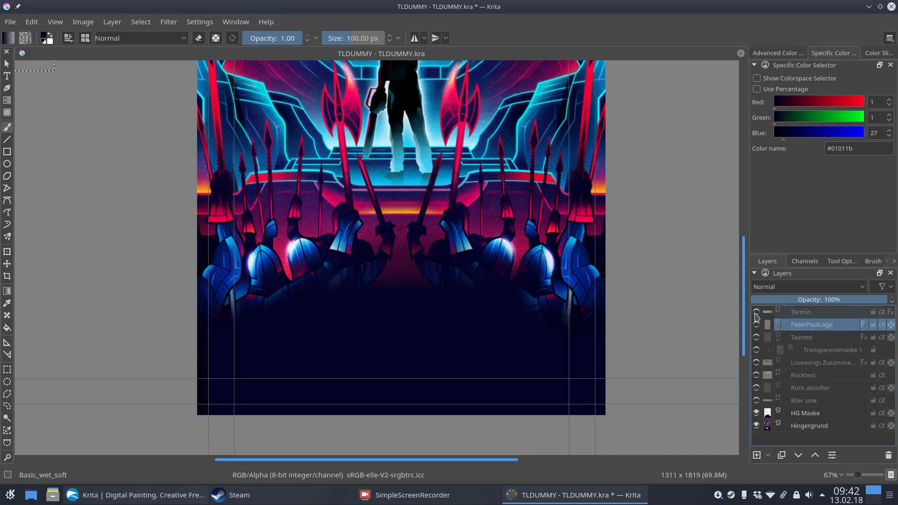
{"action": "left_click", "coordinate": [757, 313]}
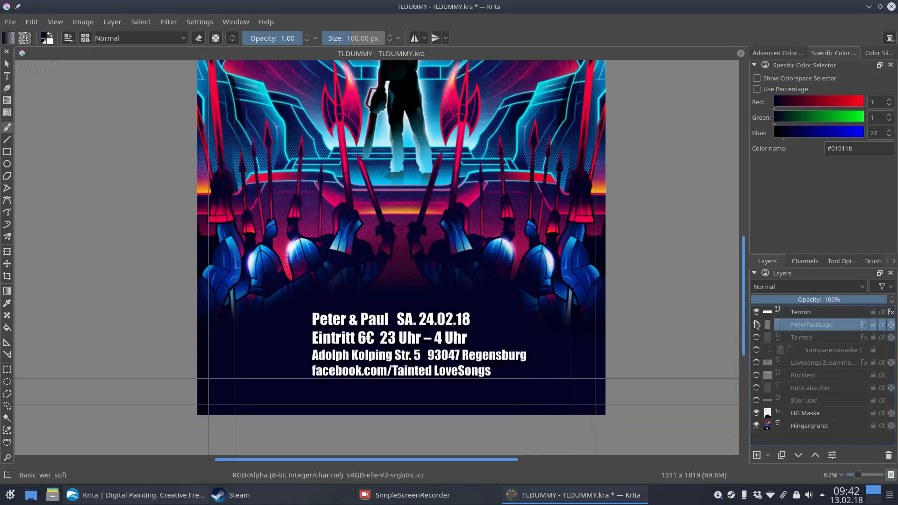
{"action": "left_click", "coordinate": [757, 326]}
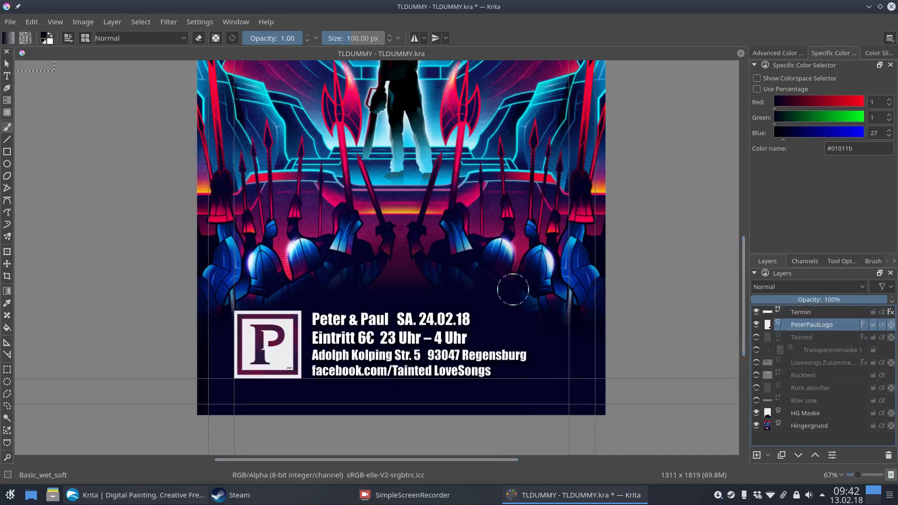
Show the Lovesongs title layer and examine the title in the poster's upper area at 100% zoom
{"action": "key", "text": "minus"}
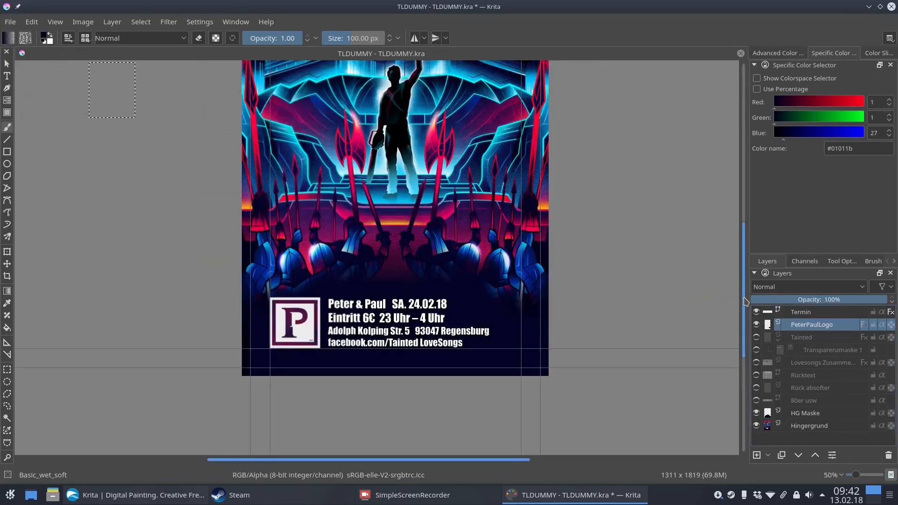
{"action": "left_click_drag", "start_coordinate": [744, 302], "coordinate": [744, 264]}
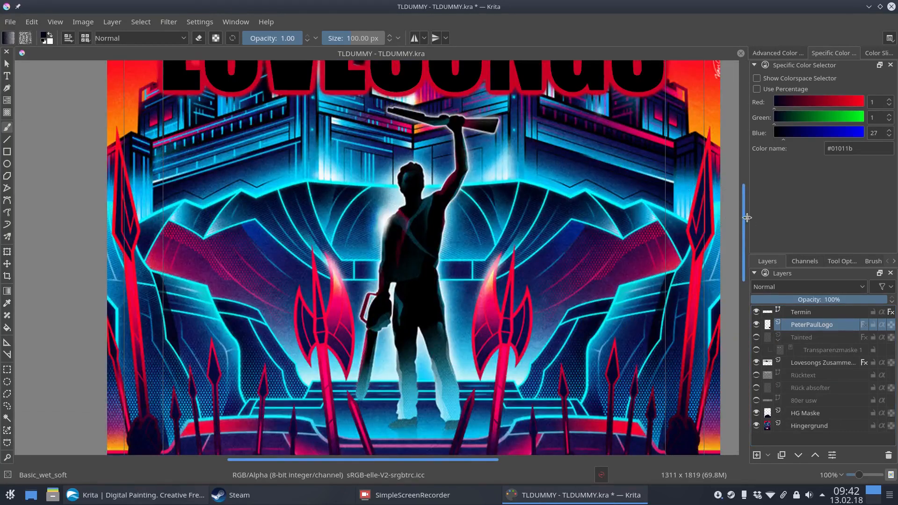
{"action": "left_click_drag", "start_coordinate": [747, 217], "coordinate": [744, 165]}
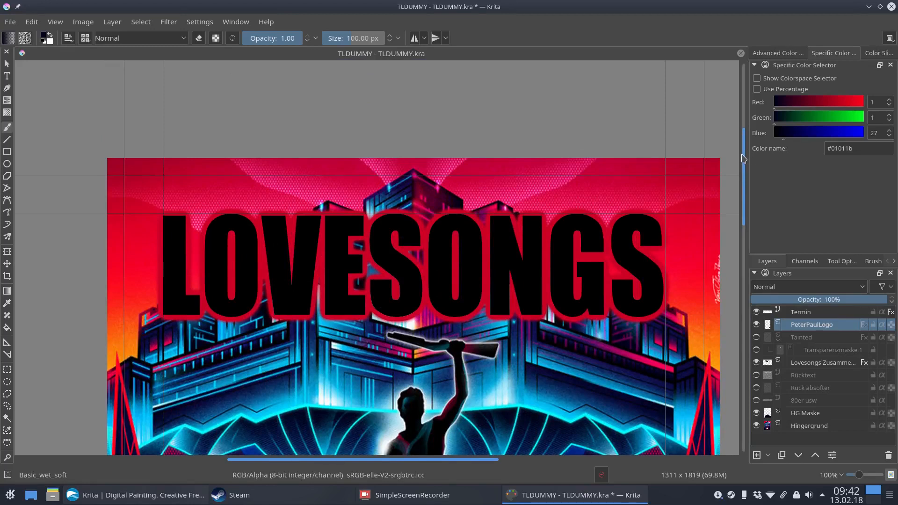
{"action": "left_click_drag", "start_coordinate": [744, 165], "coordinate": [746, 187]}
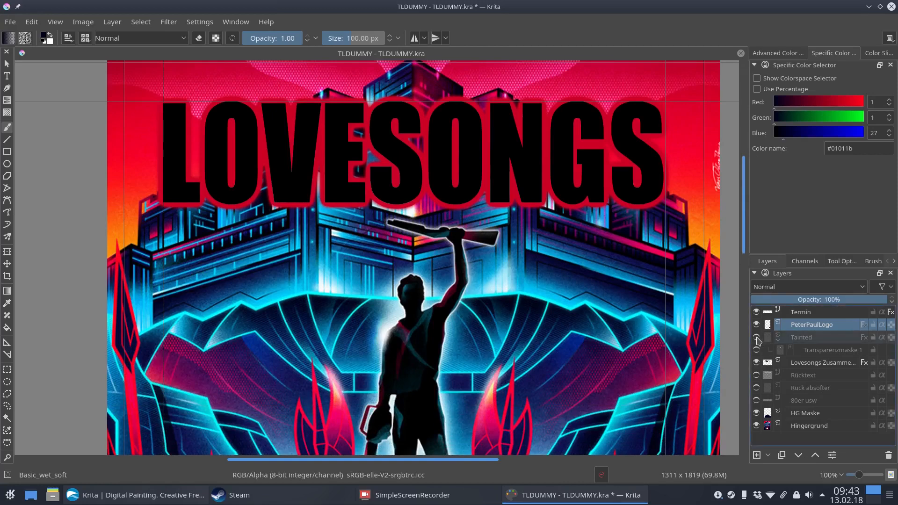
Hide the PeterPaulLogo and Lovesongs title layers and add a new paint layer directly above PeterPaulLogo
{"action": "left_click", "coordinate": [757, 325]}
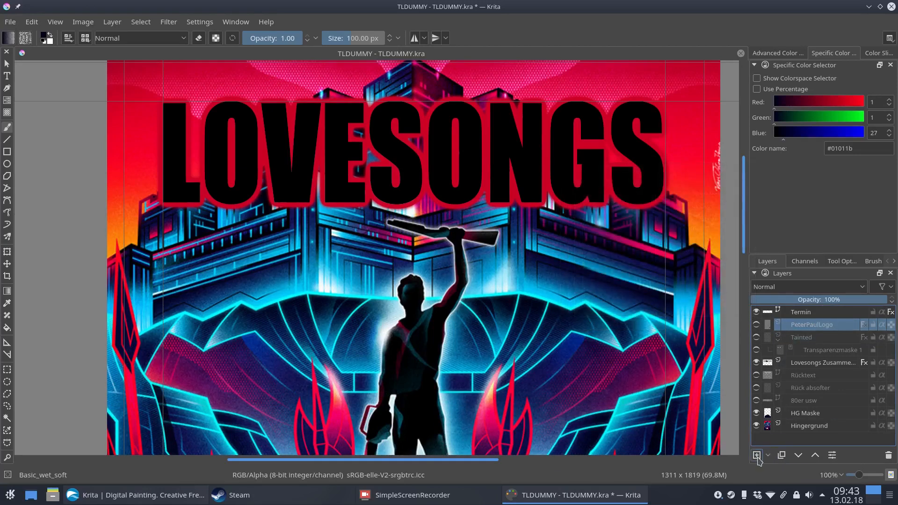
{"action": "left_click", "coordinate": [757, 456]}
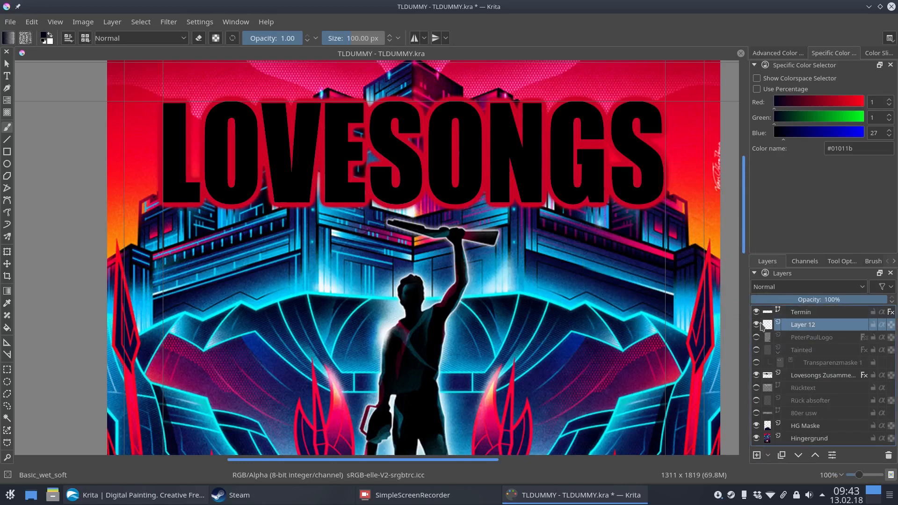
{"action": "left_click", "coordinate": [757, 375]}
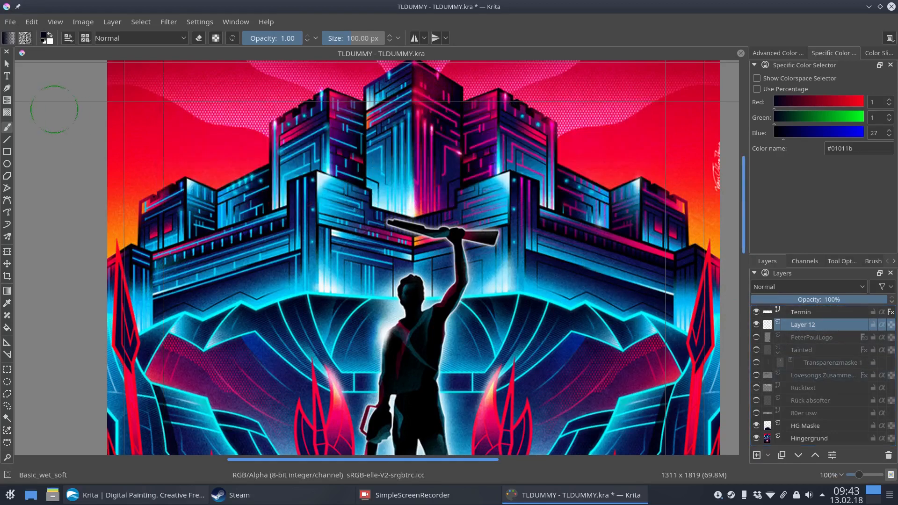
Create a multiline text frame between the guides across the castle artwork and enter "Lovesongs" in it
{"action": "left_click", "coordinate": [8, 76]}
{"action": "left_click", "coordinate": [840, 262]}
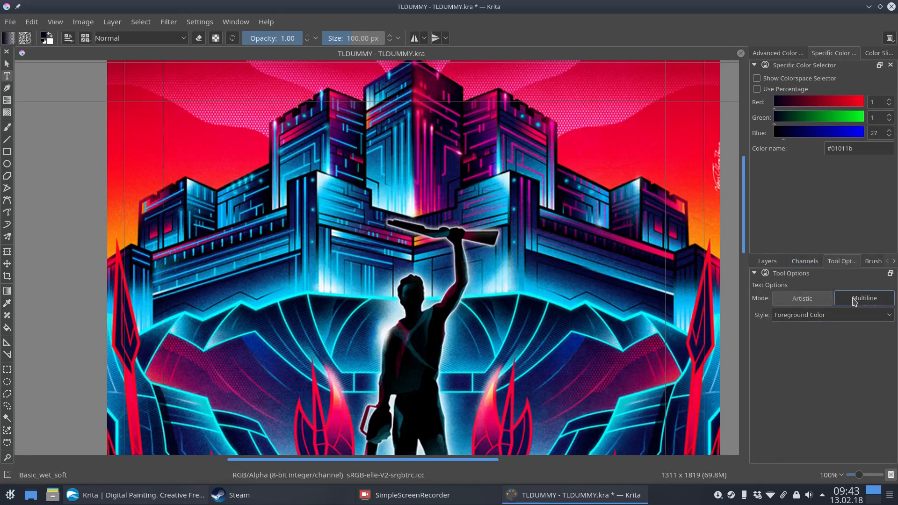
{"action": "left_click", "coordinate": [855, 300]}
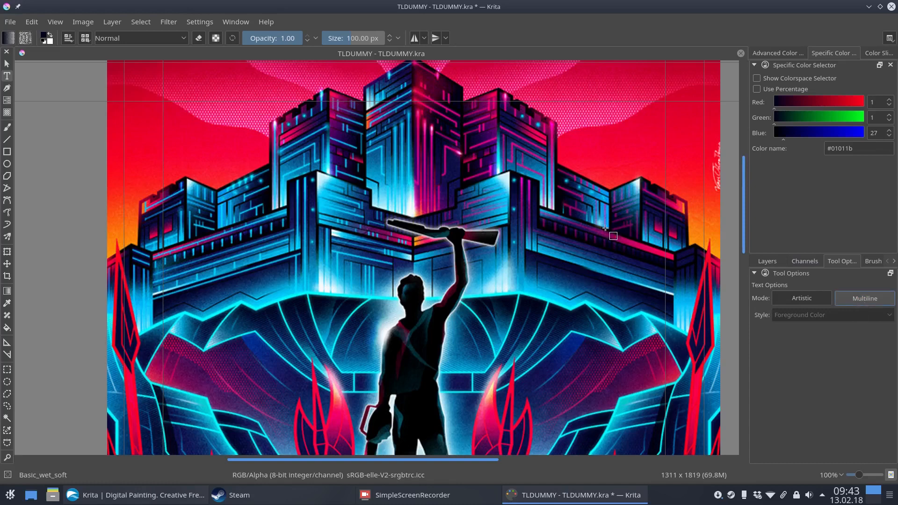
{"action": "left_click", "coordinate": [184, 41]}
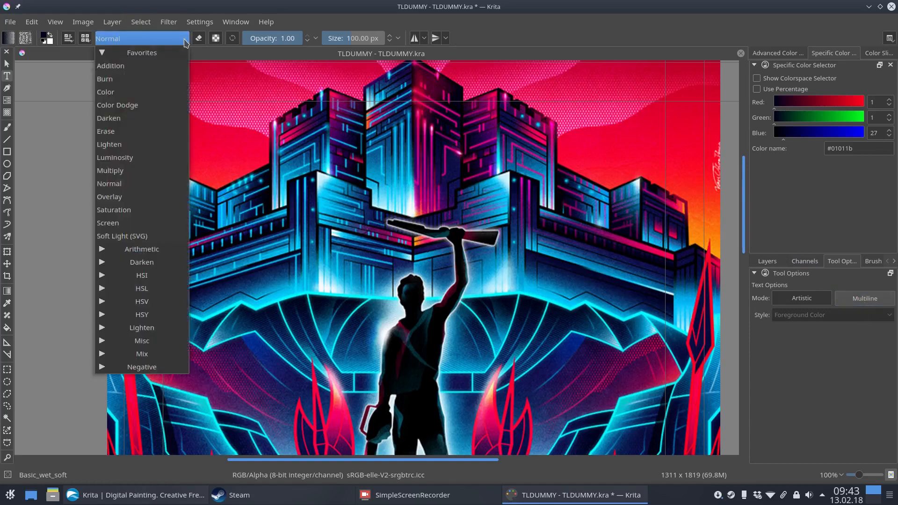
{"action": "left_click", "coordinate": [185, 40]}
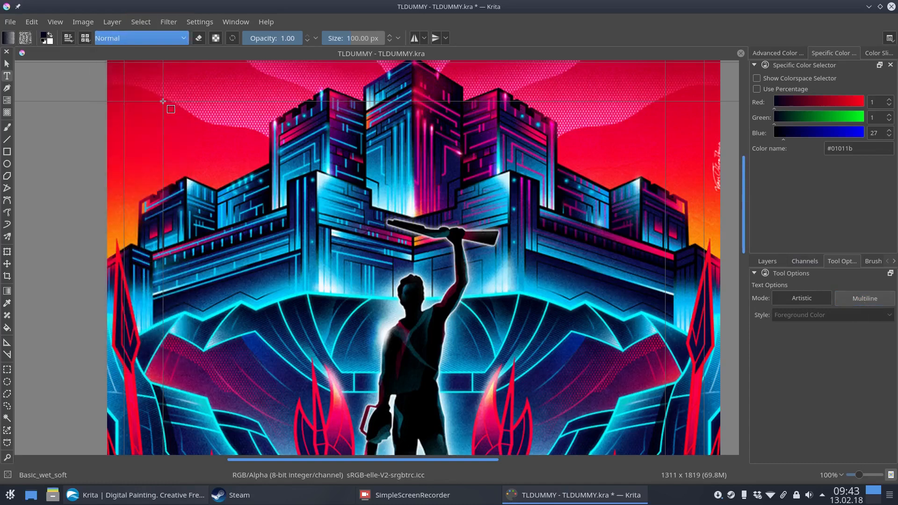
{"action": "left_click_drag", "start_coordinate": [163, 102], "coordinate": [666, 367]}
{"action": "type", "text": "Lovesongs"}
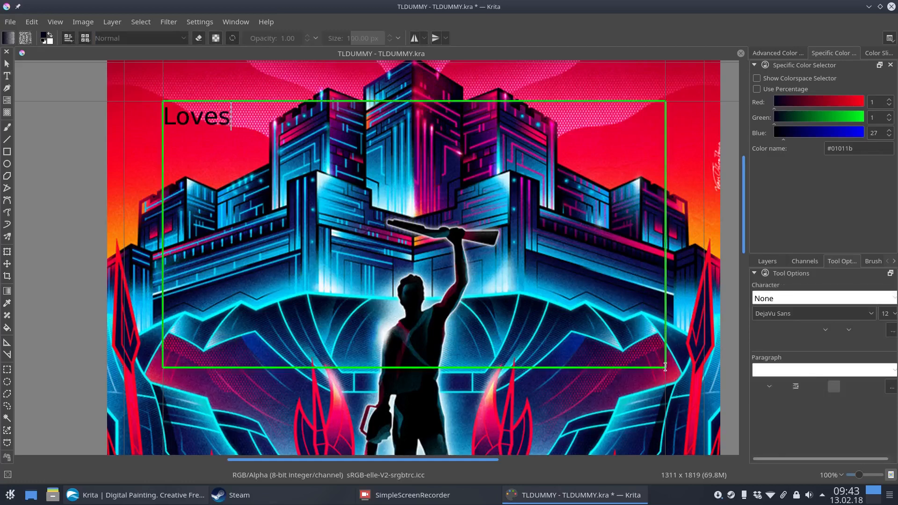
Format the whole word "Lovesongs" in the Impact font, Regular style
{"action": "key", "text": "shift+Left"}
{"action": "key", "text": "shift+Left"}
{"action": "key", "text": "shift+Left"}
{"action": "key", "text": "shift+Left"}
{"action": "key", "text": "shift+Left"}
{"action": "key", "text": "shift+Left"}
{"action": "key", "text": "shift+Left"}
{"action": "key", "text": "shift+Left"}
{"action": "key", "text": "shift+Left"}
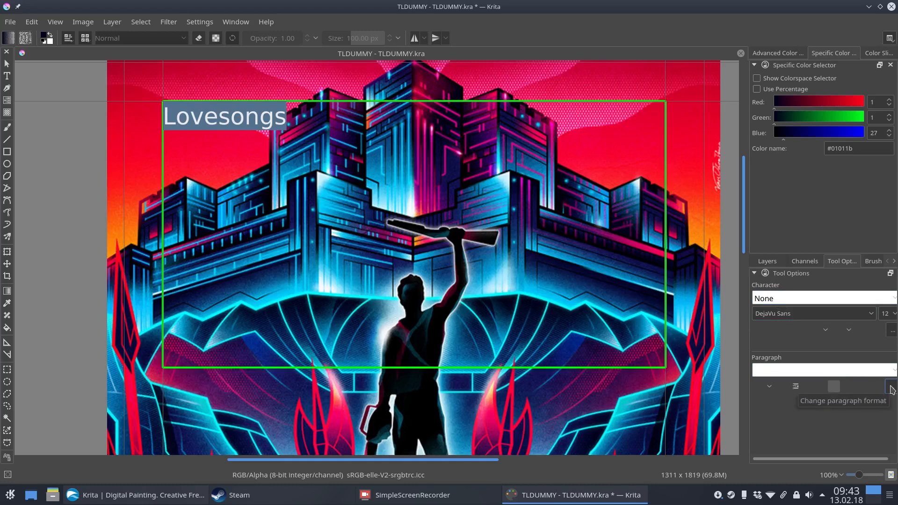
{"action": "left_click", "coordinate": [889, 387]}
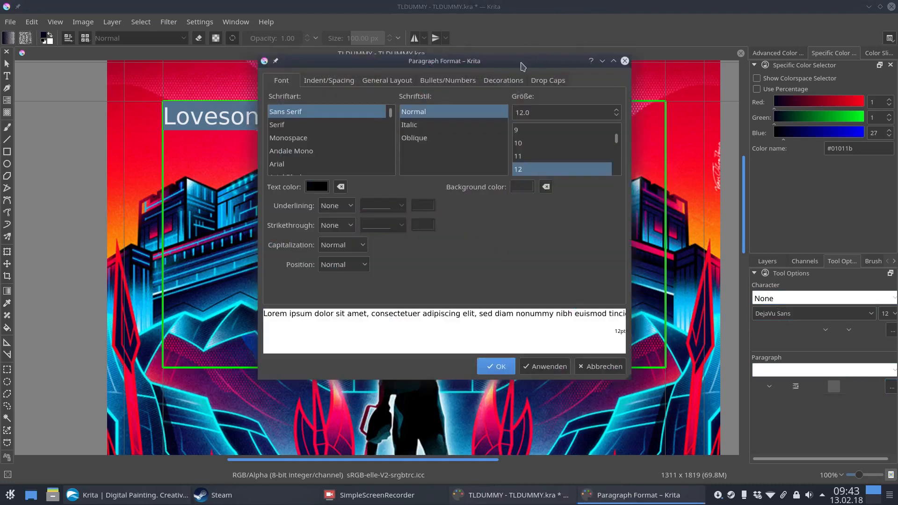
{"action": "left_click_drag", "start_coordinate": [522, 66], "coordinate": [651, 107]}
{"action": "scroll", "coordinate": [429, 178], "scroll_direction": "down", "scroll_amount": 5}
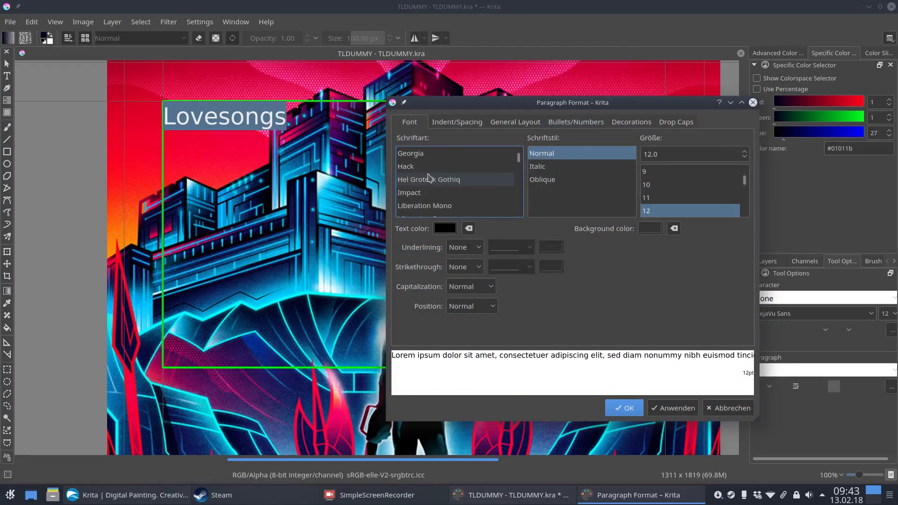
{"action": "left_click", "coordinate": [429, 179]}
{"action": "key", "text": "Down"}
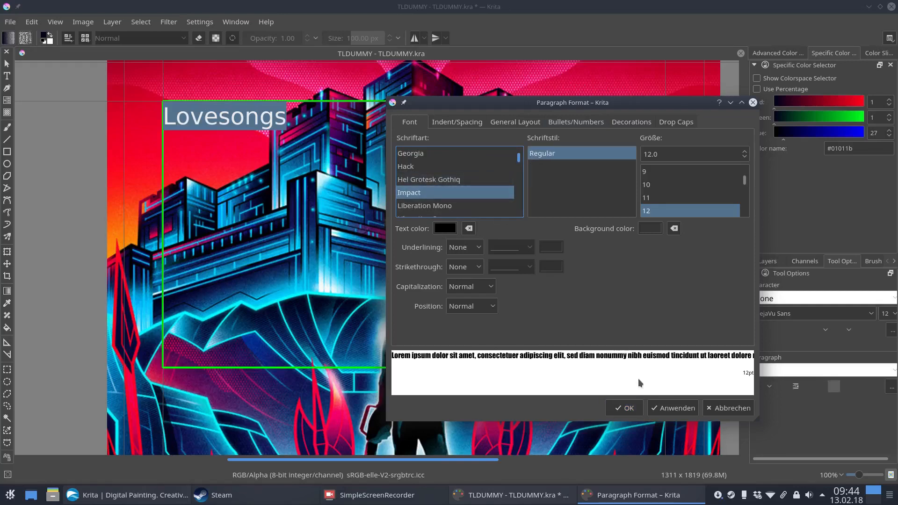
{"action": "left_click", "coordinate": [669, 409]}
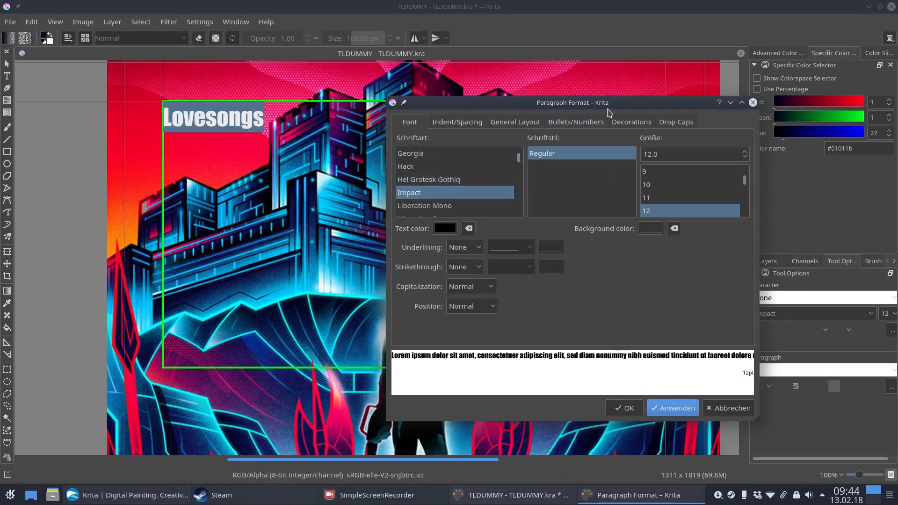
{"action": "left_click", "coordinate": [624, 408]}
Rewrite the title text in capitals as "LOVESONGS"
{"action": "left_click", "coordinate": [264, 113]}
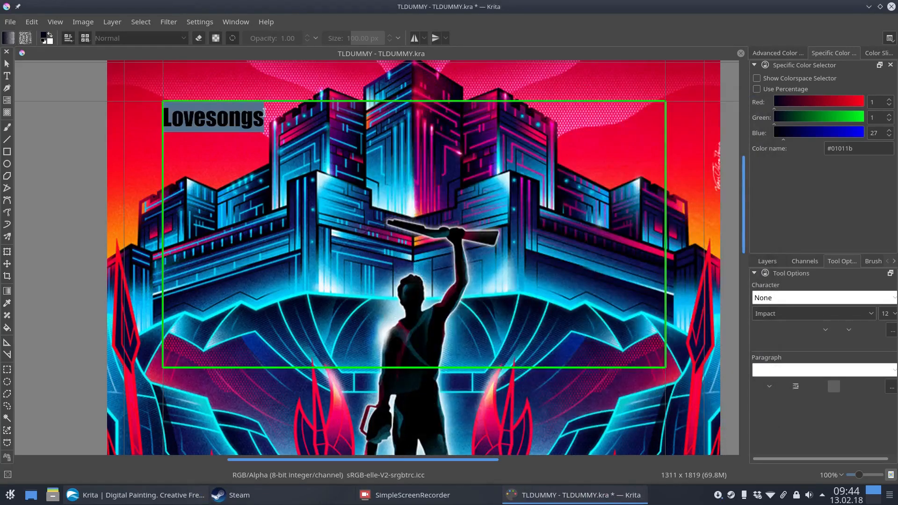
{"action": "key", "text": "BackSpace"}
{"action": "key", "text": "BackSpace"}
{"action": "key", "text": "BackSpace"}
{"action": "key", "text": "BackSpace"}
{"action": "key", "text": "BackSpace"}
{"action": "key", "text": "BackSpace"}
{"action": "key", "text": "BackSpace"}
{"action": "key", "text": "BackSpace"}
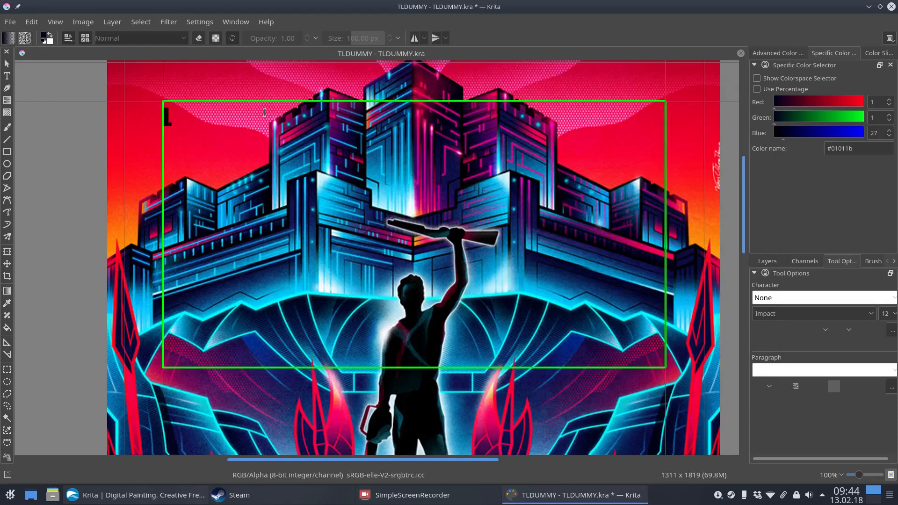
{"action": "type", "text": "OVESONGS"}
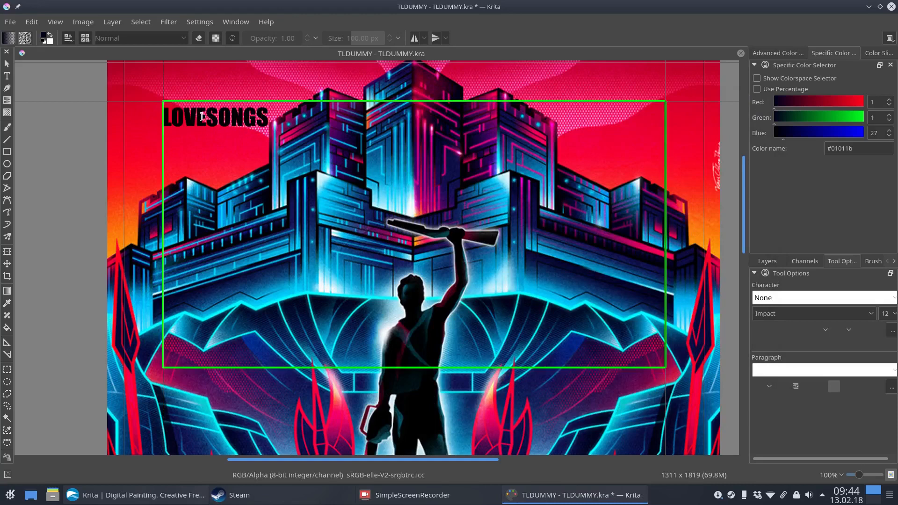
Review the title's spacing and alignment settings, and format LOVESONGS at size 16 with white (#ffffff) text
{"action": "left_click_drag", "start_coordinate": [183, 114], "coordinate": [163, 117]}
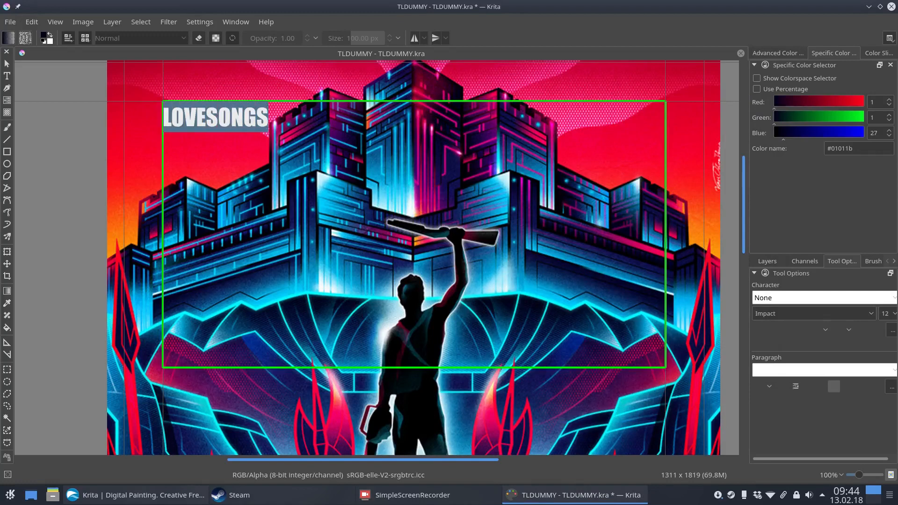
{"action": "left_click", "coordinate": [891, 386]}
{"action": "left_click", "coordinate": [343, 85]}
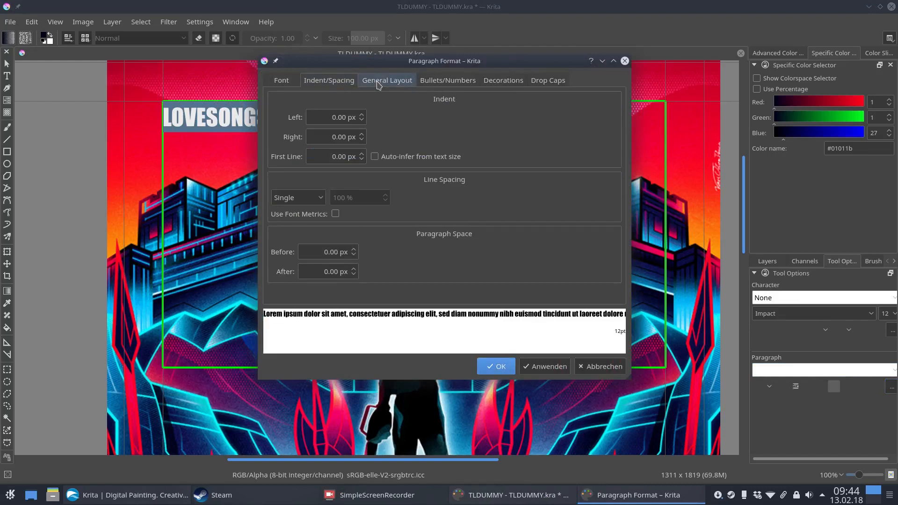
{"action": "left_click", "coordinate": [379, 83]}
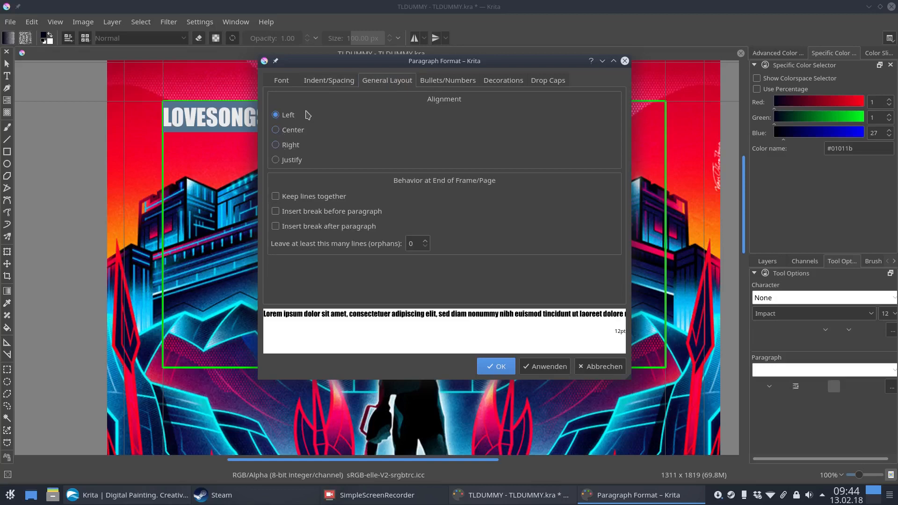
{"action": "left_click", "coordinate": [284, 81]}
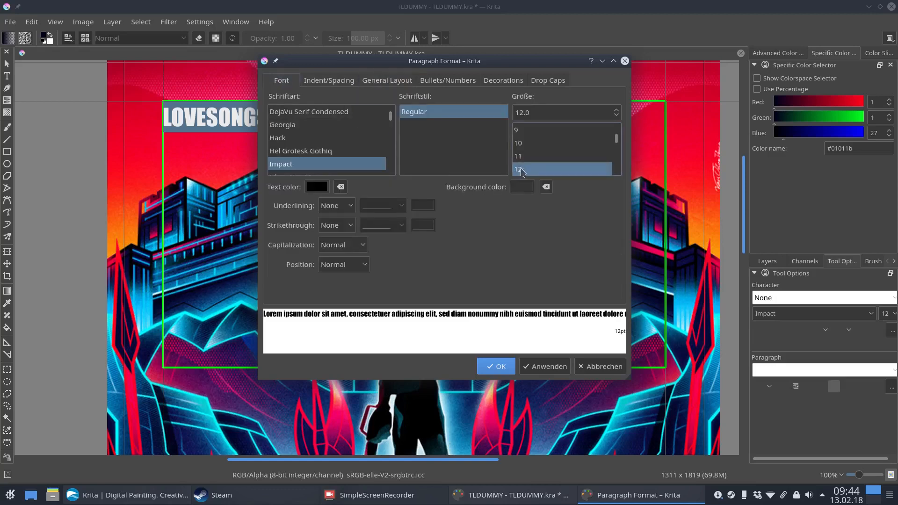
{"action": "scroll", "coordinate": [539, 161], "scroll_direction": "down", "scroll_amount": 3}
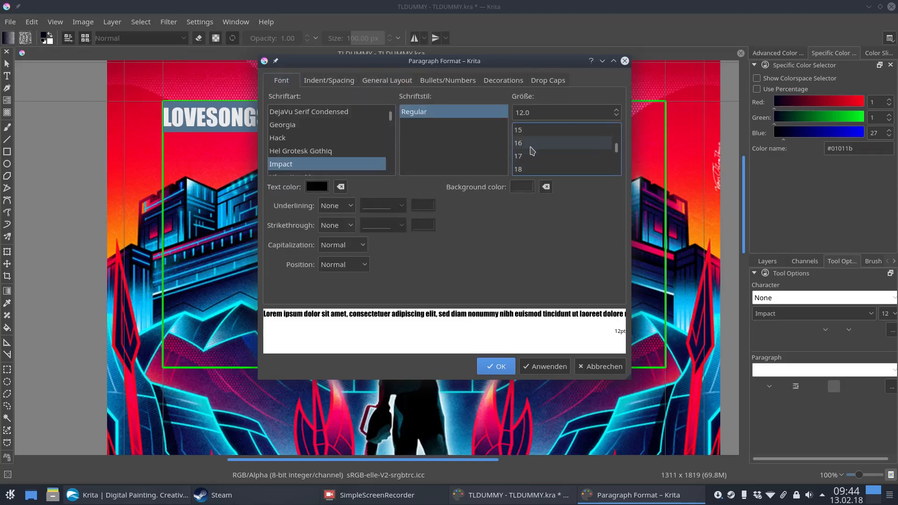
{"action": "left_click", "coordinate": [538, 143]}
{"action": "left_click", "coordinate": [315, 187]}
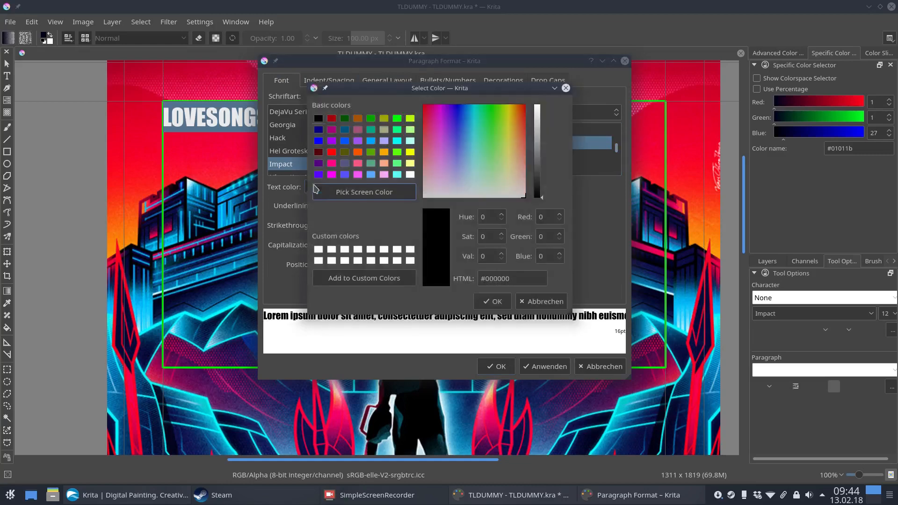
{"action": "left_click", "coordinate": [412, 175]}
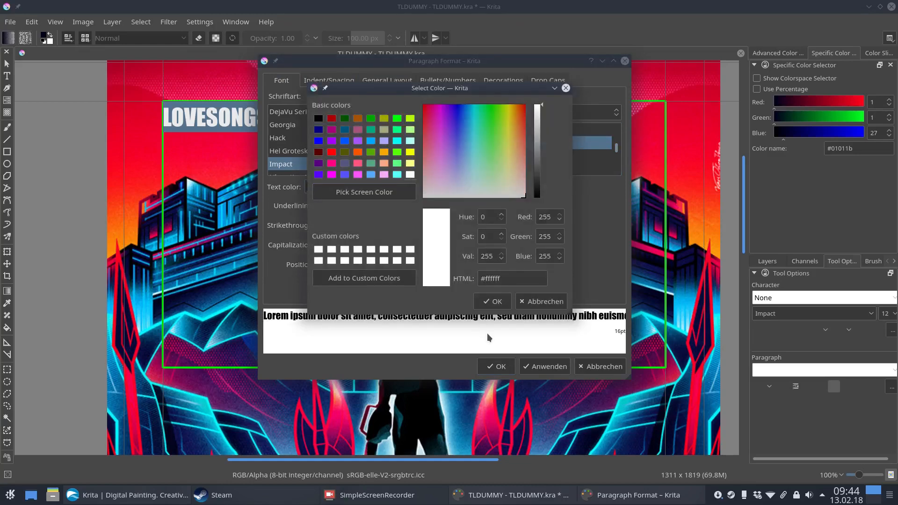
{"action": "left_click", "coordinate": [497, 303]}
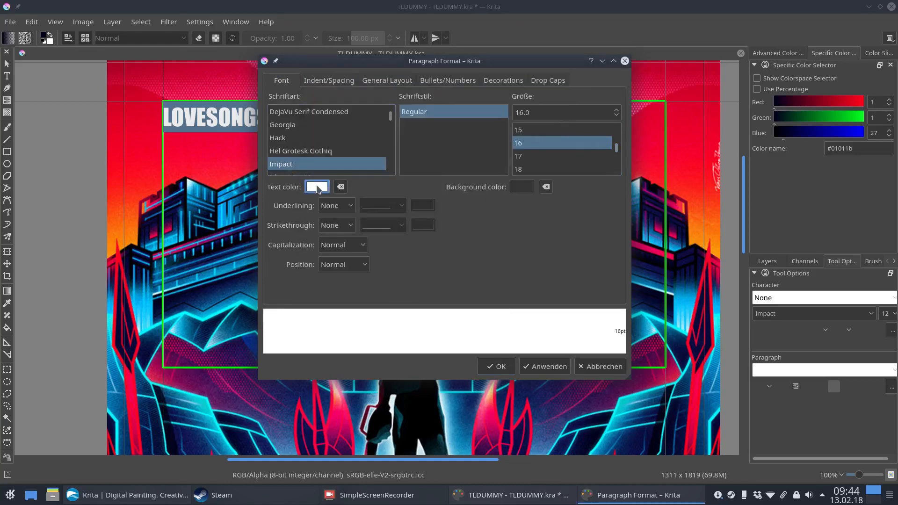
{"action": "left_click", "coordinate": [498, 369]}
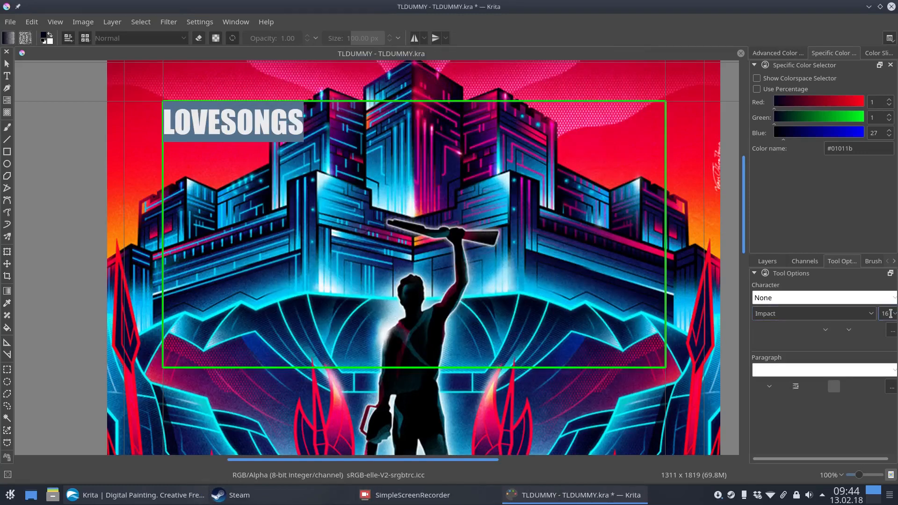
Change the LOVESONGS text size to 14 and try to raise it to 18
{"action": "scroll", "coordinate": [890, 314], "scroll_direction": "up", "scroll_amount": 1}
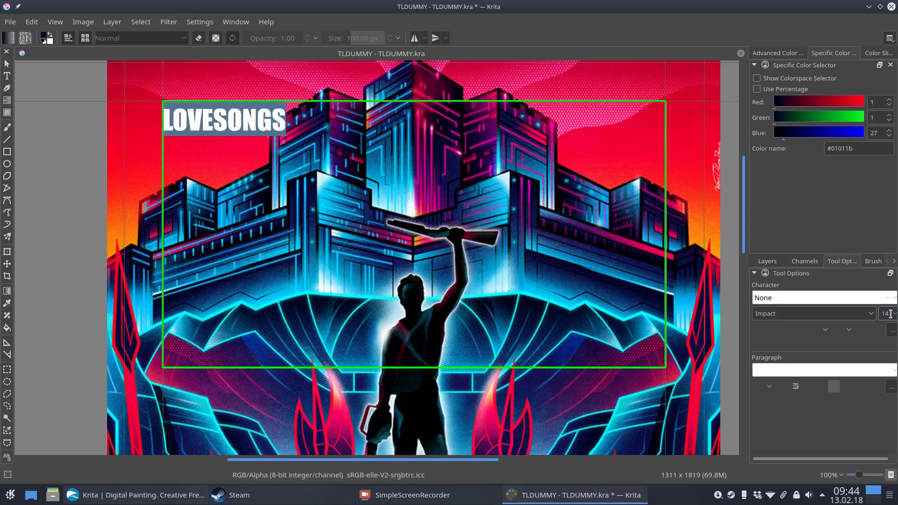
{"action": "left_click", "coordinate": [894, 313]}
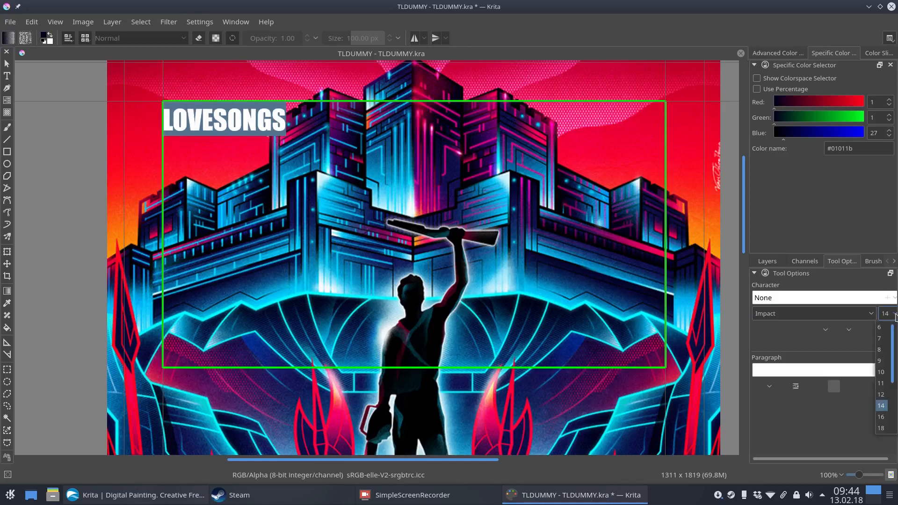
{"action": "left_click", "coordinate": [883, 428]}
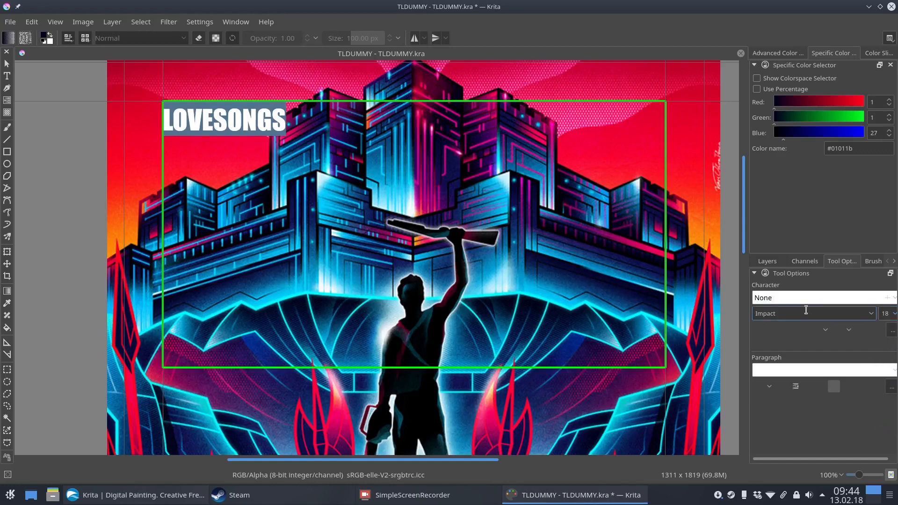
Enlarge the LOVESONGS title text to size 22 and finally to size 28
{"action": "left_click_drag", "start_coordinate": [286, 120], "coordinate": [162, 120]}
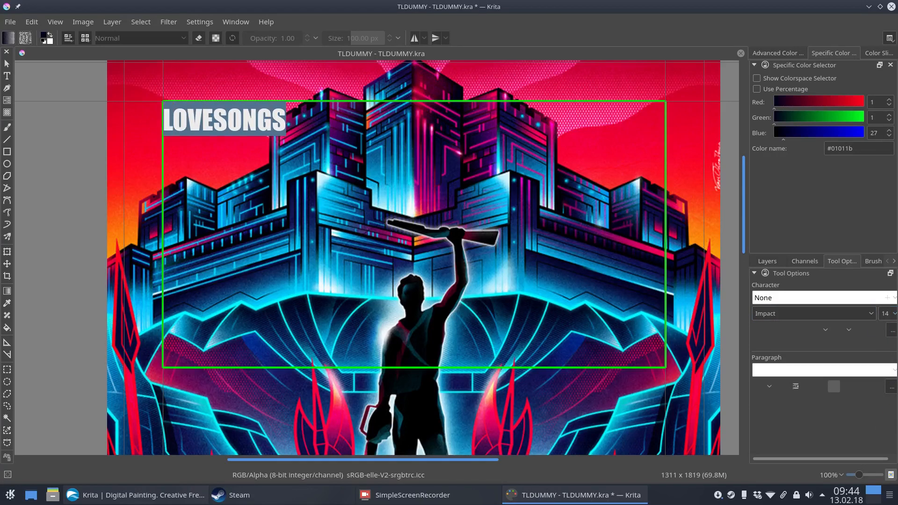
{"action": "left_click", "coordinate": [895, 315]}
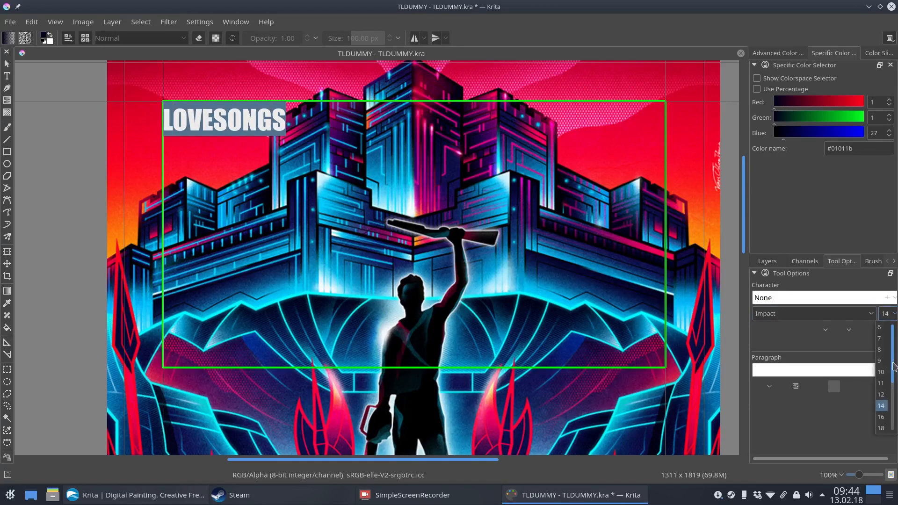
{"action": "left_click_drag", "start_coordinate": [894, 366], "coordinate": [894, 396]}
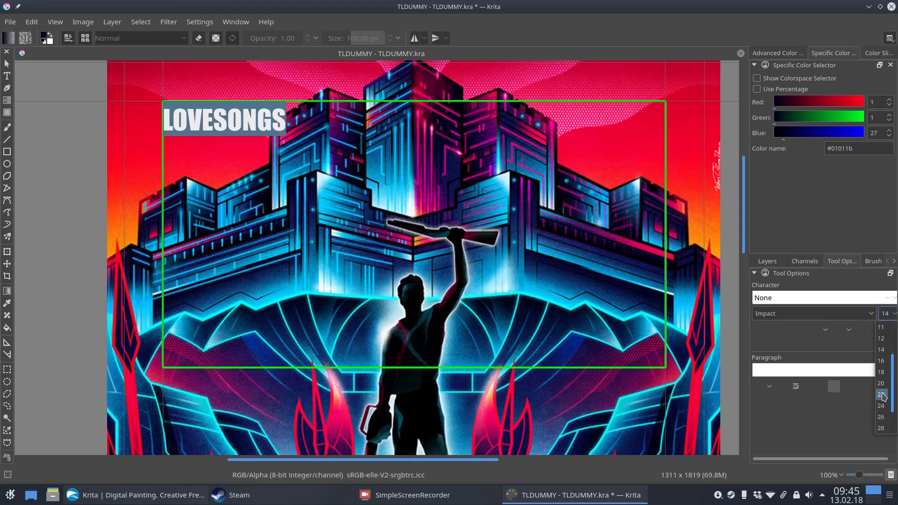
{"action": "left_click", "coordinate": [882, 395]}
{"action": "left_click", "coordinate": [895, 316]}
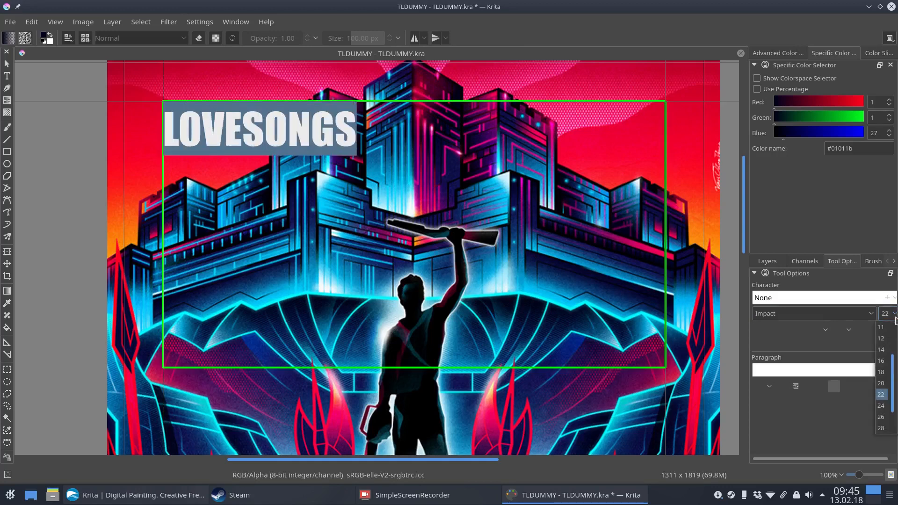
{"action": "left_click", "coordinate": [883, 429]}
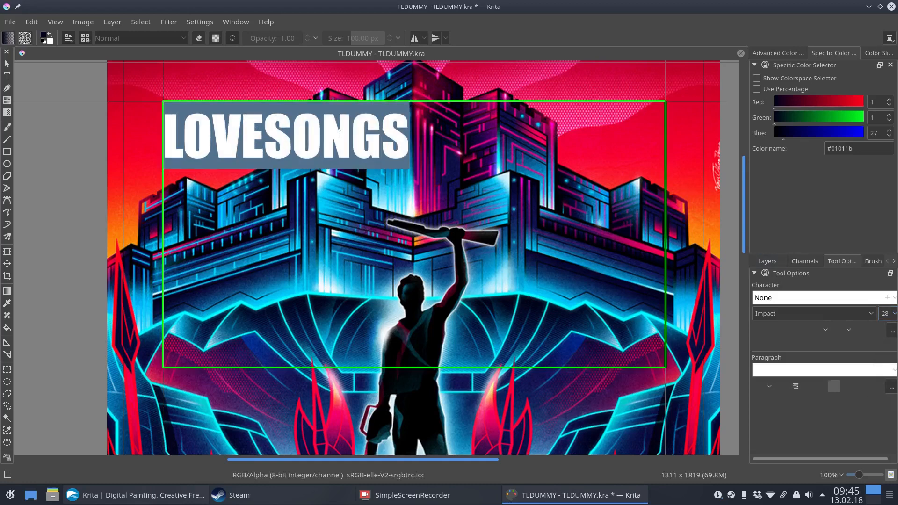
Try clearing the LOVESONGS lettering from its text frame, and undo the deletion
{"action": "left_click", "coordinate": [7, 64]}
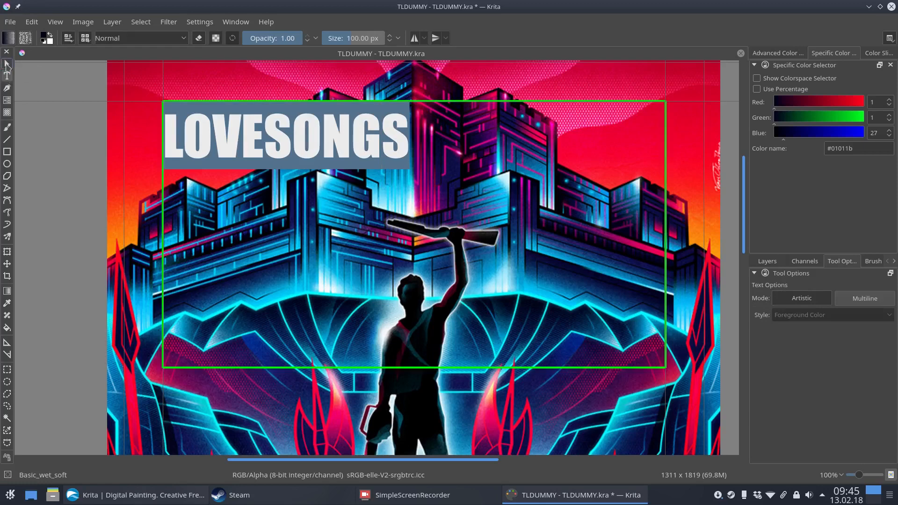
{"action": "double_click", "coordinate": [359, 138]}
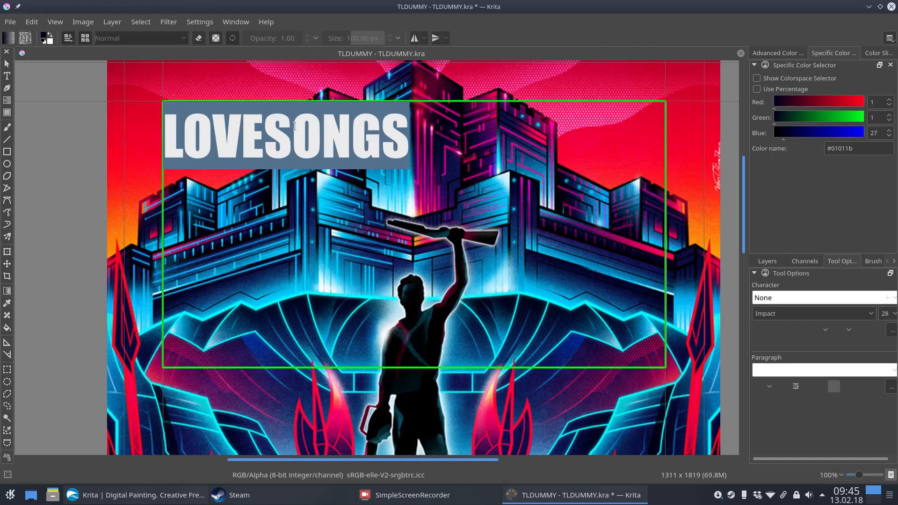
{"action": "key", "text": "Delete"}
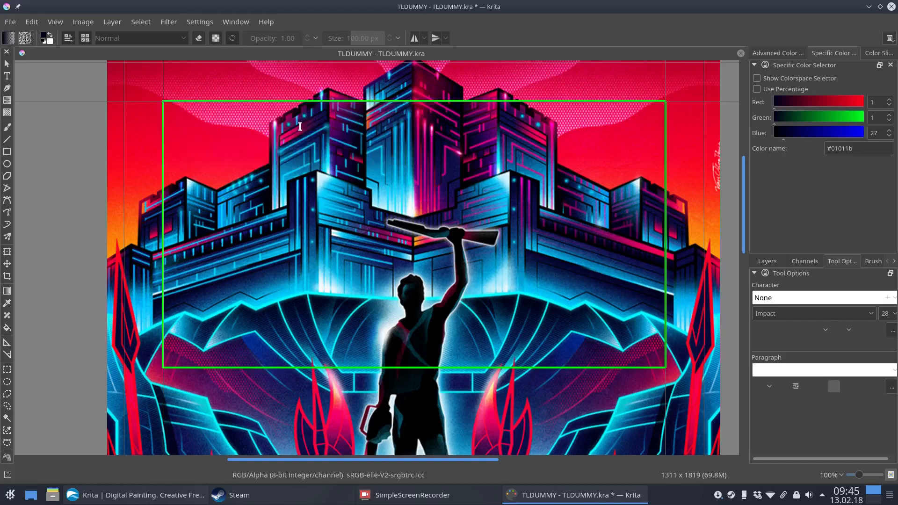
{"action": "key", "text": "ctrl+z"}
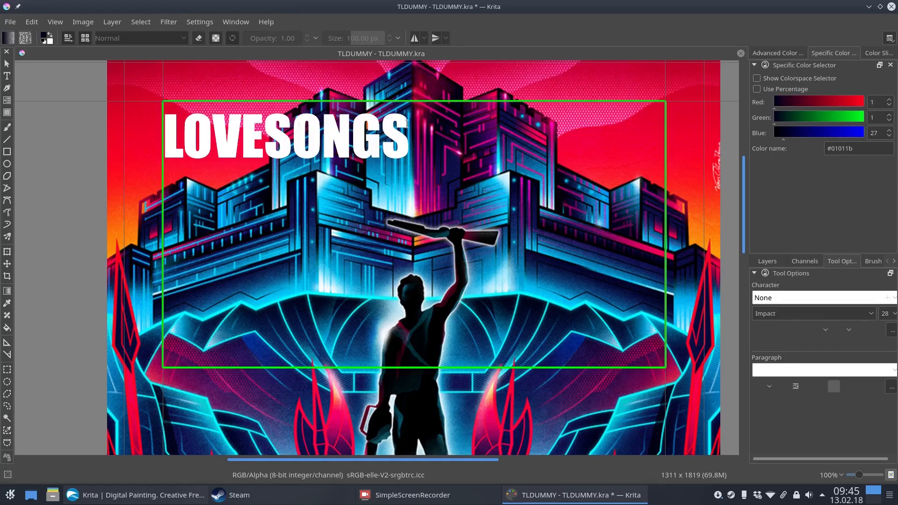
Delete the whole LOVESONGS multiline text frame as a shape
{"action": "left_click_drag", "start_coordinate": [167, 135], "coordinate": [415, 144]}
{"action": "left_click", "coordinate": [415, 144]}
{"action": "left_click", "coordinate": [6, 64]}
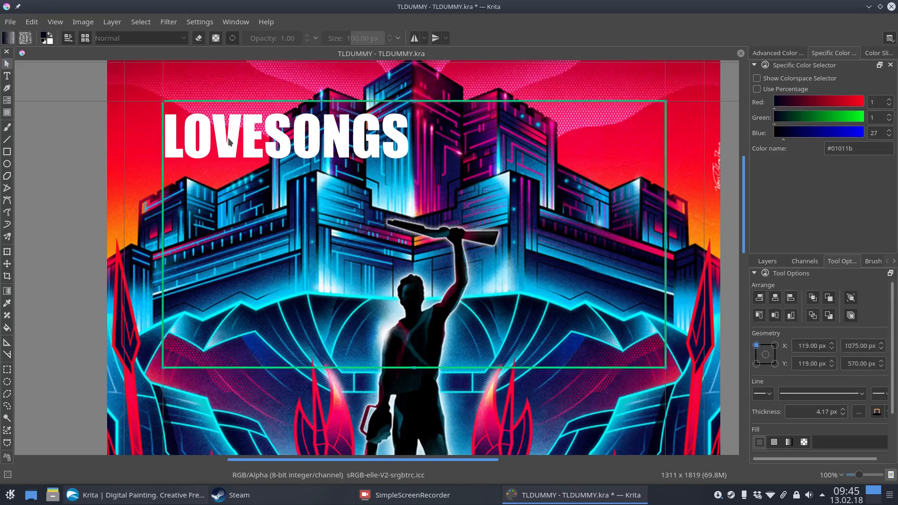
{"action": "key", "text": "Delete"}
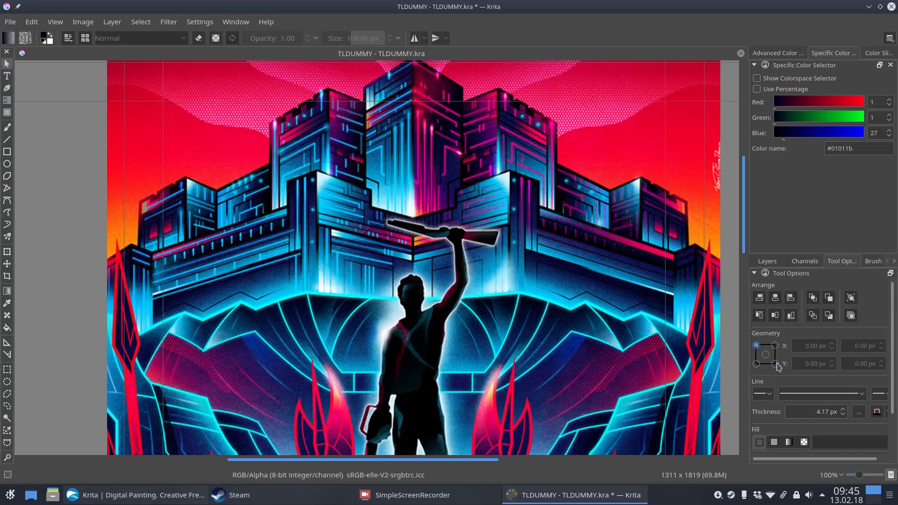
Remove Layer 12 from the layer stack
{"action": "left_click", "coordinate": [768, 261]}
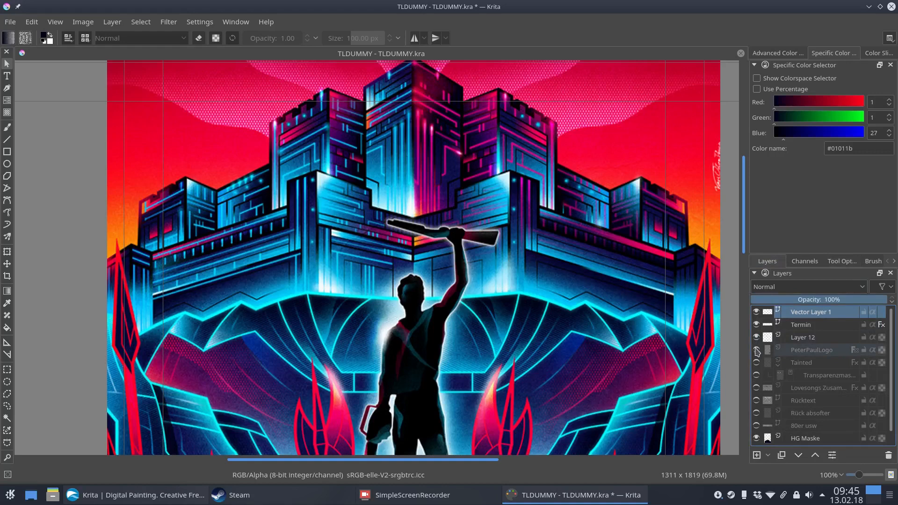
{"action": "left_click", "coordinate": [795, 337]}
{"action": "key", "text": "shift+Delete"}
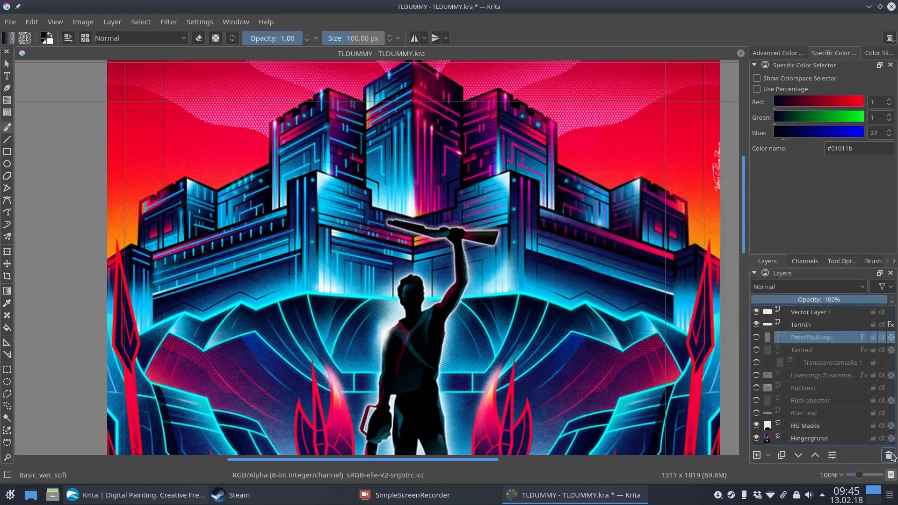
Briefly show the PeterPaulLogo and Tainted layers one after the other, hiding each again
{"action": "left_click", "coordinate": [757, 338]}
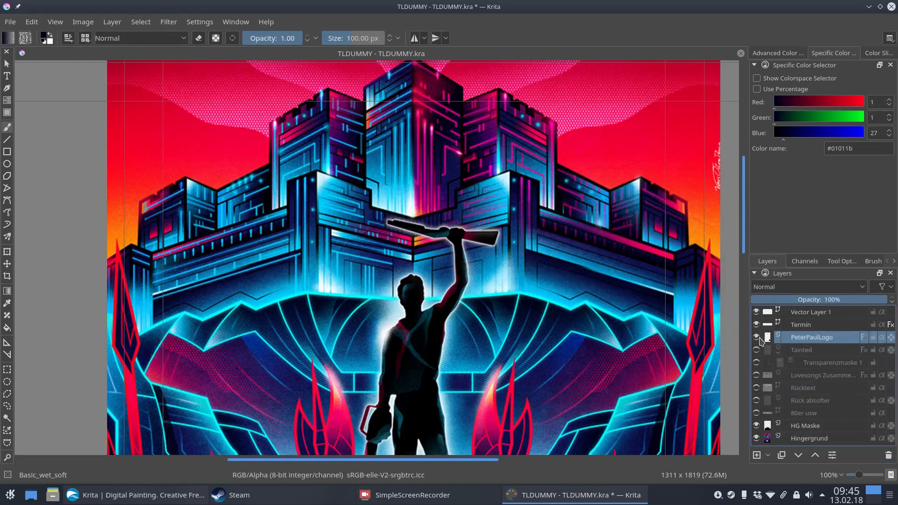
{"action": "left_click", "coordinate": [757, 337]}
{"action": "left_click", "coordinate": [757, 350]}
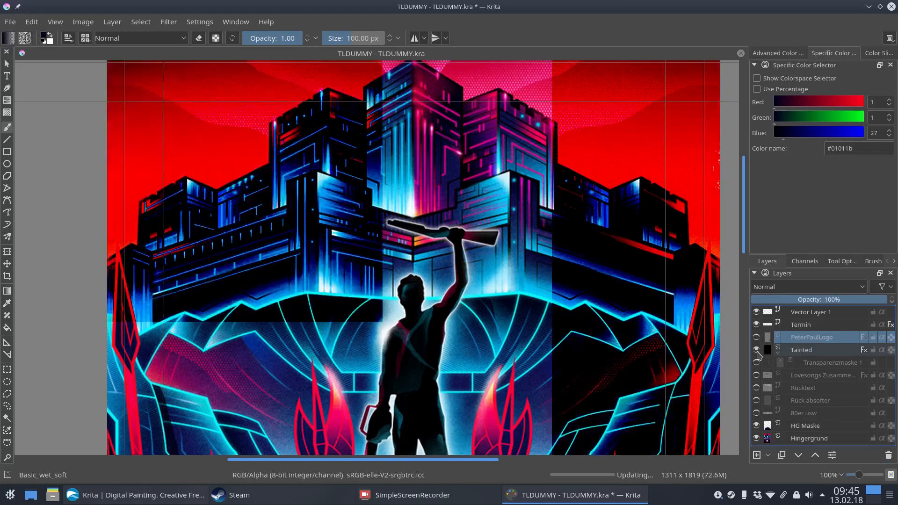
{"action": "left_click", "coordinate": [757, 352]}
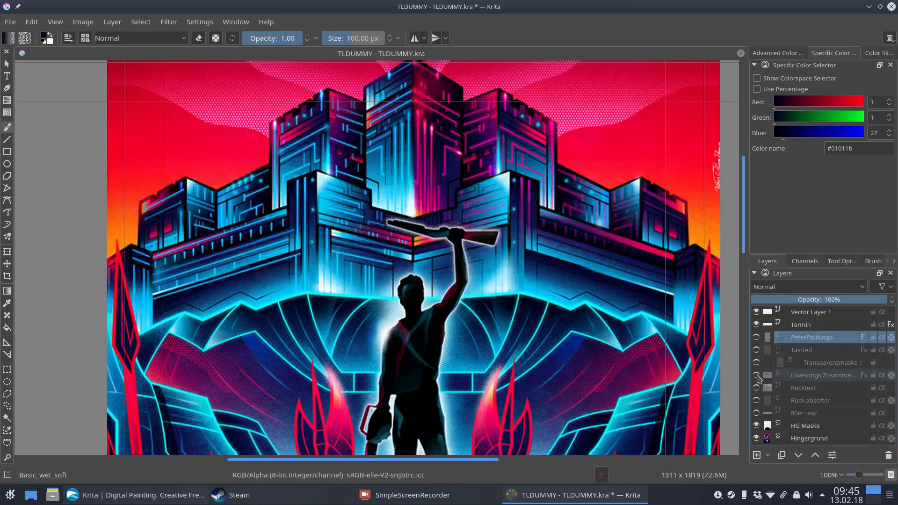
Show the prepared Lovesongs title layer and compare it with its layer effects off and on, leaving them enabled
{"action": "left_click", "coordinate": [757, 376]}
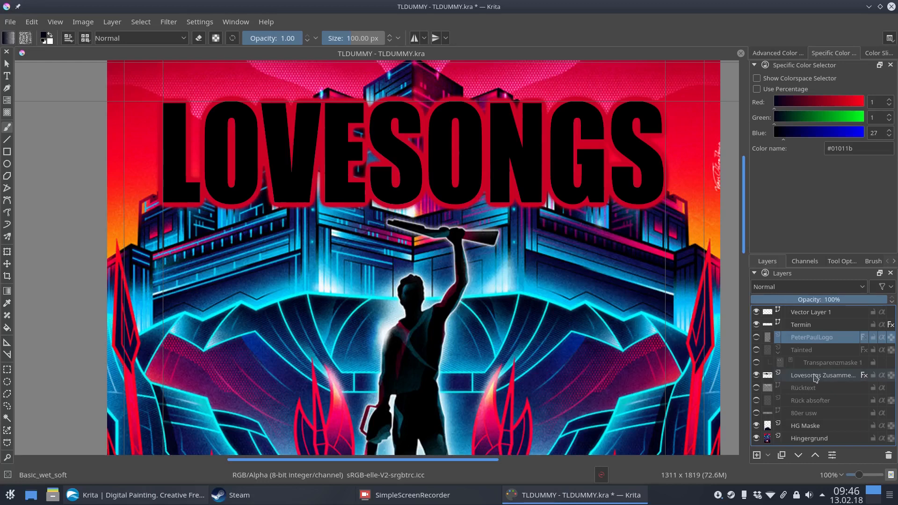
{"action": "left_click", "coordinate": [865, 376]}
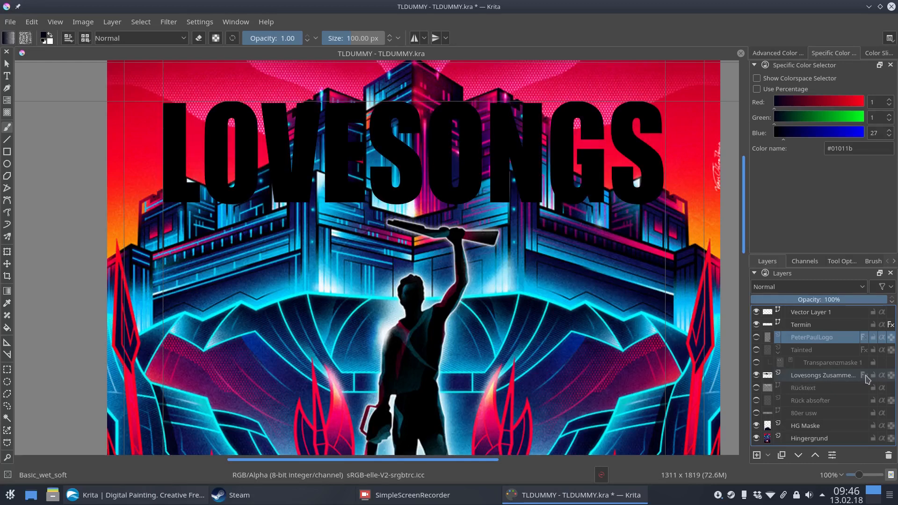
{"action": "left_click", "coordinate": [865, 377]}
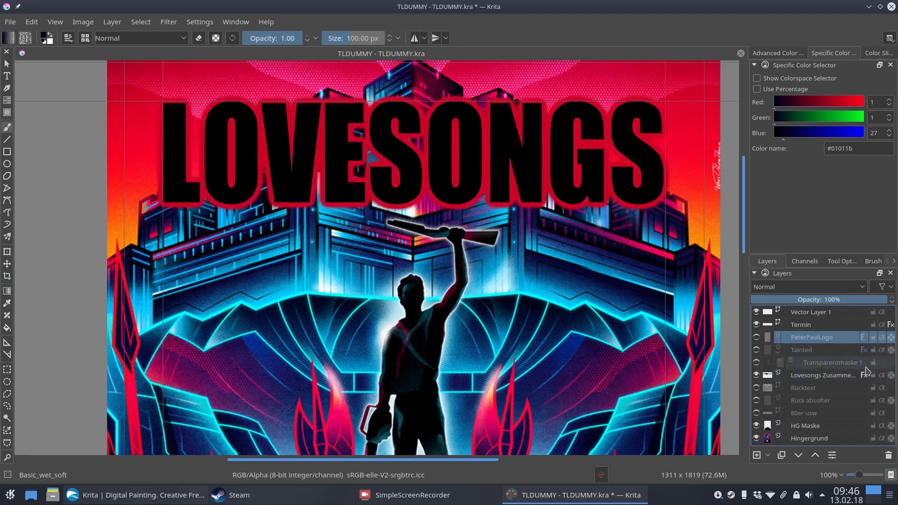
{"action": "left_click", "coordinate": [865, 377]}
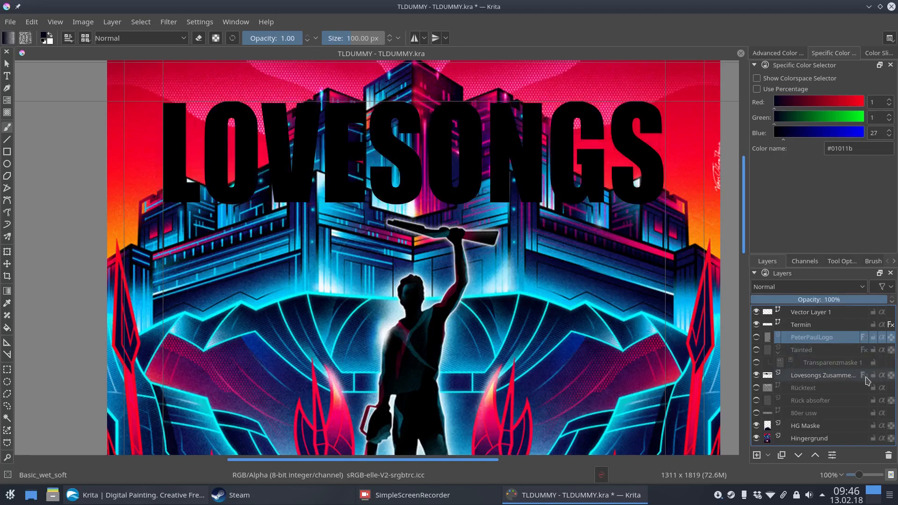
{"action": "left_click", "coordinate": [865, 378]}
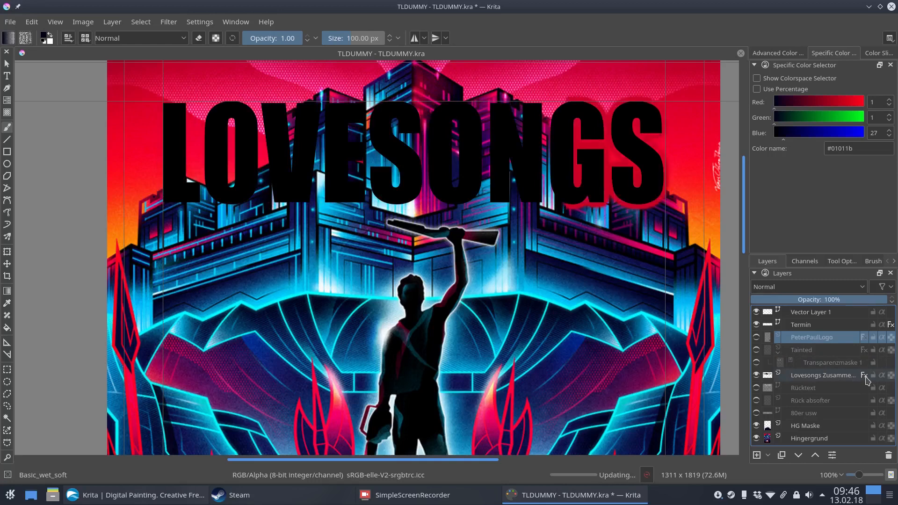
Open the Lovesongs title layer's style settings, enable the preview, and review the Outer Glow's blend modes, keeping Normal
{"action": "right_click", "coordinate": [835, 381]}
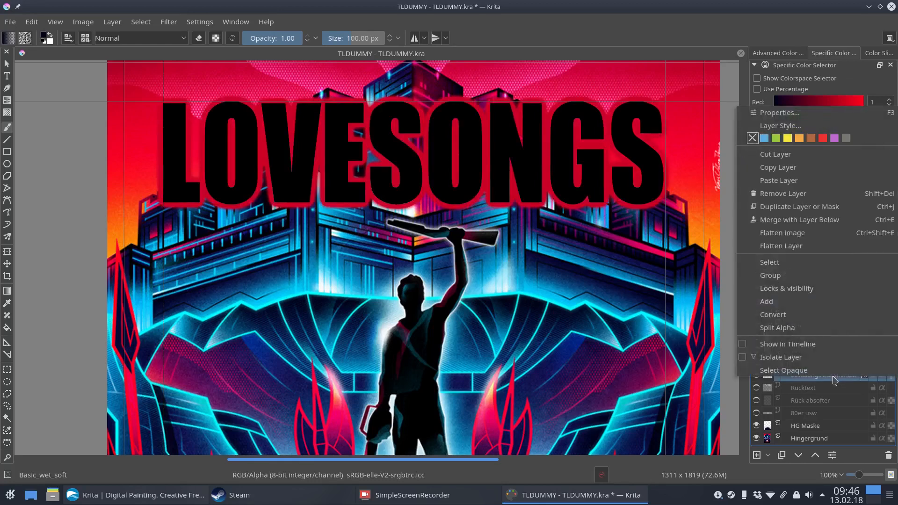
{"action": "left_click", "coordinate": [794, 131]}
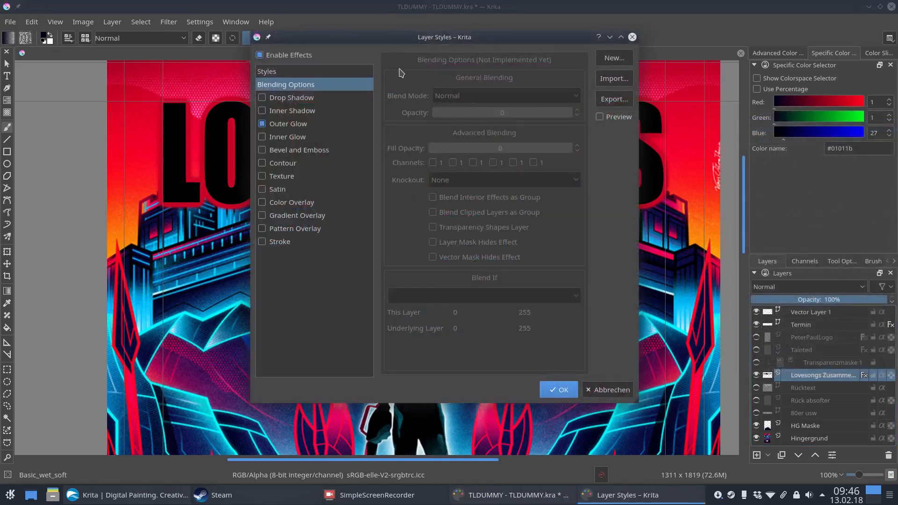
{"action": "left_click_drag", "start_coordinate": [387, 44], "coordinate": [610, 71]}
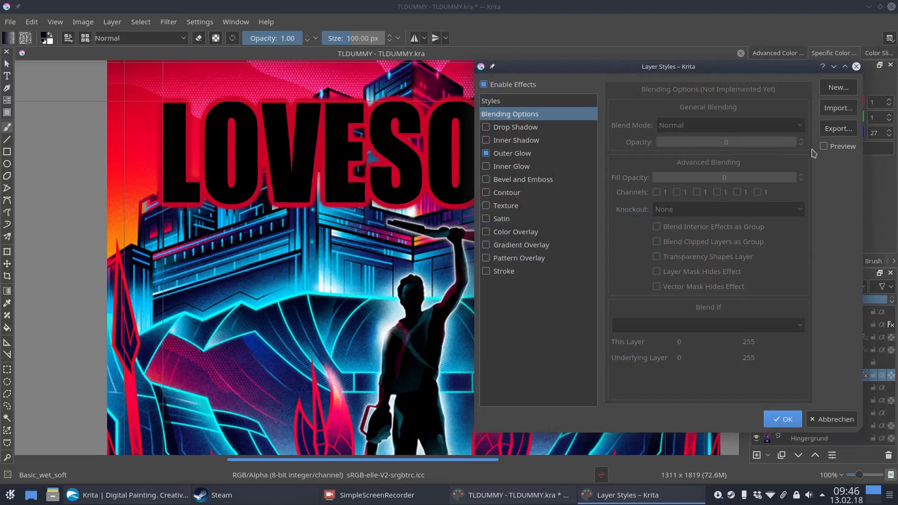
{"action": "left_click", "coordinate": [826, 148]}
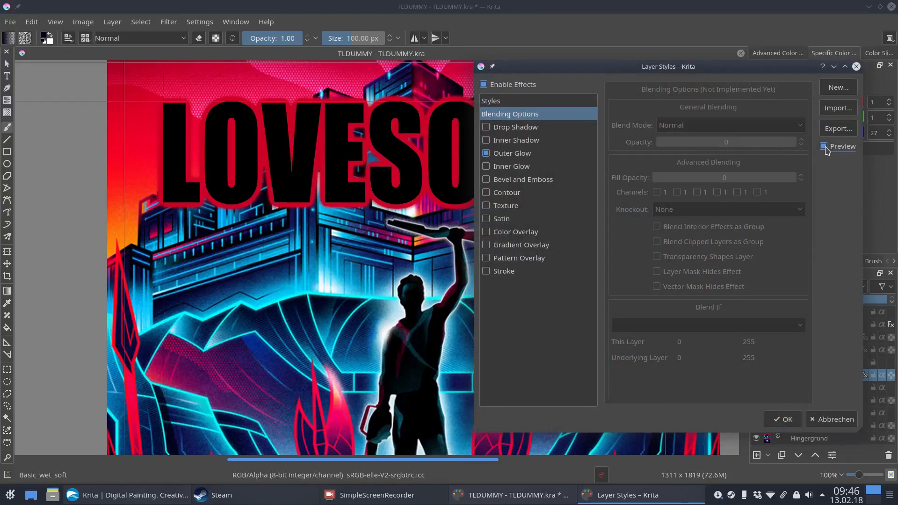
{"action": "left_click", "coordinate": [529, 155]}
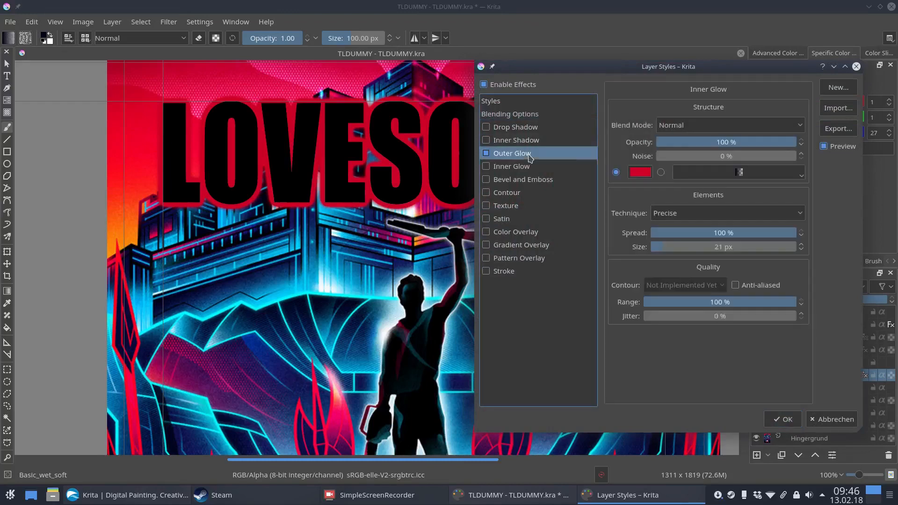
{"action": "left_click", "coordinate": [700, 131]}
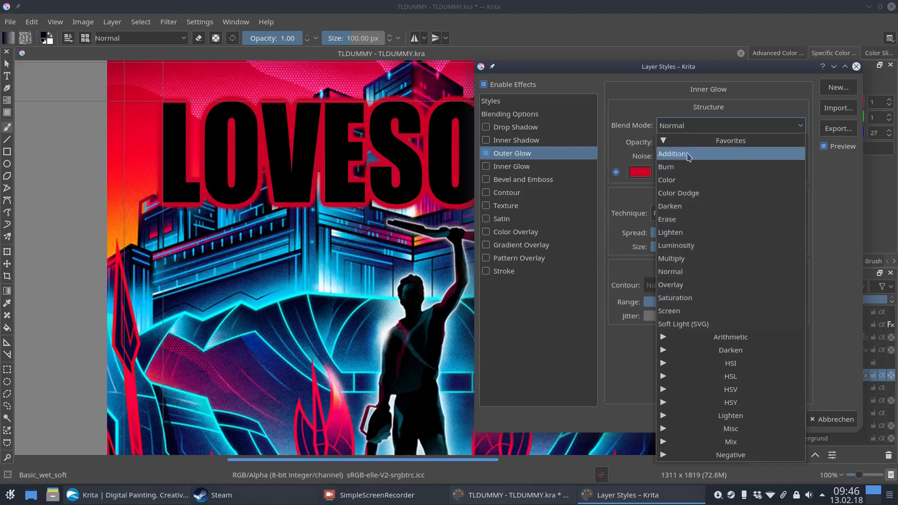
{"action": "left_click", "coordinate": [697, 129]}
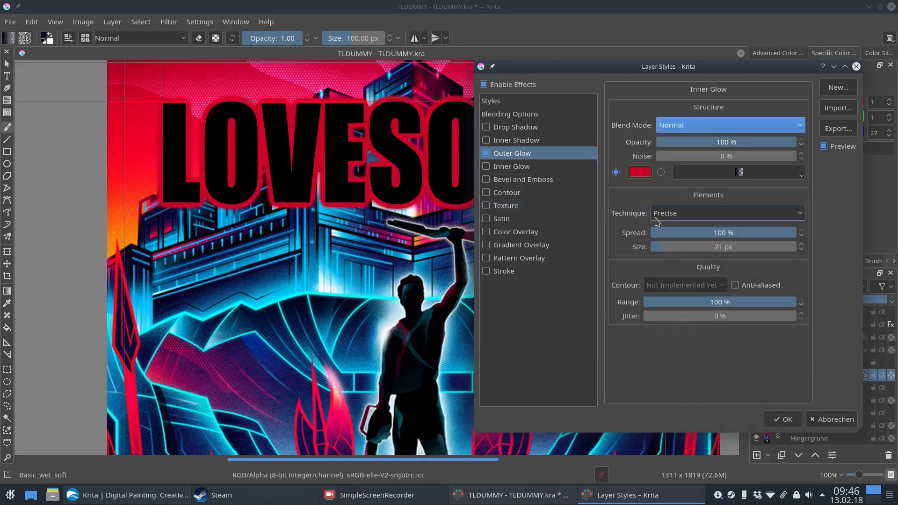
Test the Outer Glow's spread at 54%, return it to 100%, and apply the style with a glow size of 15 px
{"action": "left_click", "coordinate": [747, 237]}
{"action": "left_click_drag", "start_coordinate": [747, 236], "coordinate": [731, 237]}
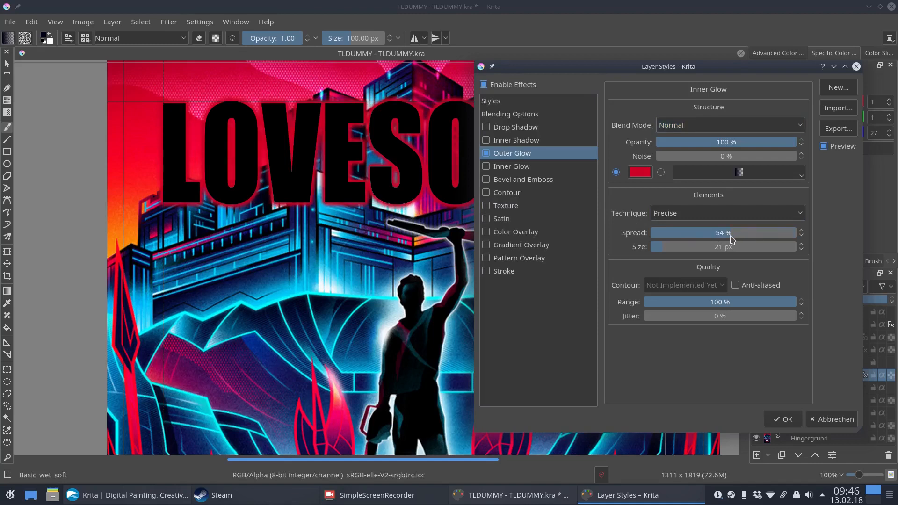
{"action": "left_click_drag", "start_coordinate": [732, 237], "coordinate": [803, 247]}
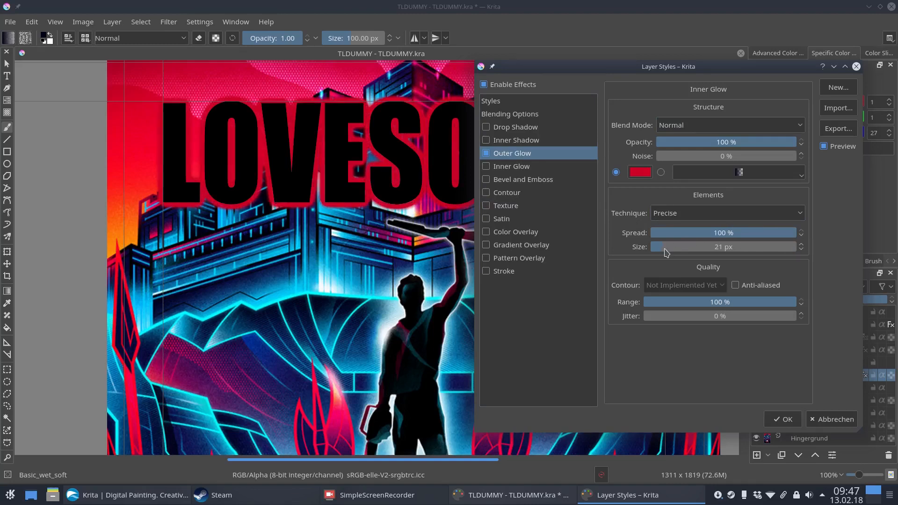
{"action": "left_click_drag", "start_coordinate": [665, 249], "coordinate": [661, 248]}
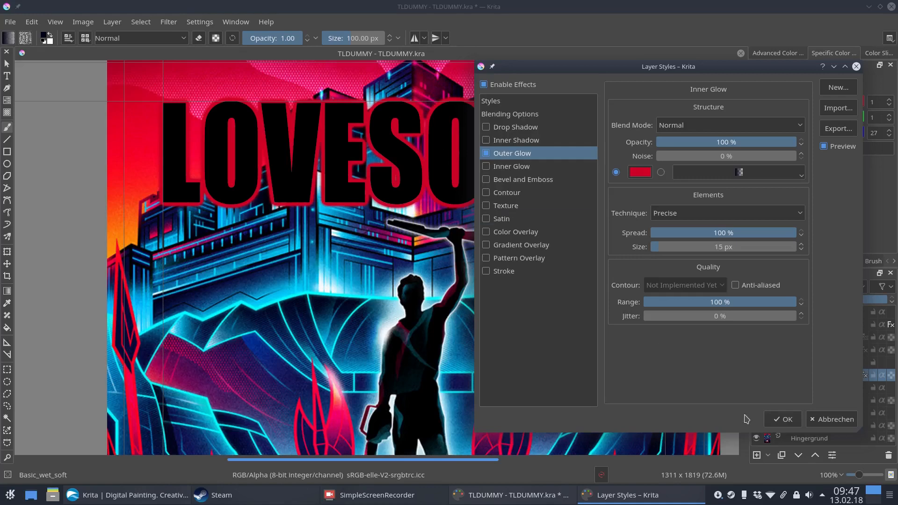
{"action": "left_click", "coordinate": [780, 419]}
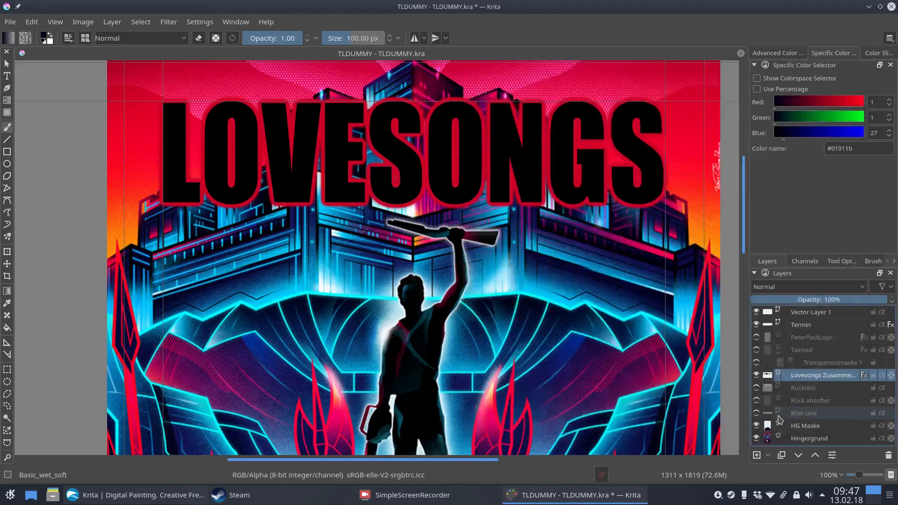
Compare the poster with and without the Tainted layer, leaving that layer shown
{"action": "left_click", "coordinate": [757, 350]}
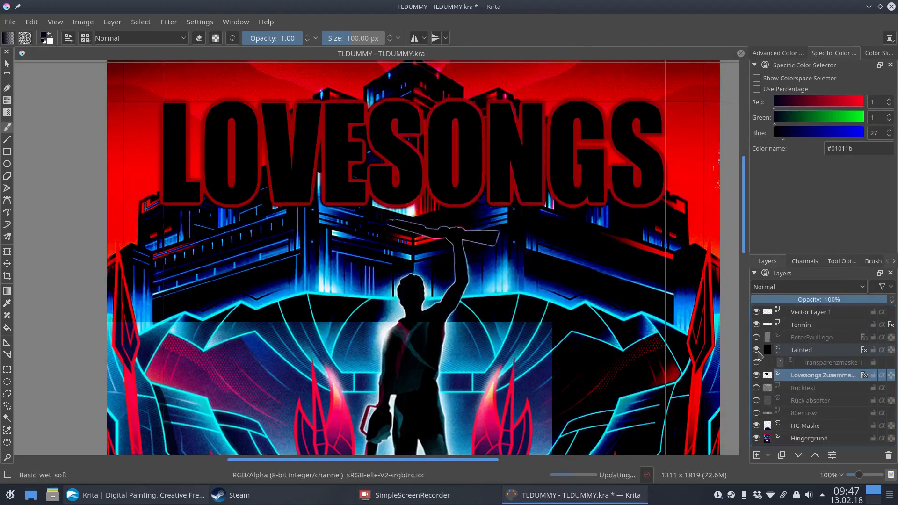
{"action": "left_click", "coordinate": [758, 350]}
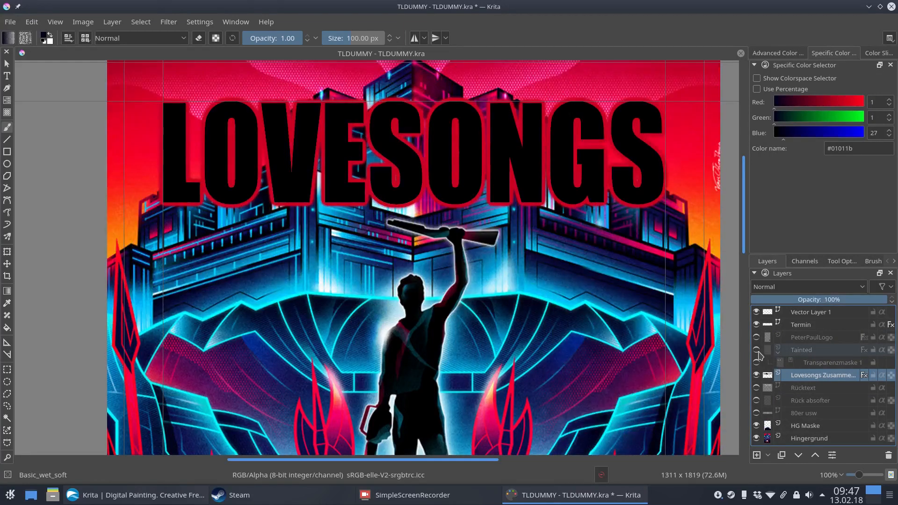
{"action": "left_click", "coordinate": [756, 351]}
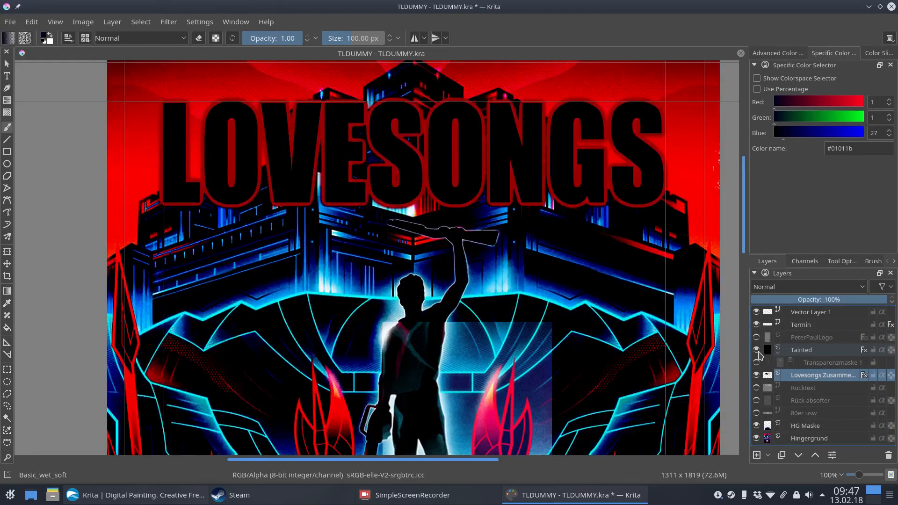
Show Transparenzmaske 1 on the Tainted layer and inspect the masked lettering up close together with the mask's preview
{"action": "key", "text": "minus"}
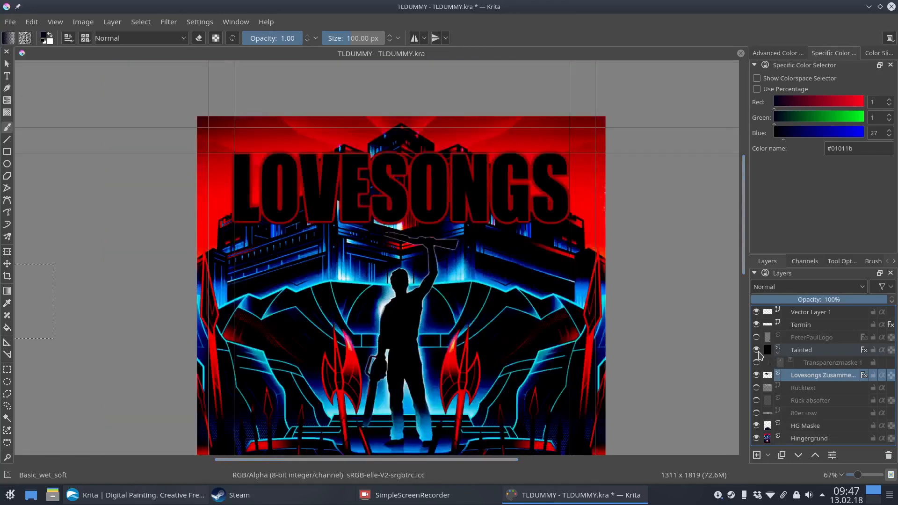
{"action": "left_click", "coordinate": [757, 363]}
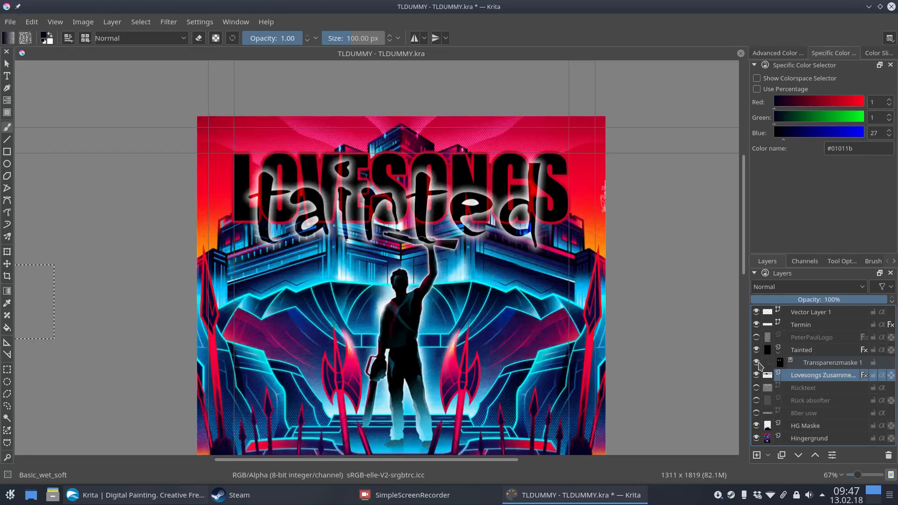
{"action": "key", "text": "plus"}
{"action": "key", "text": "plus"}
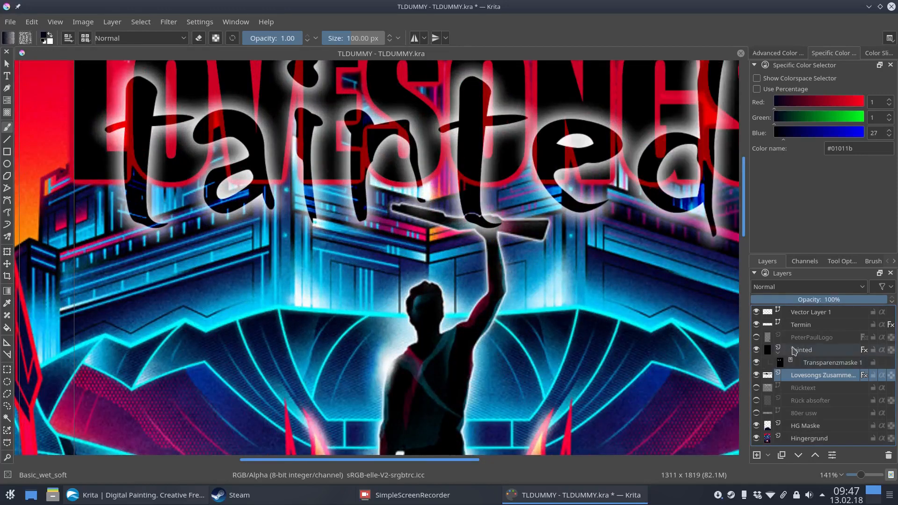
{"action": "mouse_move", "coordinate": [769, 354]}
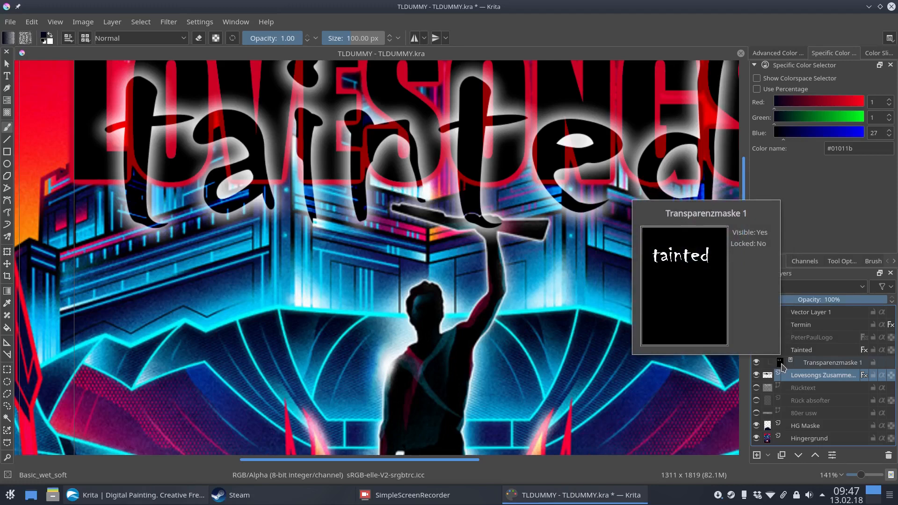
{"action": "scroll", "coordinate": [368, 218], "scroll_direction": "down", "scroll_amount": 1}
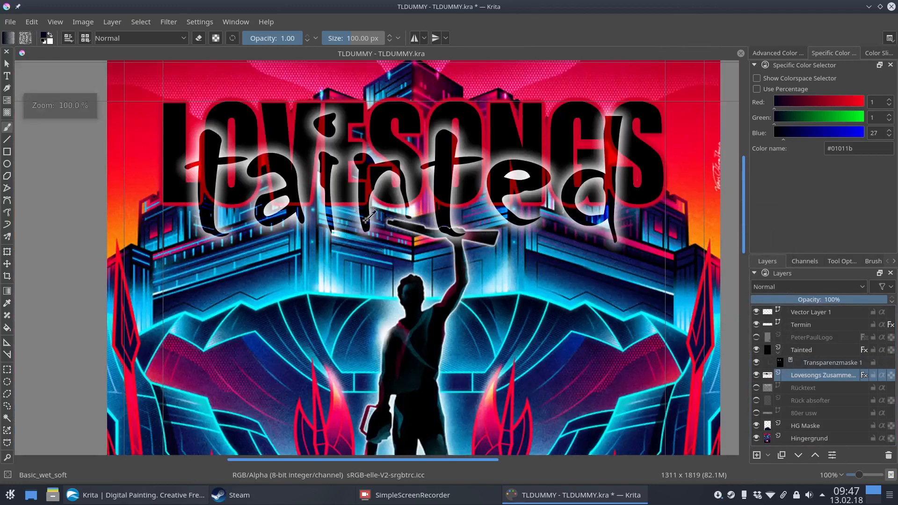
{"action": "scroll", "coordinate": [368, 218], "scroll_direction": "down", "scroll_amount": 1}
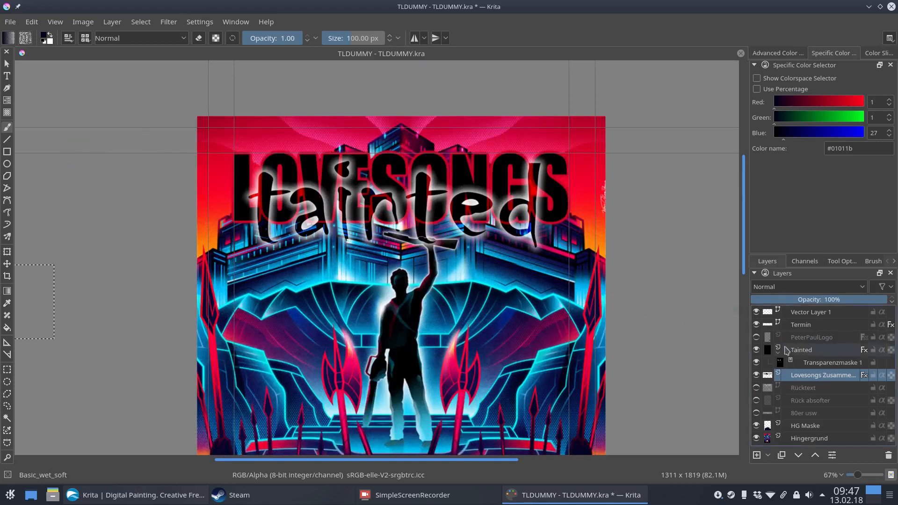
Change the Tainted layer's blending mode to Normal
{"action": "left_click", "coordinate": [801, 350]}
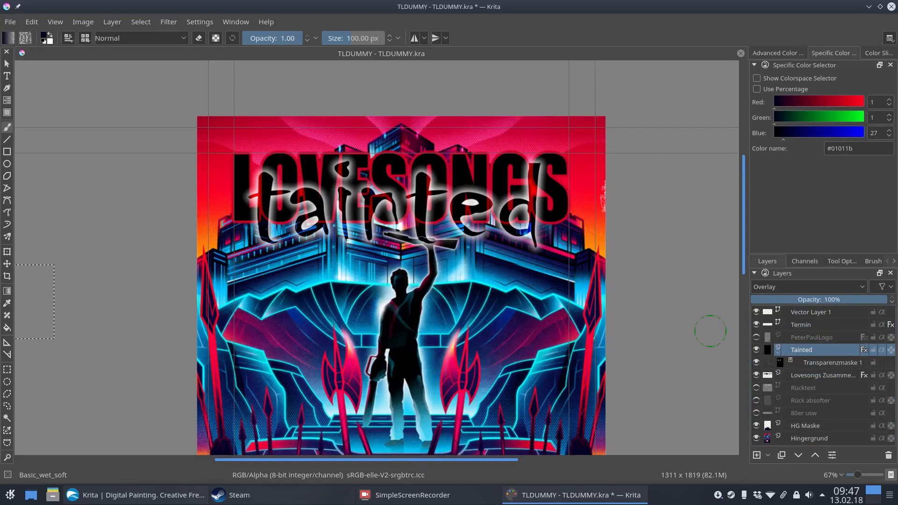
{"action": "left_click", "coordinate": [842, 286]}
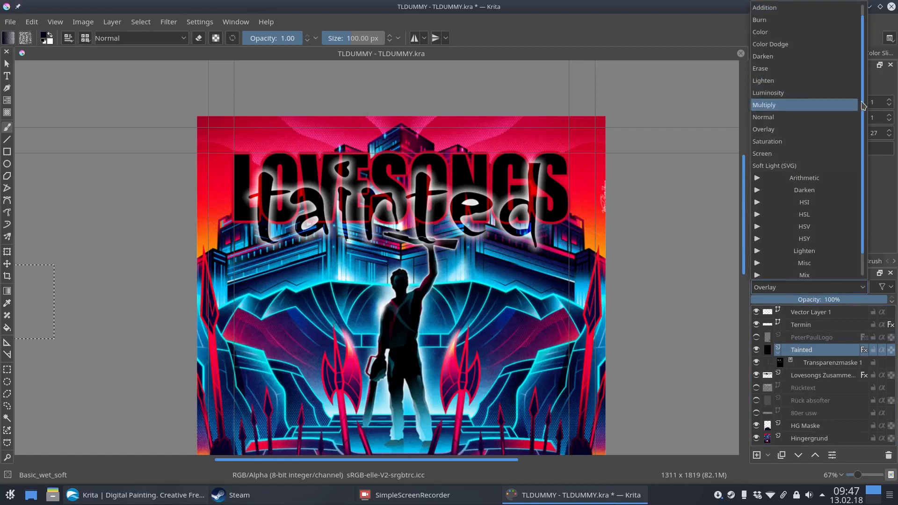
{"action": "scroll", "coordinate": [863, 105], "scroll_direction": "up", "scroll_amount": 1}
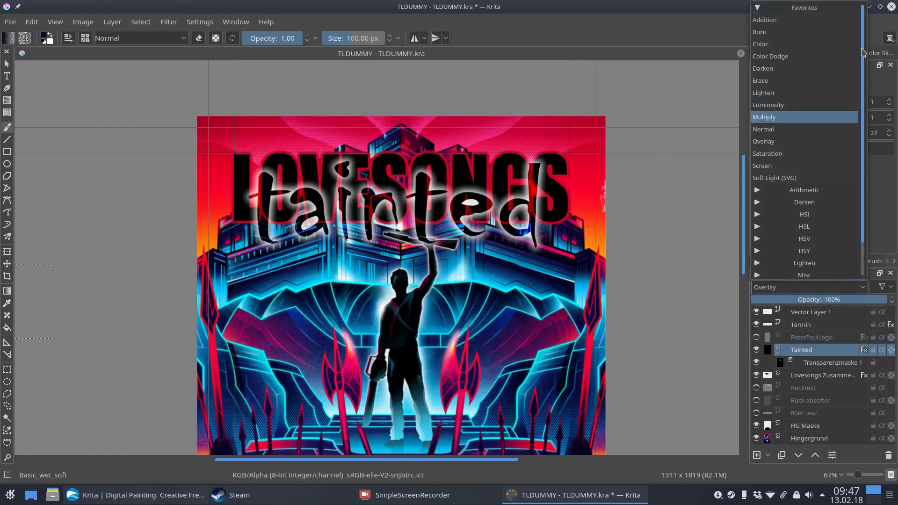
{"action": "left_click", "coordinate": [779, 133]}
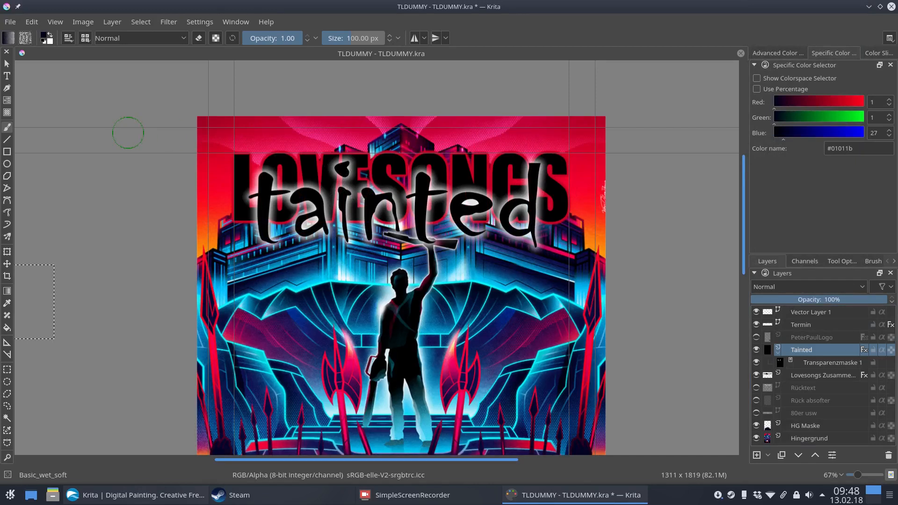
Choose the Basic_wet brush preset and set its size to 142.55 px
{"action": "right_click", "coordinate": [128, 133]}
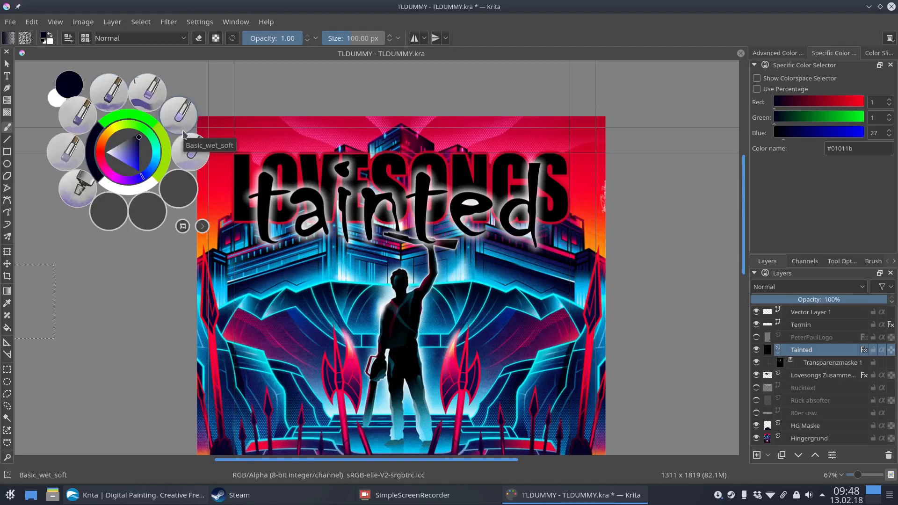
{"action": "left_click", "coordinate": [189, 149]}
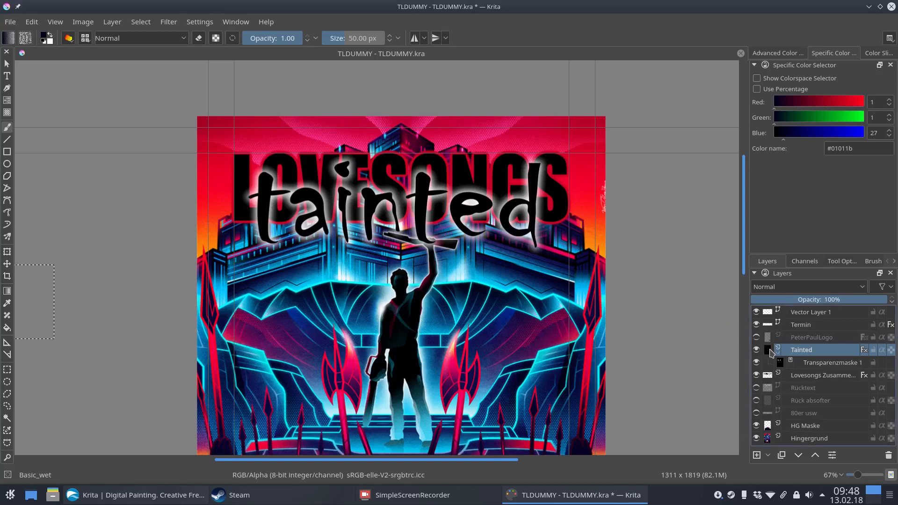
{"action": "mouse_move", "coordinate": [771, 354]}
{"action": "left_click_drag", "start_coordinate": [345, 37], "coordinate": [356, 41]}
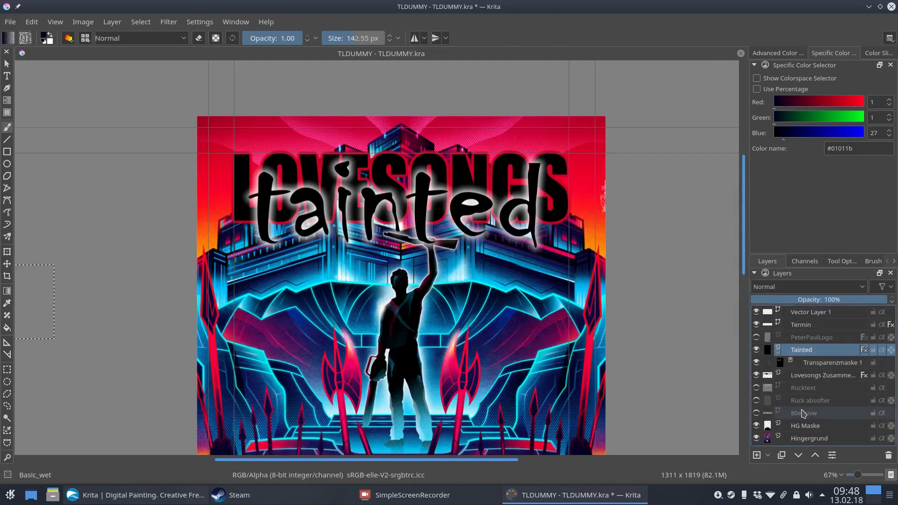
Hide the Hingergrund layer and set the foreground colour to the muted green #93b38f
{"action": "left_click", "coordinate": [757, 439]}
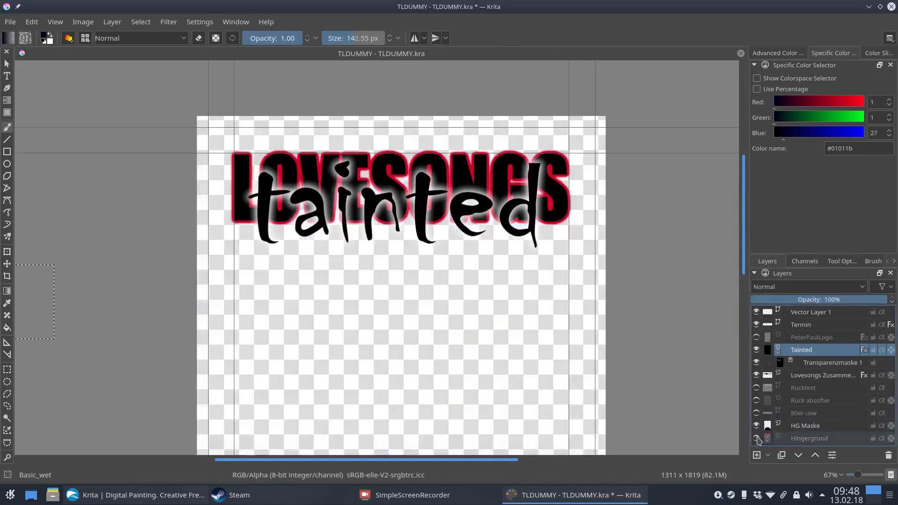
{"action": "left_click", "coordinate": [828, 103]}
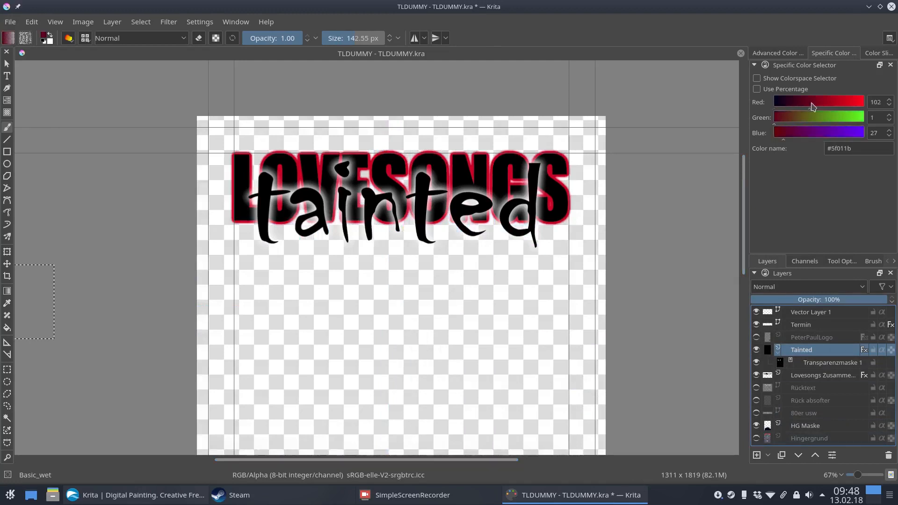
{"action": "left_click_drag", "start_coordinate": [791, 120], "coordinate": [826, 136]}
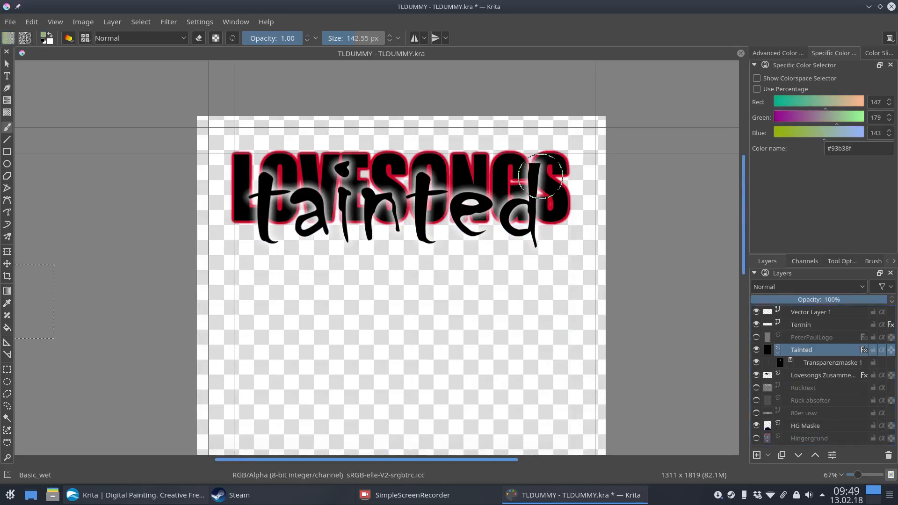
Select the Tainted layer's opaque area and clear its black fill
{"action": "left_click", "coordinate": [766, 355], "text": "ctrl"}
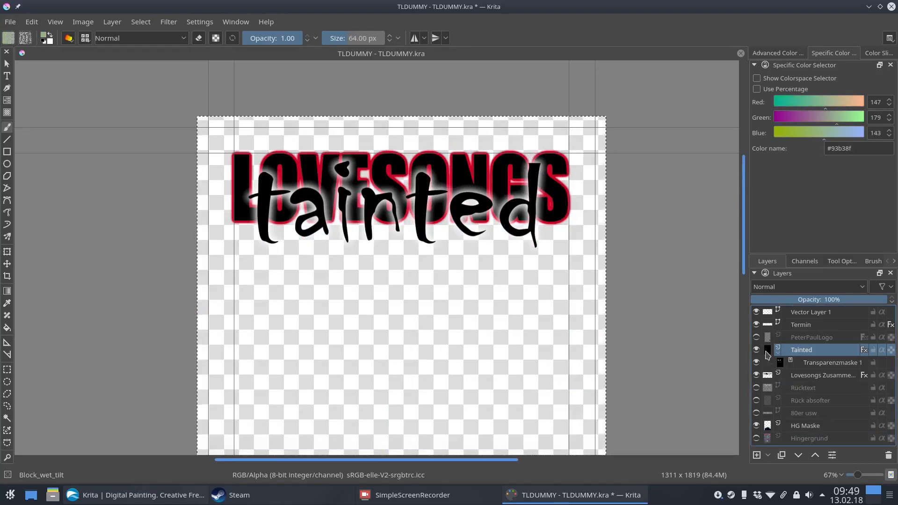
{"action": "key", "text": "shift+BackSpace"}
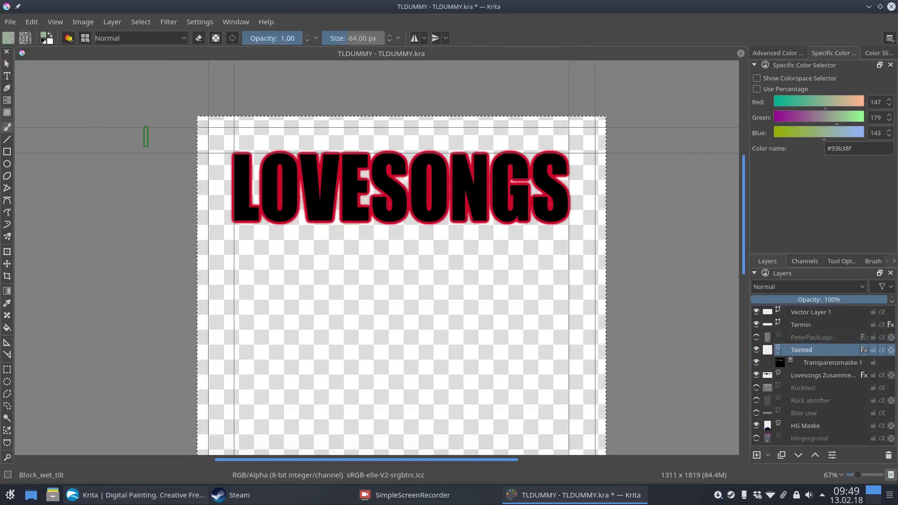
Choose the Basic_wet_soft brush preset at 100 px and paint muted green through the mask across most of the tainted lettering
{"action": "right_click", "coordinate": [146, 140]}
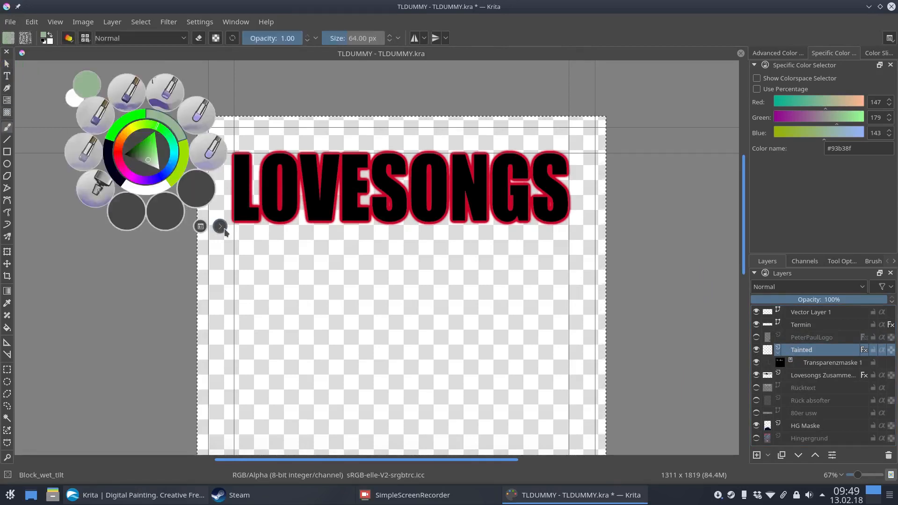
{"action": "left_click", "coordinate": [221, 228]}
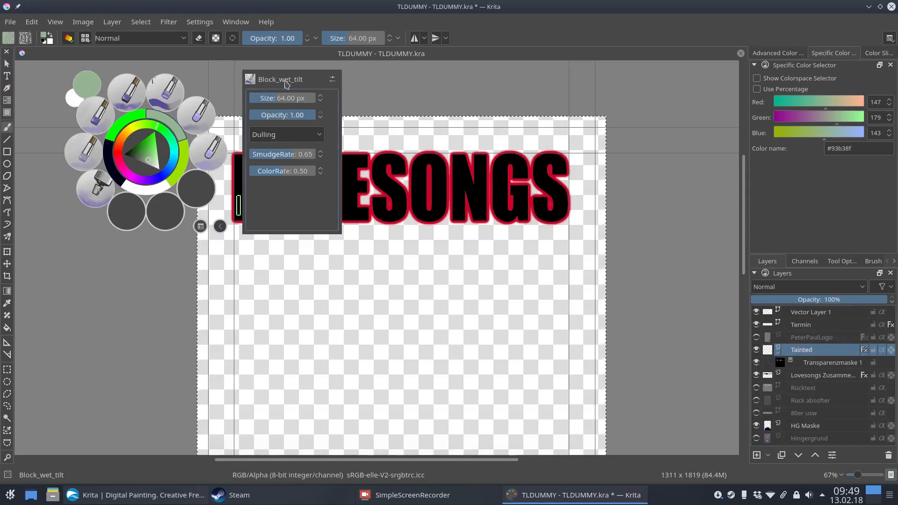
{"action": "left_click", "coordinate": [201, 113]}
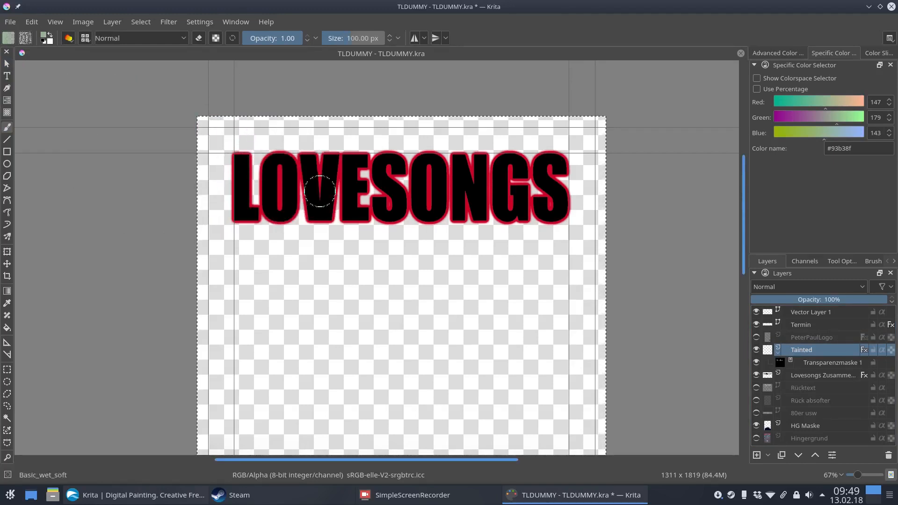
{"action": "mouse_move", "coordinate": [236, 204]}
{"action": "left_mouse_down"}
{"action": "mouse_move", "coordinate": [394, 208]}
{"action": "mouse_move", "coordinate": [395, 184]}
{"action": "mouse_move", "coordinate": [286, 195]}
{"action": "mouse_move", "coordinate": [467, 205]}
{"action": "mouse_move", "coordinate": [380, 182]}
{"action": "mouse_move", "coordinate": [291, 176]}
{"action": "mouse_move", "coordinate": [251, 193]}
{"action": "mouse_move", "coordinate": [287, 189]}
{"action": "mouse_move", "coordinate": [260, 188]}
{"action": "mouse_move", "coordinate": [261, 210]}
{"action": "mouse_move", "coordinate": [277, 194]}
{"action": "mouse_move", "coordinate": [273, 215]}
{"action": "left_mouse_up"}
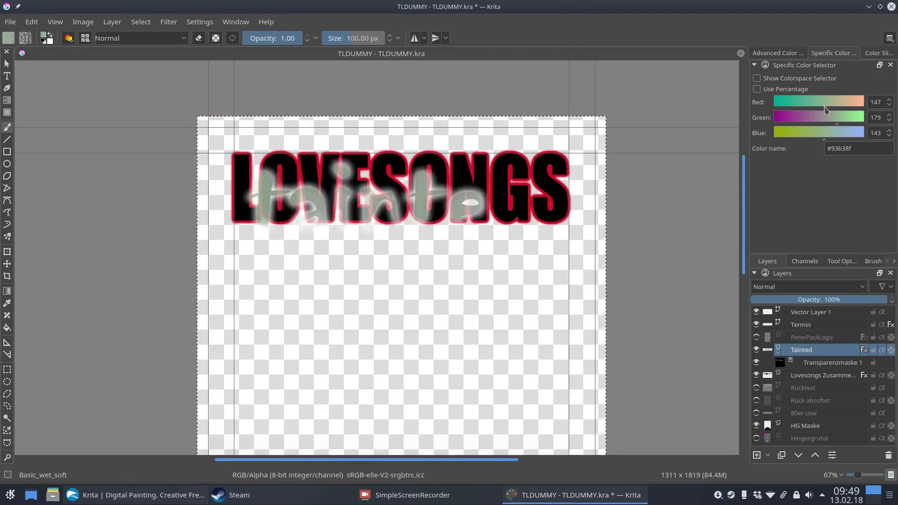
Paint over the tainted lettering with pink #e81e8f, and colour the letters' lower ends with green #03d58f
{"action": "mouse_move", "coordinate": [815, 122]}
{"action": "left_mouse_down"}
{"action": "mouse_move", "coordinate": [788, 124]}
{"action": "mouse_move", "coordinate": [856, 109]}
{"action": "left_mouse_up"}
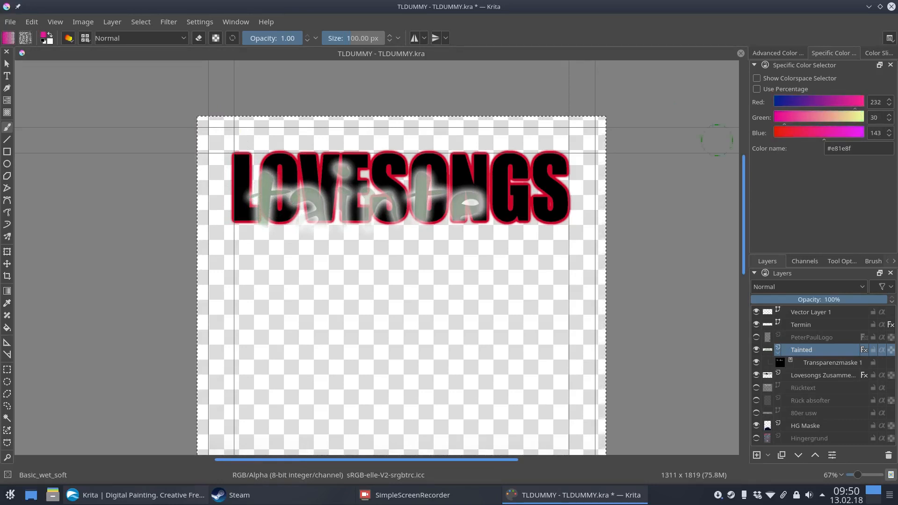
{"action": "mouse_move", "coordinate": [346, 232]}
{"action": "left_mouse_down"}
{"action": "mouse_move", "coordinate": [291, 224]}
{"action": "mouse_move", "coordinate": [467, 209]}
{"action": "mouse_move", "coordinate": [323, 229]}
{"action": "mouse_move", "coordinate": [471, 216]}
{"action": "mouse_move", "coordinate": [513, 201]}
{"action": "mouse_move", "coordinate": [497, 193]}
{"action": "mouse_move", "coordinate": [544, 198]}
{"action": "mouse_move", "coordinate": [537, 176]}
{"action": "mouse_move", "coordinate": [545, 182]}
{"action": "mouse_move", "coordinate": [550, 169]}
{"action": "mouse_move", "coordinate": [534, 181]}
{"action": "left_mouse_up"}
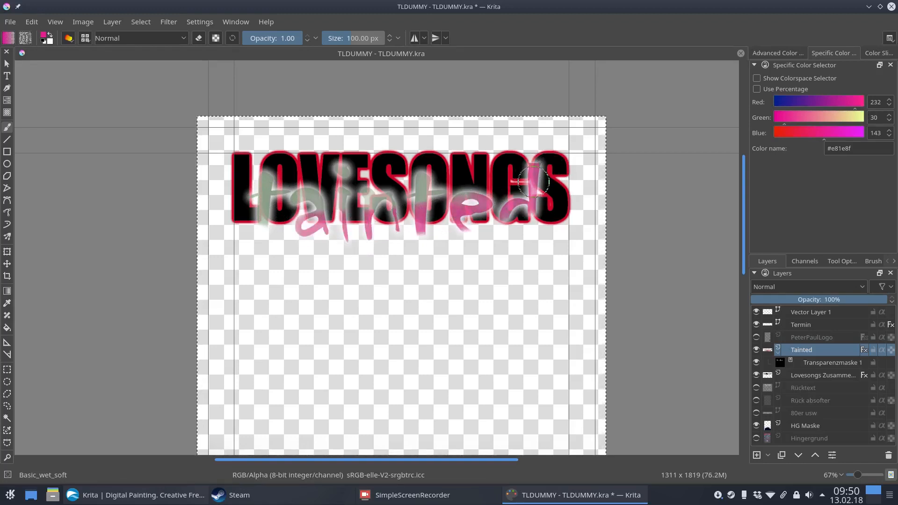
{"action": "mouse_move", "coordinate": [818, 117]}
{"action": "left_mouse_down"}
{"action": "mouse_move", "coordinate": [849, 123]}
{"action": "mouse_move", "coordinate": [774, 108]}
{"action": "left_mouse_up"}
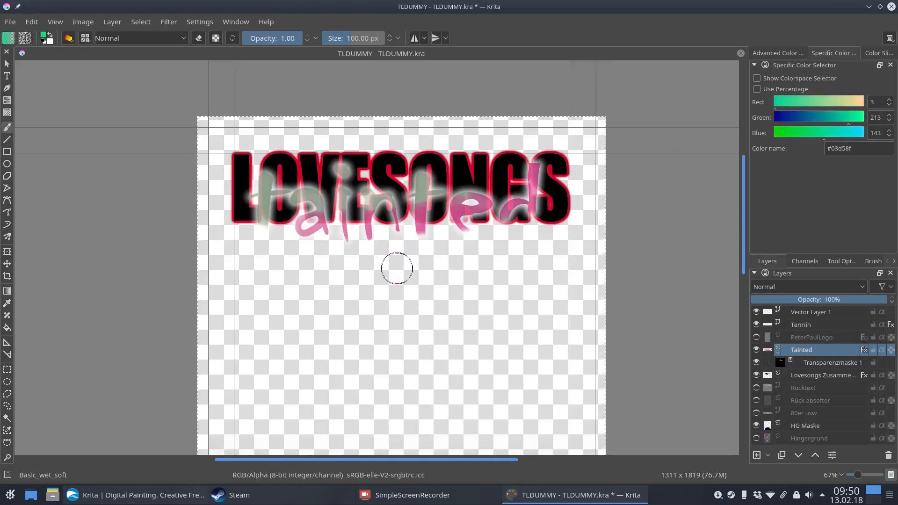
{"action": "mouse_move", "coordinate": [363, 234]}
{"action": "left_mouse_down"}
{"action": "mouse_move", "coordinate": [551, 227]}
{"action": "mouse_move", "coordinate": [529, 246]}
{"action": "mouse_move", "coordinate": [543, 255]}
{"action": "mouse_move", "coordinate": [516, 235]}
{"action": "mouse_move", "coordinate": [276, 239]}
{"action": "mouse_move", "coordinate": [247, 229]}
{"action": "mouse_move", "coordinate": [259, 219]}
{"action": "mouse_move", "coordinate": [263, 248]}
{"action": "mouse_move", "coordinate": [274, 239]}
{"action": "mouse_move", "coordinate": [274, 248]}
{"action": "mouse_move", "coordinate": [310, 251]}
{"action": "mouse_move", "coordinate": [538, 248]}
{"action": "left_mouse_up"}
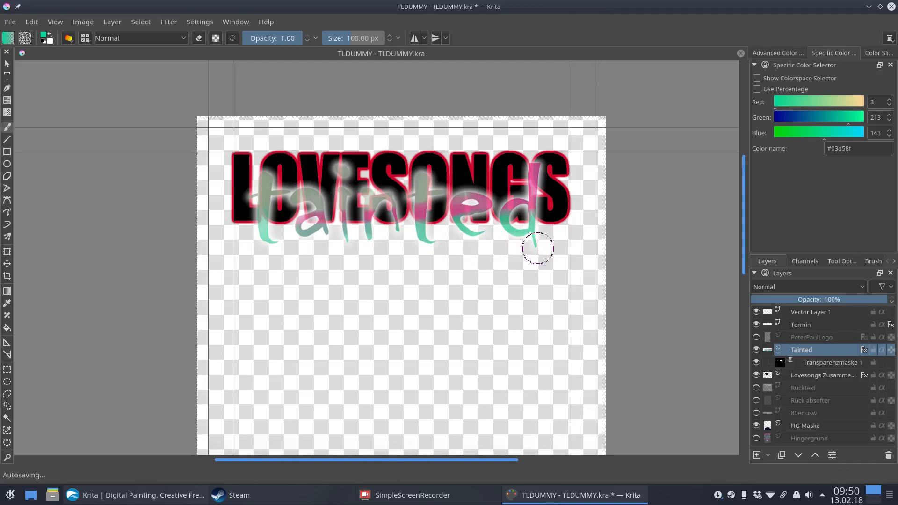
Compare the painted Tainted layer with its effects off and on, leaving them enabled, and review its layer commands and transparency mask preview
{"action": "left_click", "coordinate": [867, 350]}
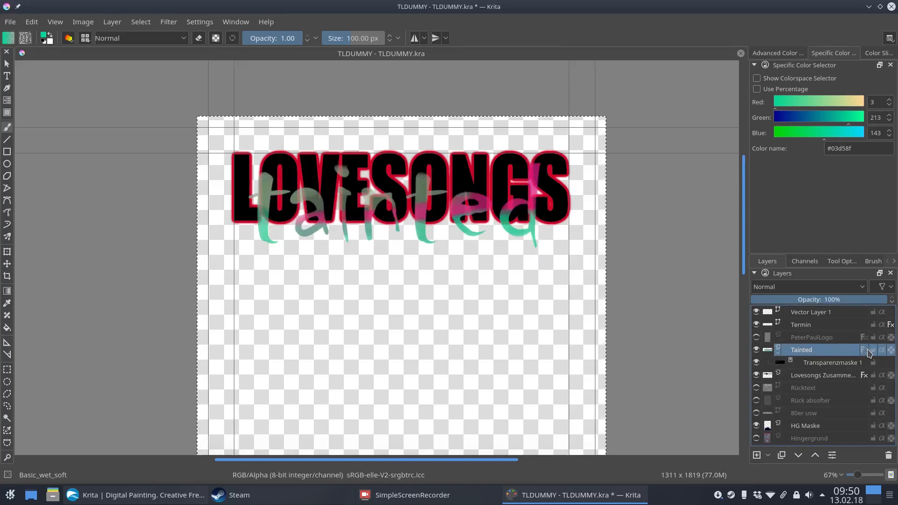
{"action": "left_click", "coordinate": [866, 350]}
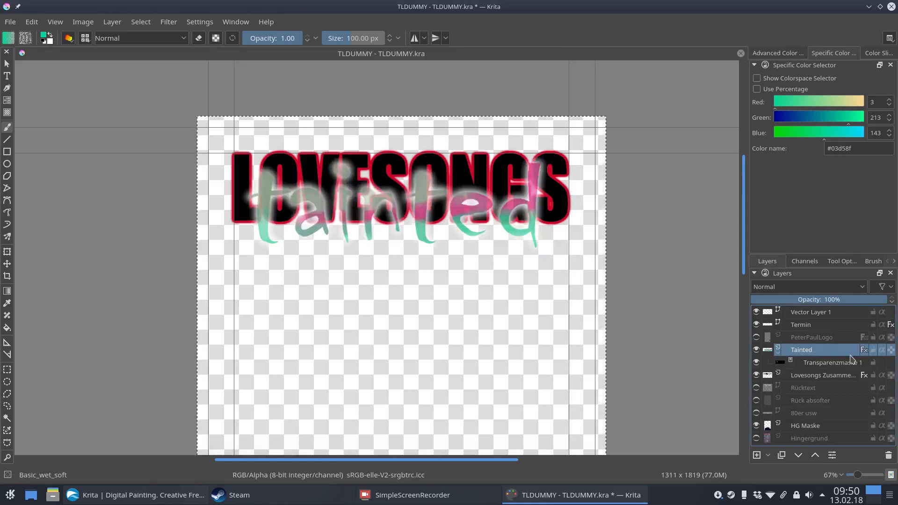
{"action": "right_click", "coordinate": [864, 354]}
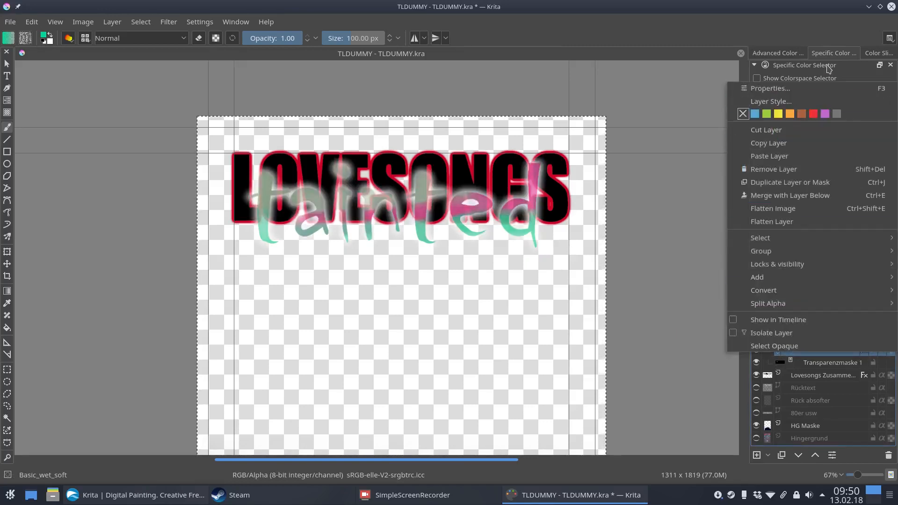
{"action": "left_click", "coordinate": [647, 88]}
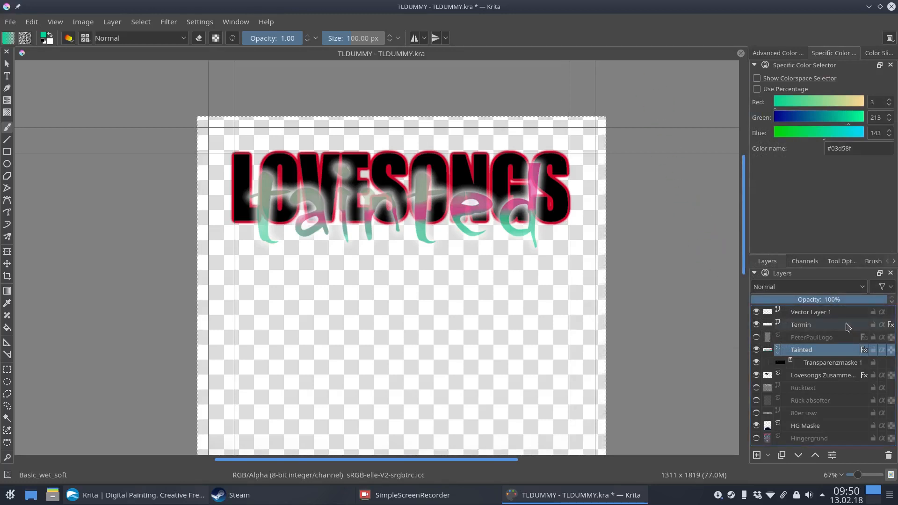
{"action": "mouse_move", "coordinate": [866, 356]}
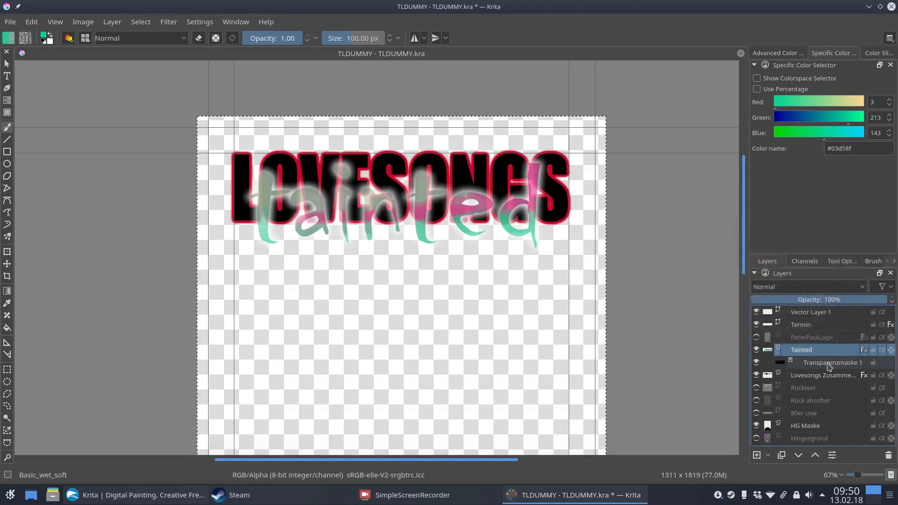
{"action": "mouse_move", "coordinate": [830, 366]}
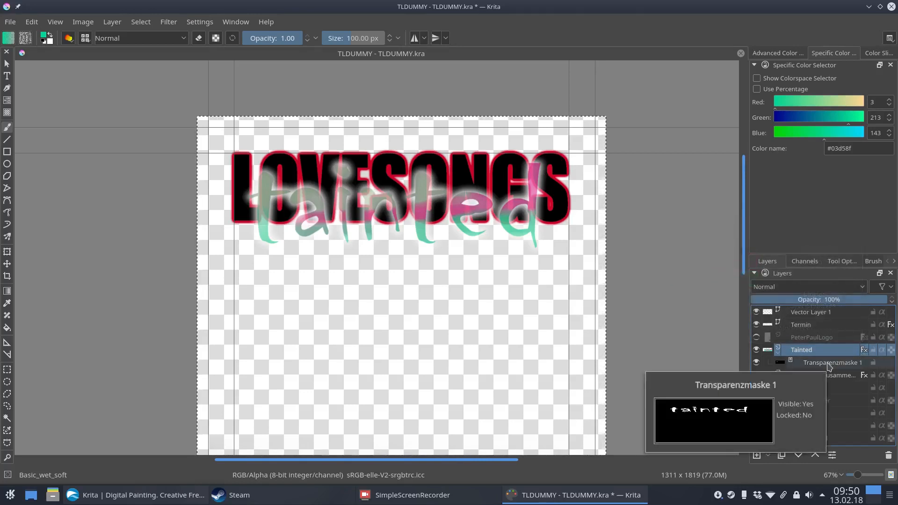
Close the TLDUMMY document and discard its changes
{"action": "scroll", "coordinate": [683, 250], "scroll_direction": "down", "scroll_amount": 2}
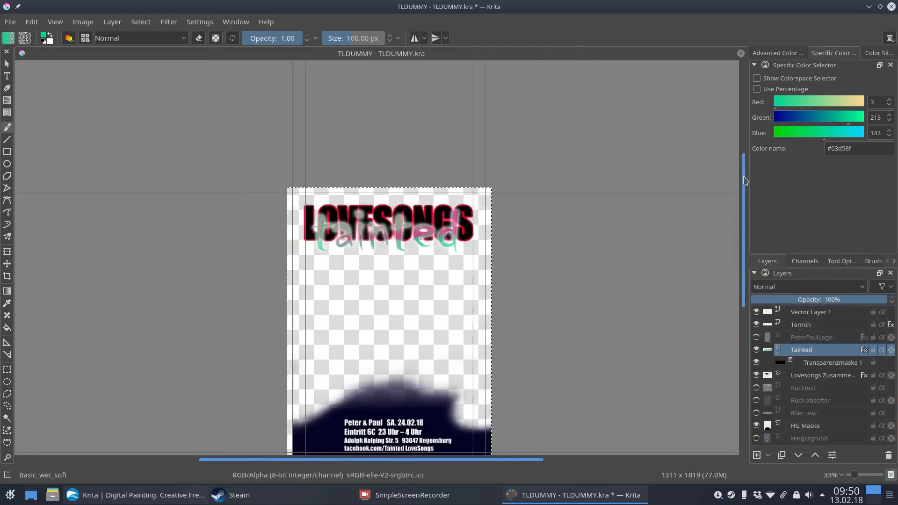
{"action": "scroll", "coordinate": [461, 108], "scroll_direction": "down", "scroll_amount": 1}
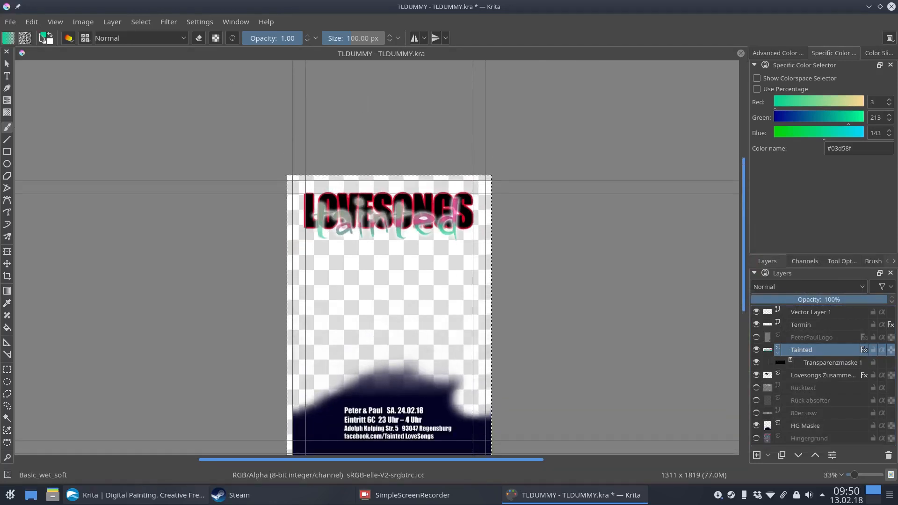
{"action": "left_click", "coordinate": [10, 21]}
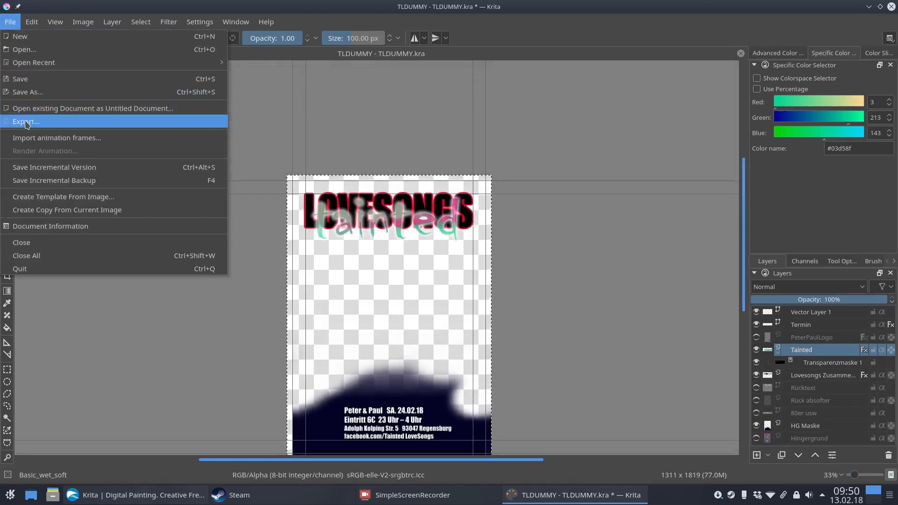
{"action": "left_click", "coordinate": [186, 11]}
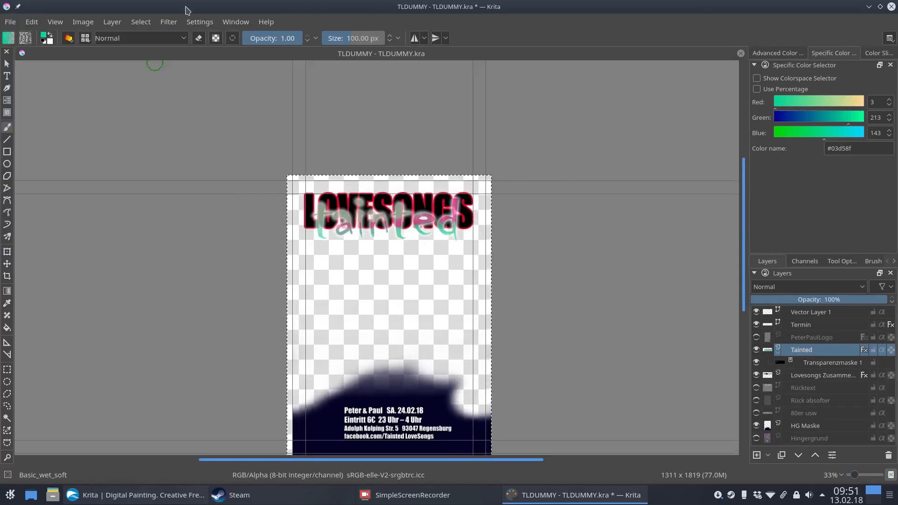
{"action": "left_click", "coordinate": [11, 22]}
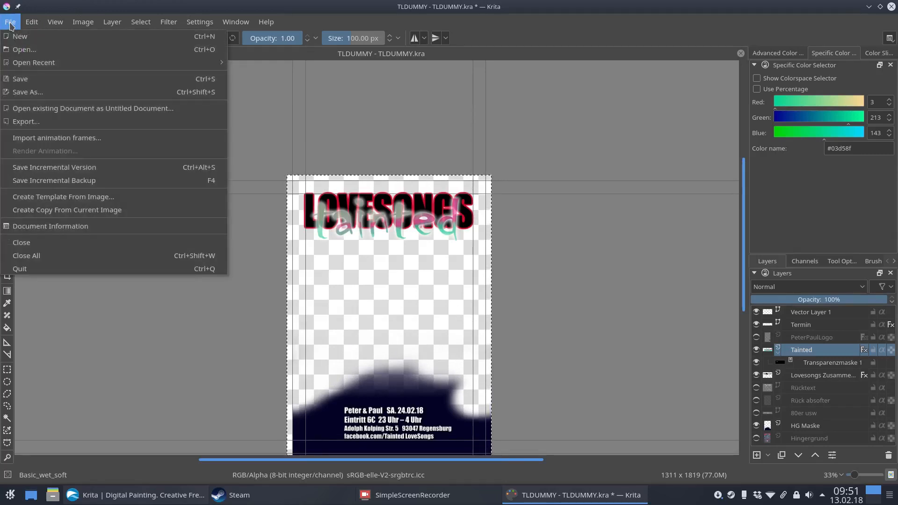
{"action": "left_click", "coordinate": [54, 249]}
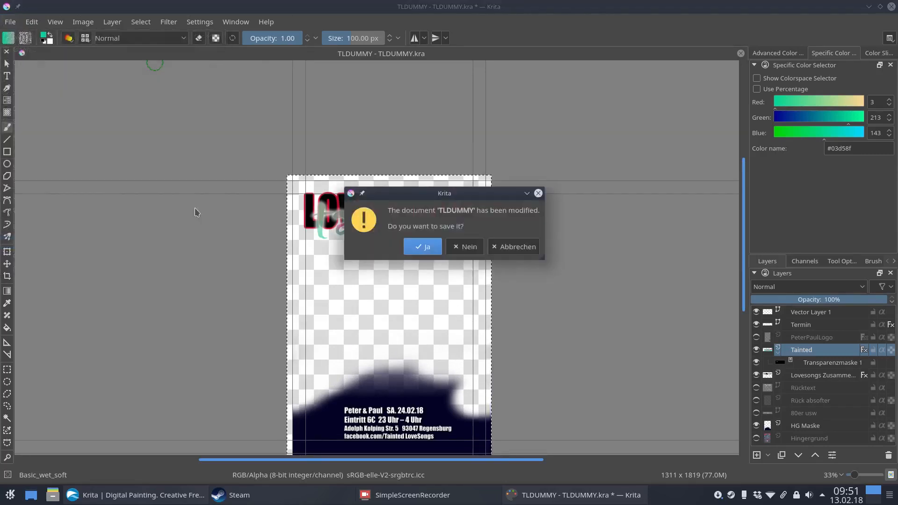
{"action": "left_click", "coordinate": [459, 248]}
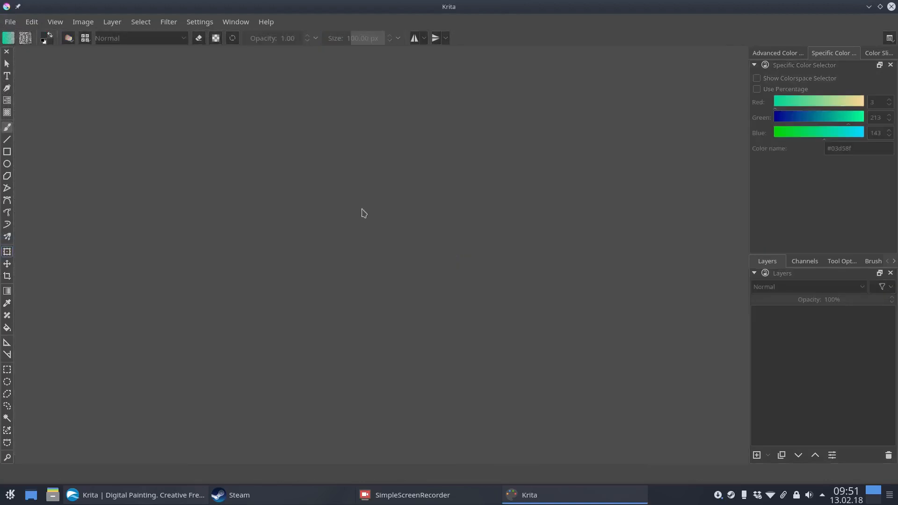
Reopen TLDUMMY.kra from the recently used files
{"action": "left_click", "coordinate": [10, 22]}
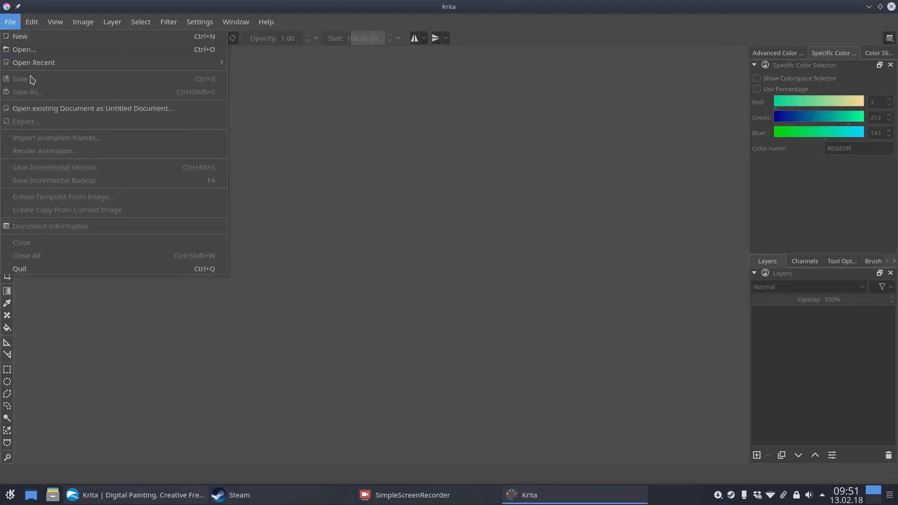
{"action": "mouse_move", "coordinate": [56, 65]}
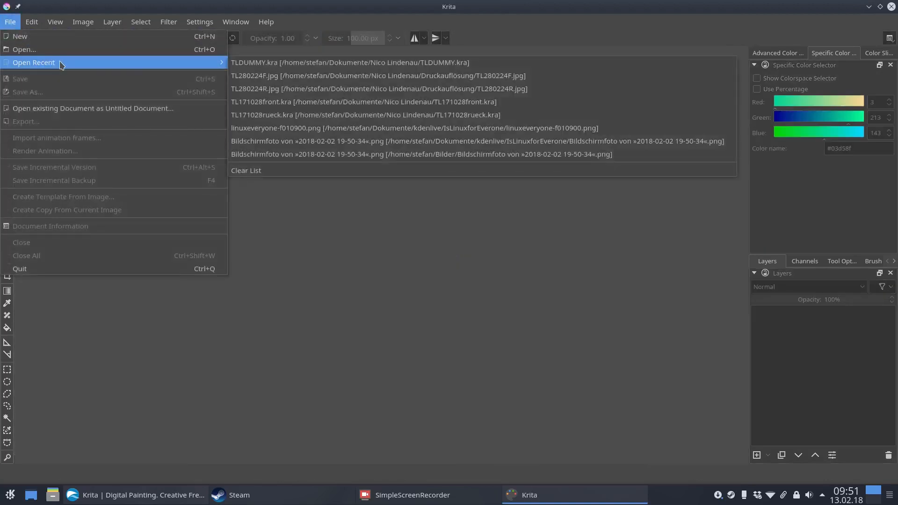
{"action": "left_click", "coordinate": [240, 64]}
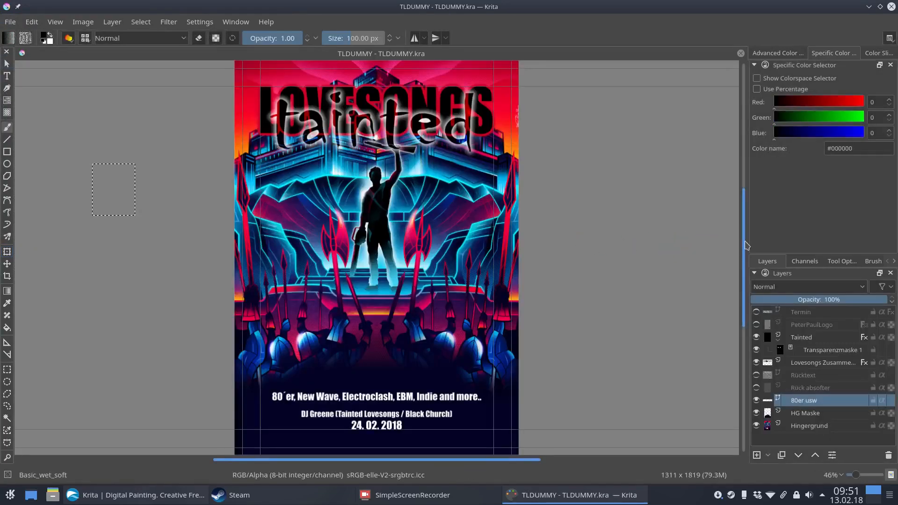
Preview the poster's back side by hiding the 80er usw layer and showing the Rück absofter and Rücktext layers
{"action": "mouse_move", "coordinate": [745, 241]}
{"action": "left_mouse_down"}
{"action": "mouse_move", "coordinate": [745, 229]}
{"action": "mouse_move", "coordinate": [745, 242]}
{"action": "left_mouse_up"}
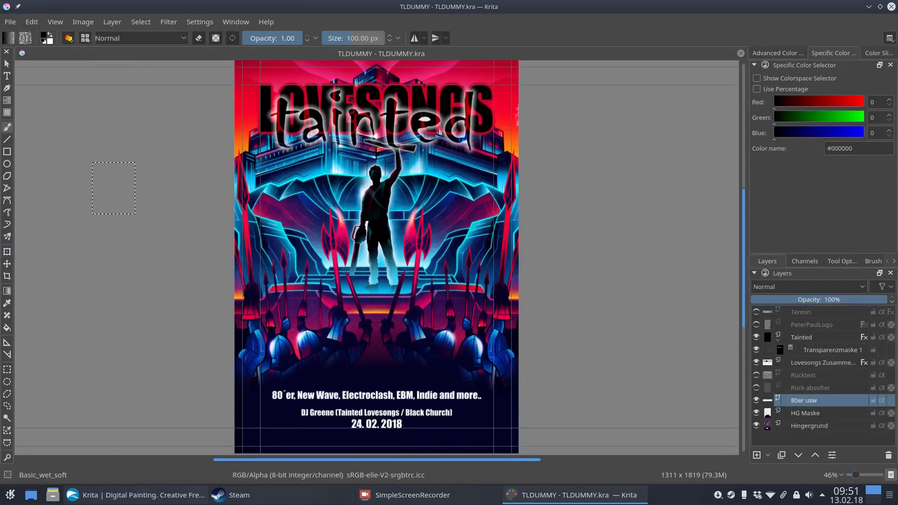
{"action": "key", "text": "ctrl+plus"}
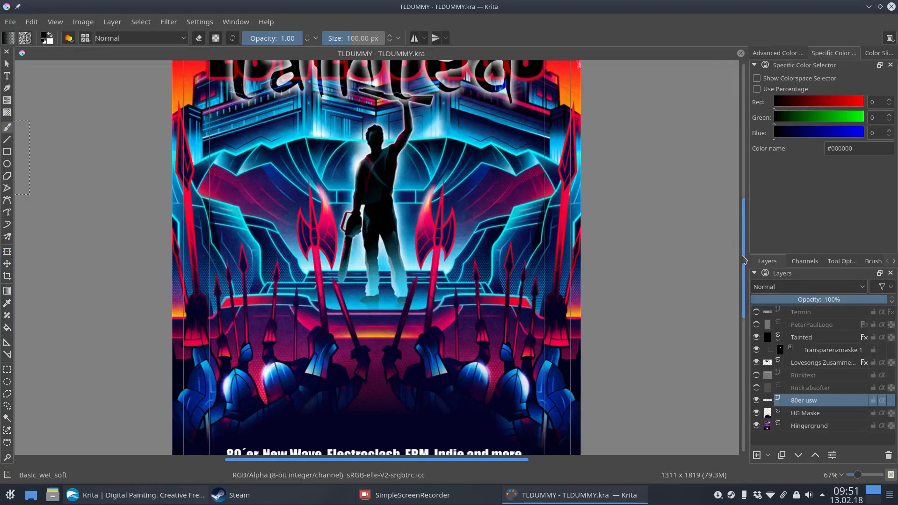
{"action": "left_click_drag", "start_coordinate": [744, 258], "coordinate": [744, 285]}
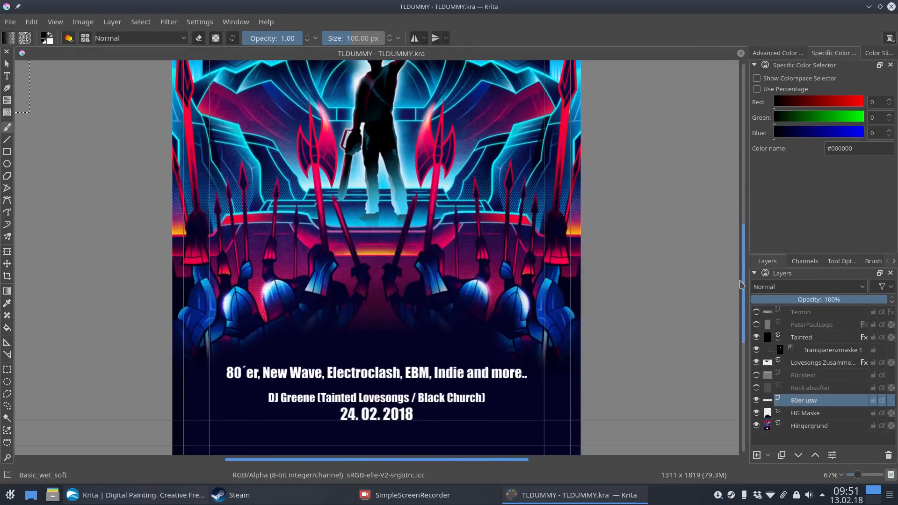
{"action": "left_click", "coordinate": [757, 401]}
{"action": "left_click", "coordinate": [756, 388]}
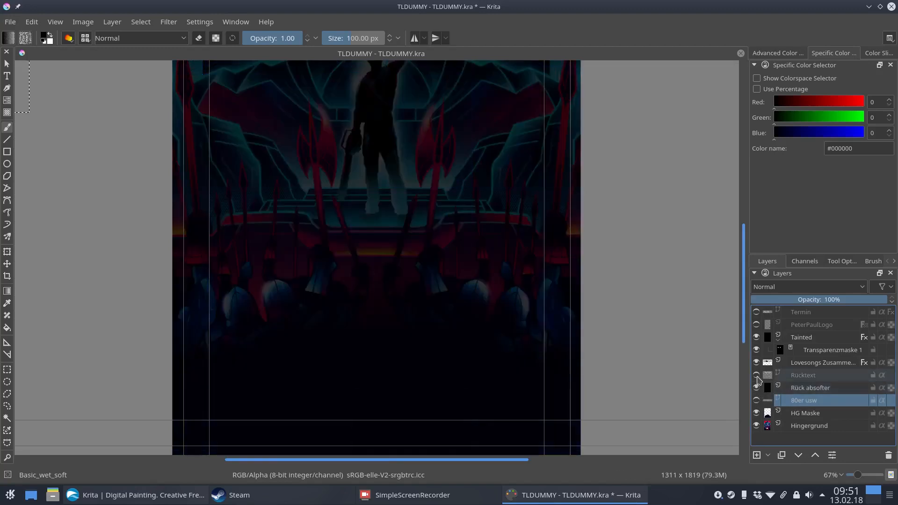
{"action": "left_click", "coordinate": [757, 376]}
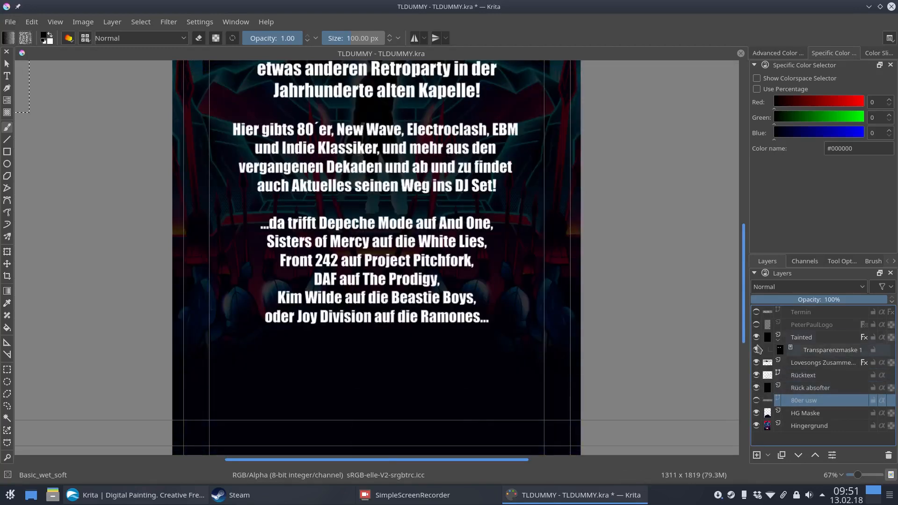
{"action": "key", "text": "minus"}
{"action": "key", "text": "minus"}
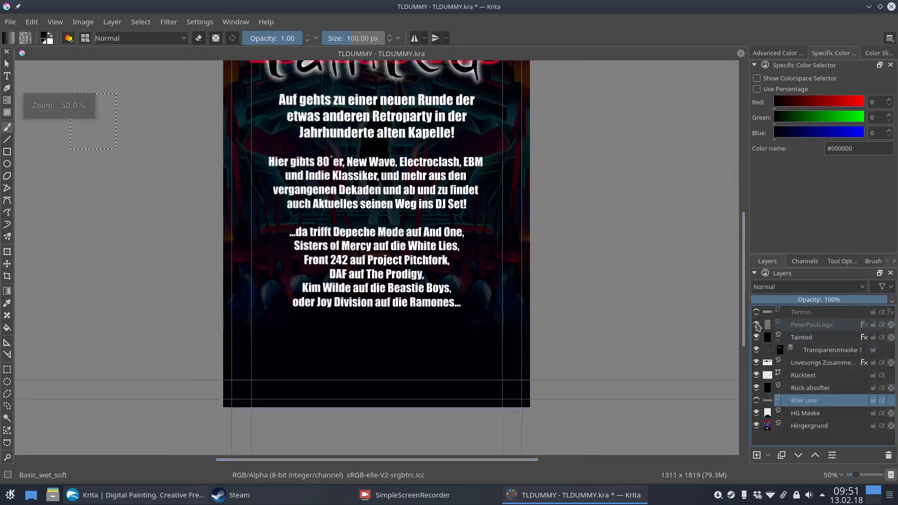
{"action": "left_click", "coordinate": [757, 401]}
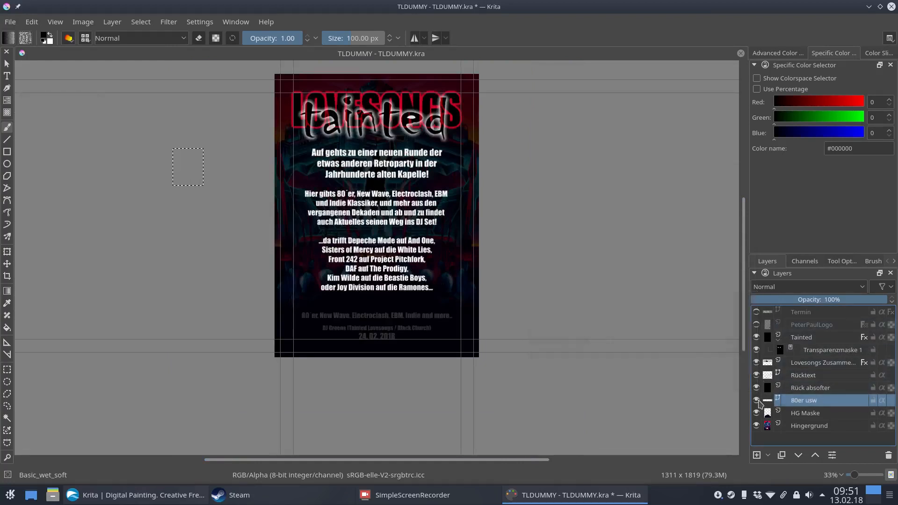
{"action": "left_click", "coordinate": [757, 401]}
Restore the poster's front side by hiding Rück absofter and Rücktext and showing the Lovesongs and 80er usw layers
{"action": "left_click", "coordinate": [757, 388]}
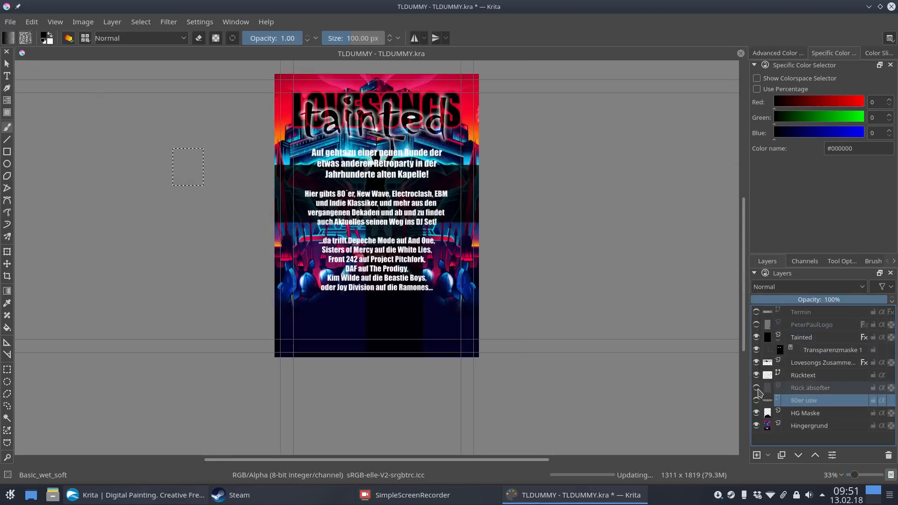
{"action": "left_click", "coordinate": [757, 375]}
{"action": "left_click", "coordinate": [756, 363]}
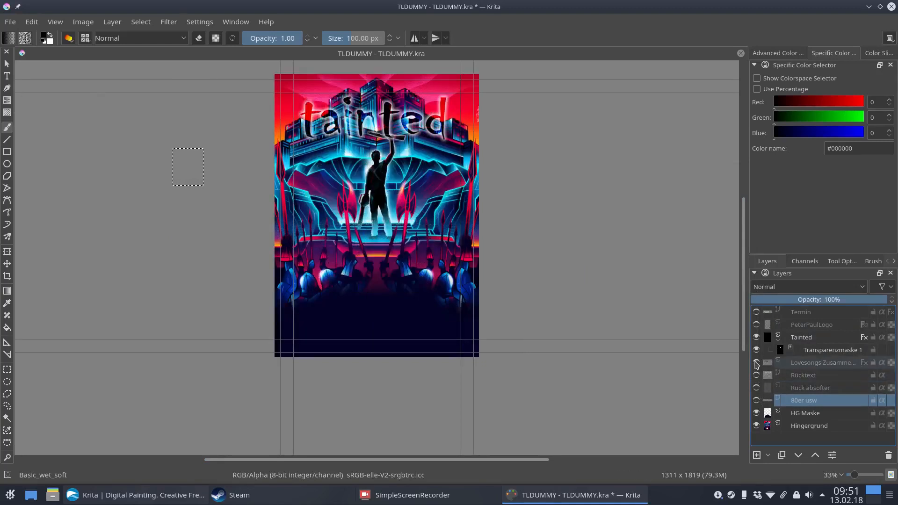
{"action": "left_click", "coordinate": [757, 362]}
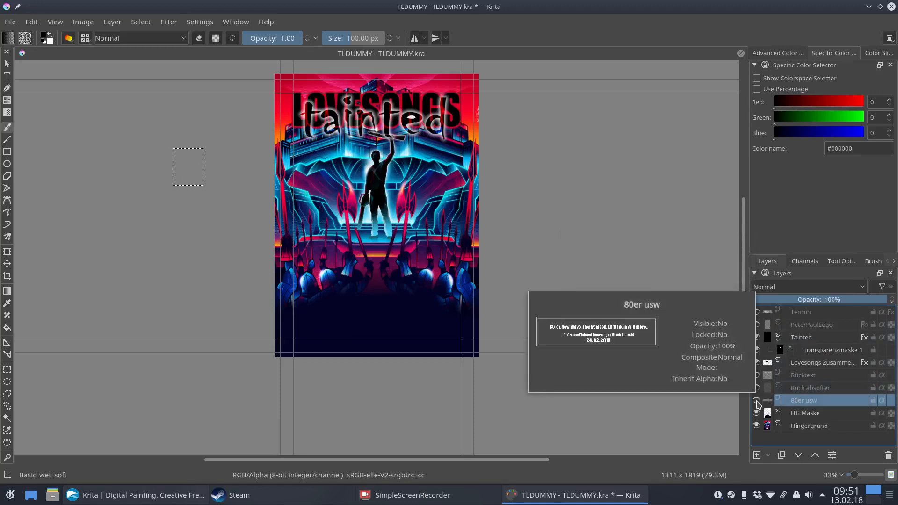
{"action": "left_click", "coordinate": [757, 401]}
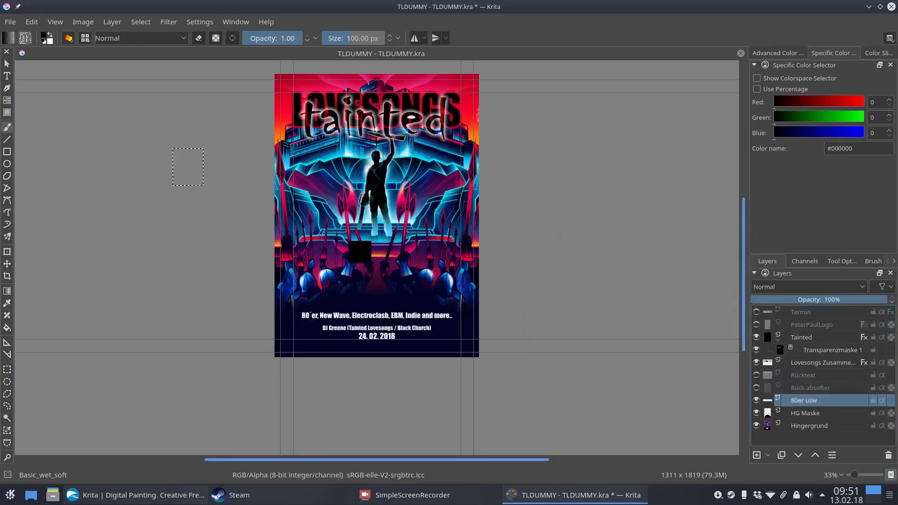
Flatten the image into a single layer, accepting the loss of the hidden layers
{"action": "key", "text": "plus"}
{"action": "key", "text": "plus"}
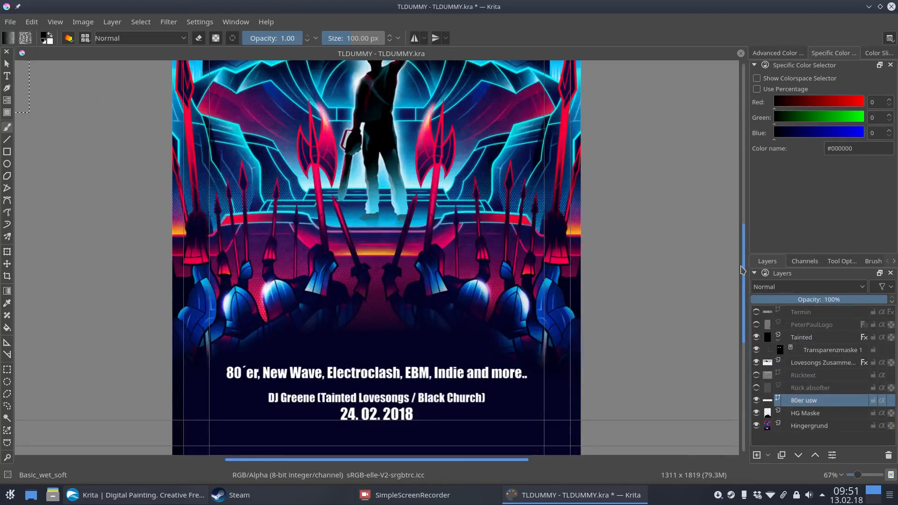
{"action": "left_click_drag", "start_coordinate": [744, 266], "coordinate": [744, 225]}
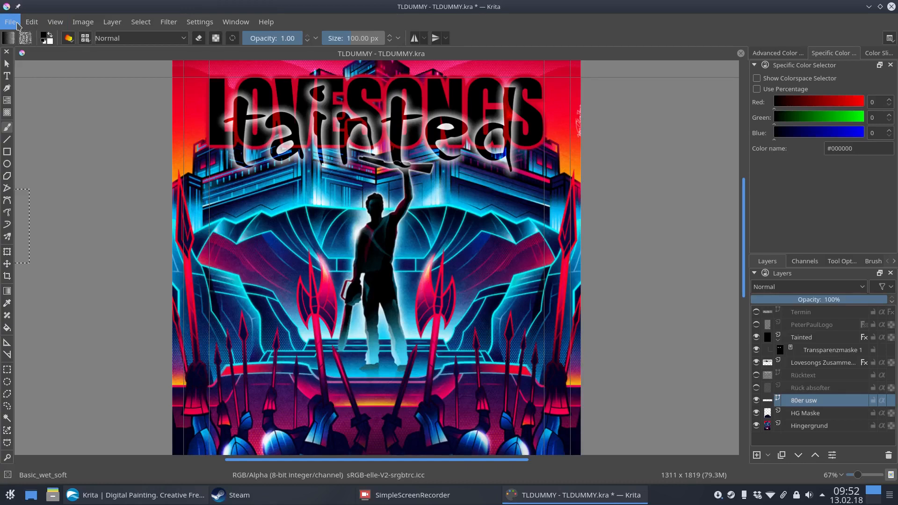
{"action": "left_click", "coordinate": [112, 24]}
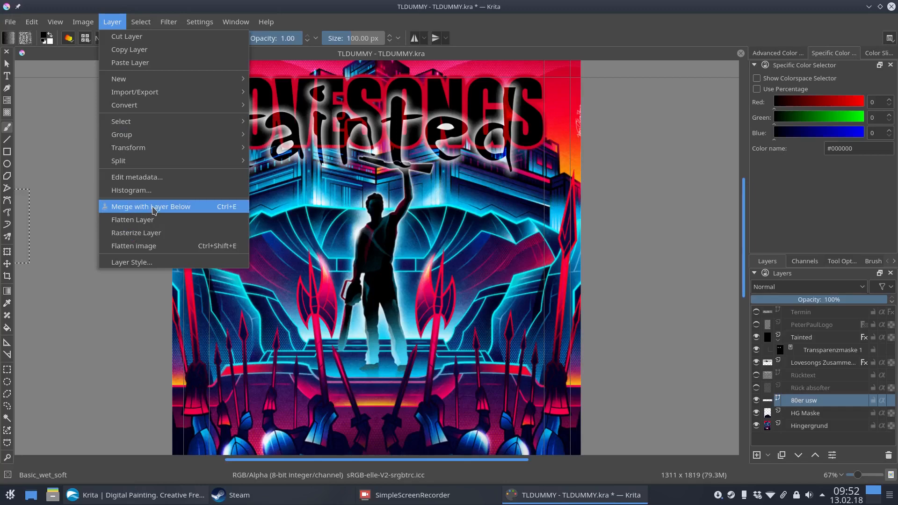
{"action": "left_click", "coordinate": [152, 246]}
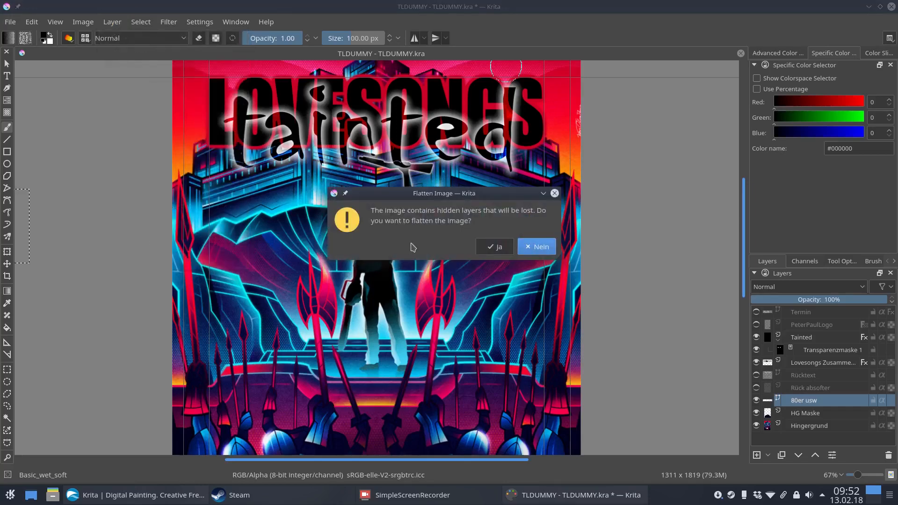
{"action": "left_click", "coordinate": [494, 248]}
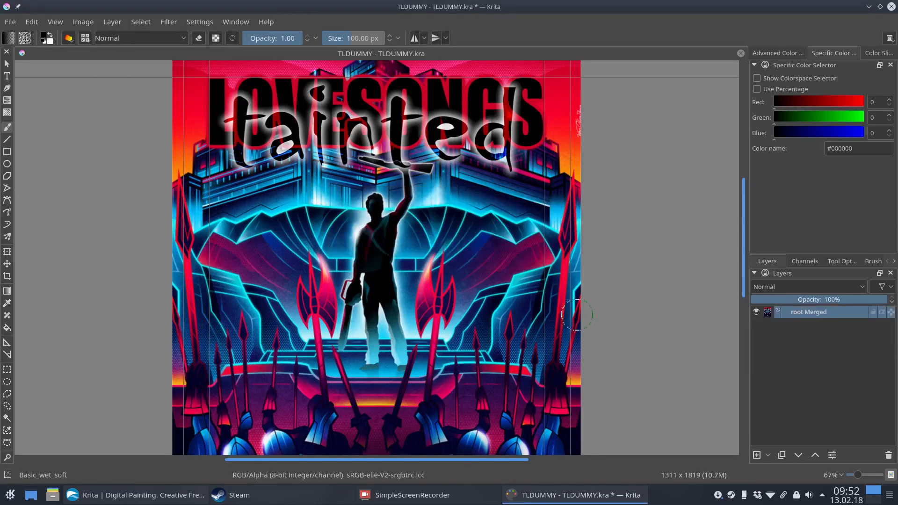
Set up a colour space conversion of the flattened poster with CMYK/Alpha as the model
{"action": "key", "text": "minus"}
{"action": "key", "text": "minus"}
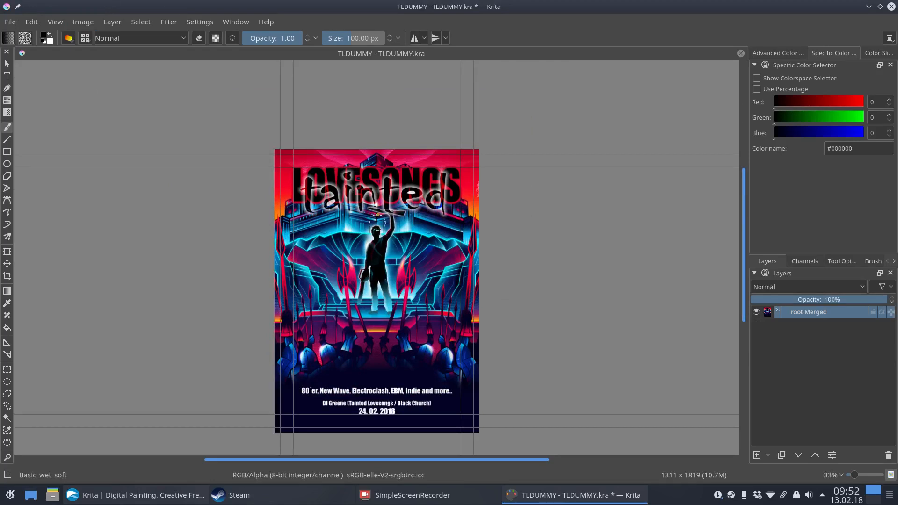
{"action": "key", "text": "plus"}
{"action": "key", "text": "plus"}
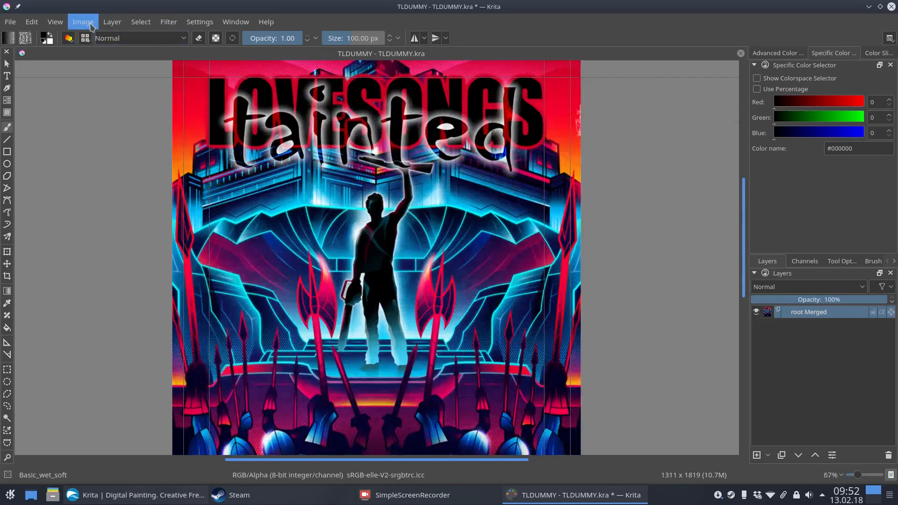
{"action": "left_click", "coordinate": [83, 22]}
{"action": "left_click", "coordinate": [94, 62]}
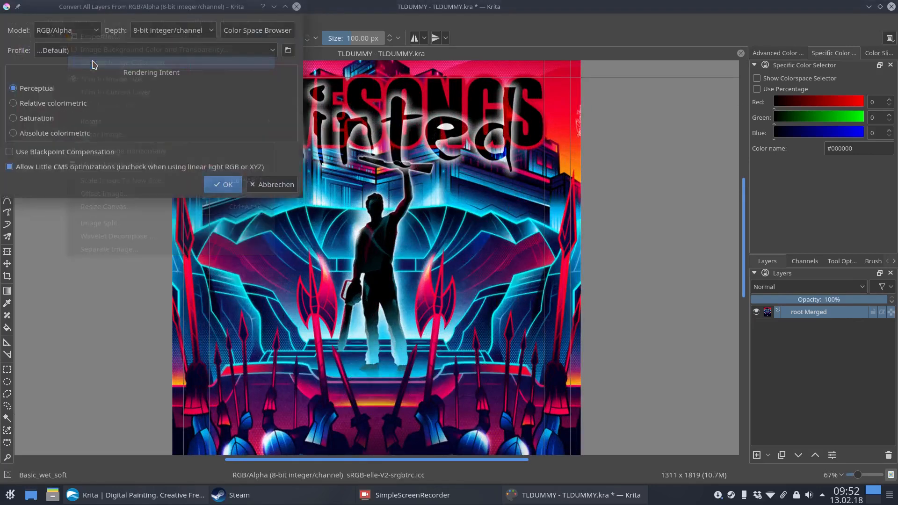
{"action": "left_click_drag", "start_coordinate": [90, 16], "coordinate": [198, 82]}
{"action": "left_click", "coordinate": [203, 96]}
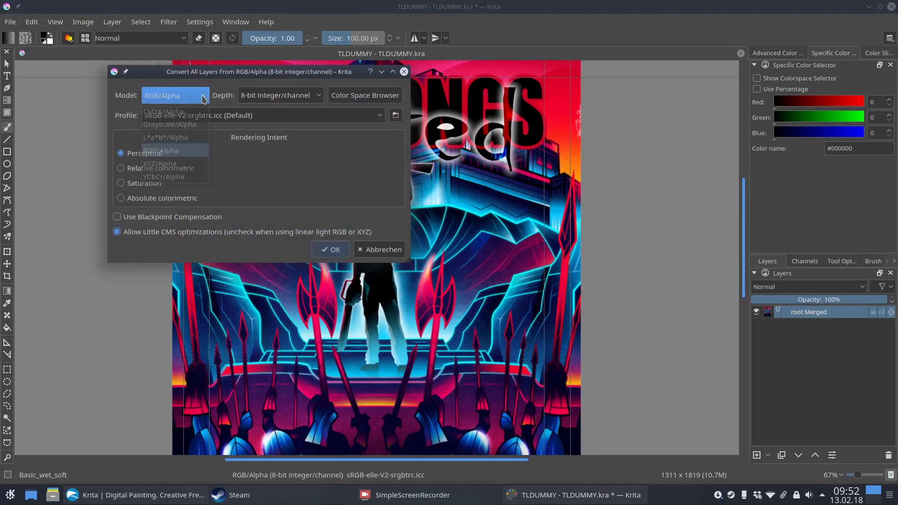
{"action": "left_click", "coordinate": [173, 111]}
Choose the ISO Coated v2 300% (ECI) profile for the conversion and enable blackpoint compensation
{"action": "left_click", "coordinate": [381, 119]}
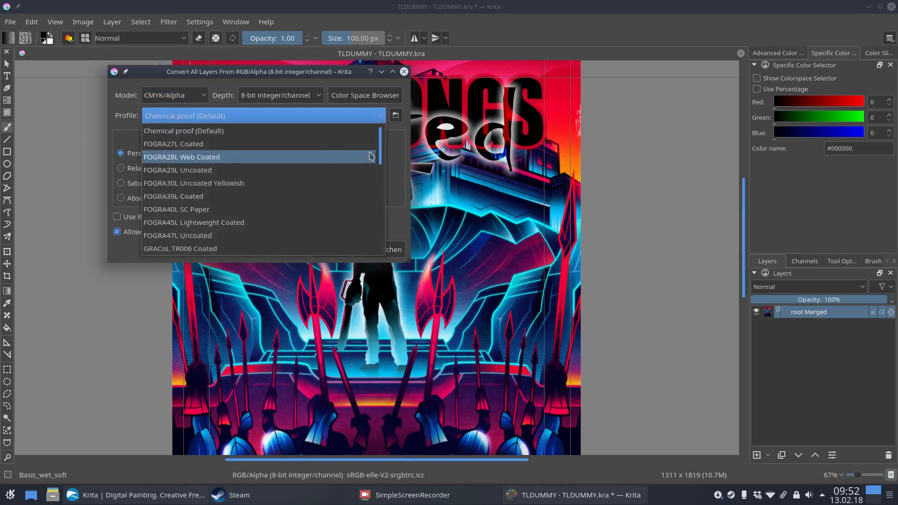
{"action": "left_click_drag", "start_coordinate": [380, 156], "coordinate": [378, 189]}
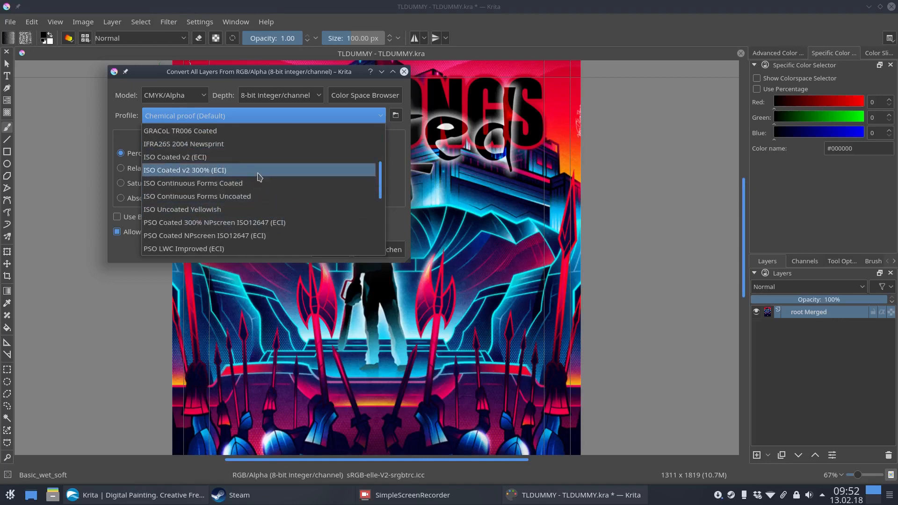
{"action": "left_click", "coordinate": [203, 172]}
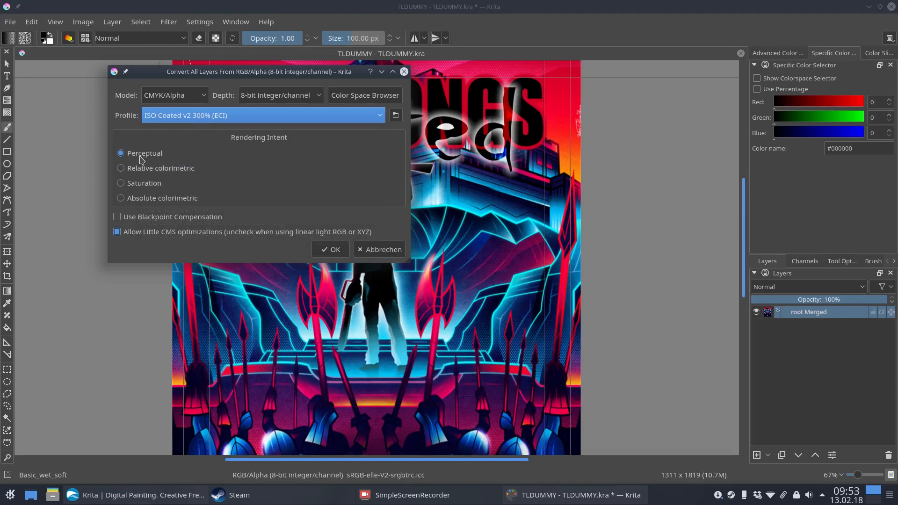
{"action": "left_click_drag", "start_coordinate": [156, 75], "coordinate": [108, 60]}
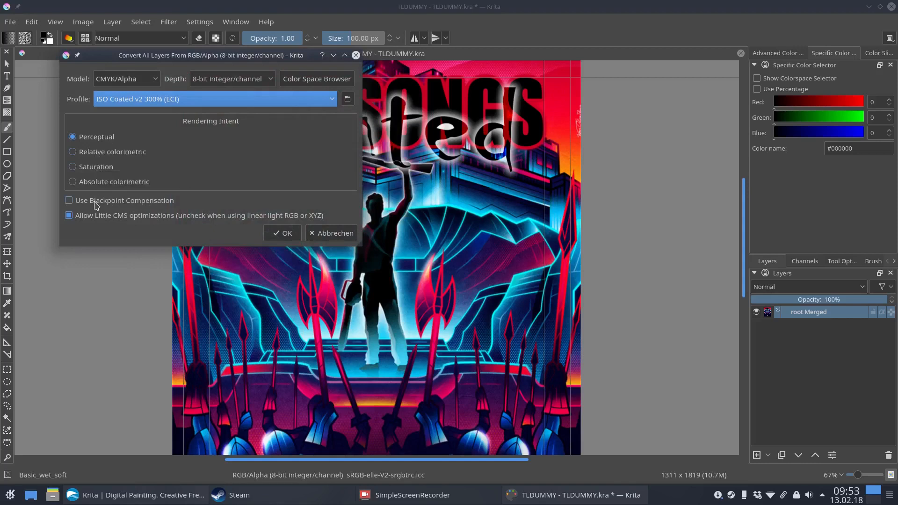
{"action": "left_click", "coordinate": [70, 201]}
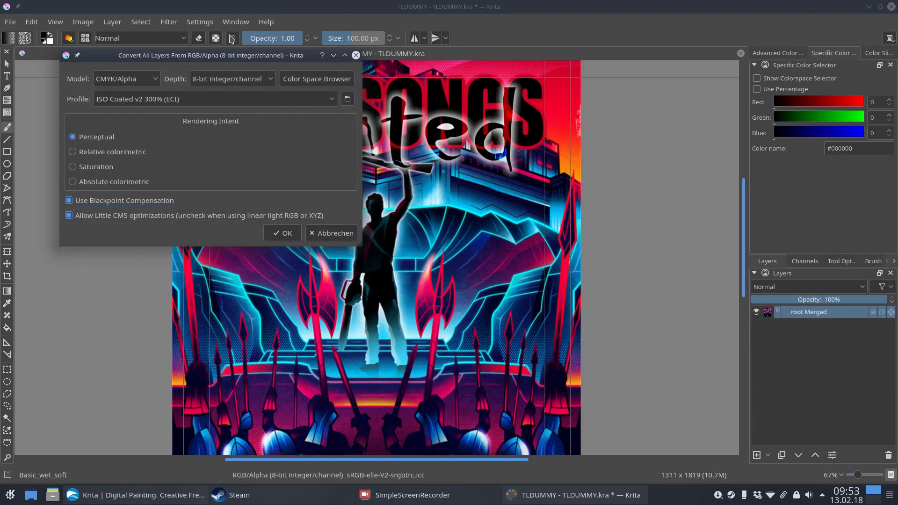
Apply the configured CMYK colour space conversion to the flattened poster
{"action": "left_click_drag", "start_coordinate": [225, 60], "coordinate": [190, 75]}
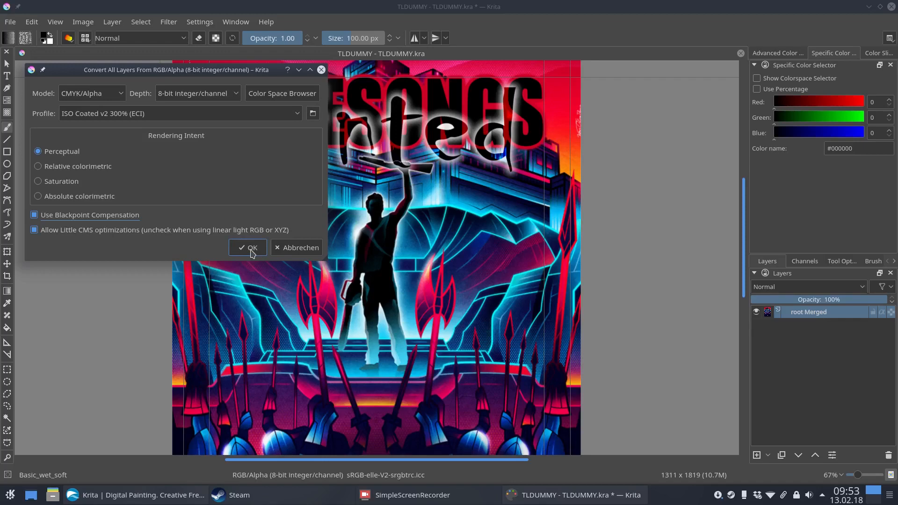
{"action": "left_click", "coordinate": [252, 251]}
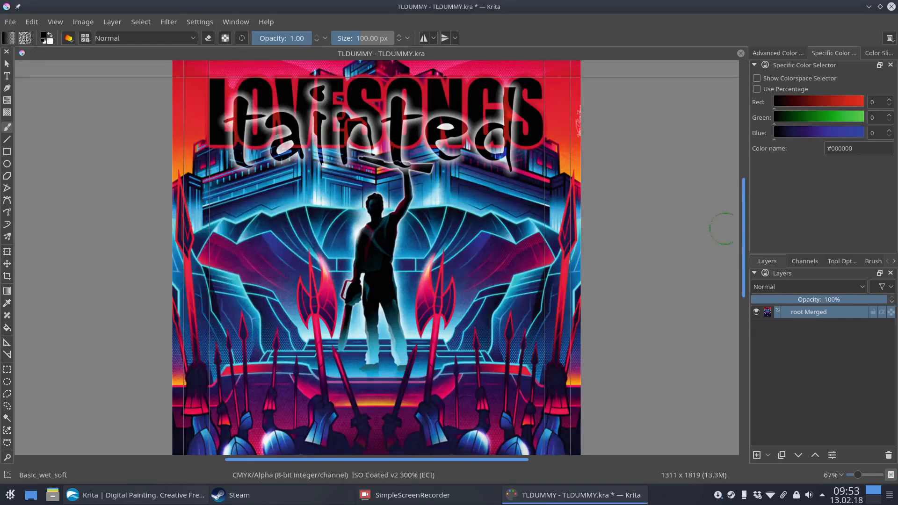
{"action": "left_click_drag", "start_coordinate": [744, 227], "coordinate": [771, 248]}
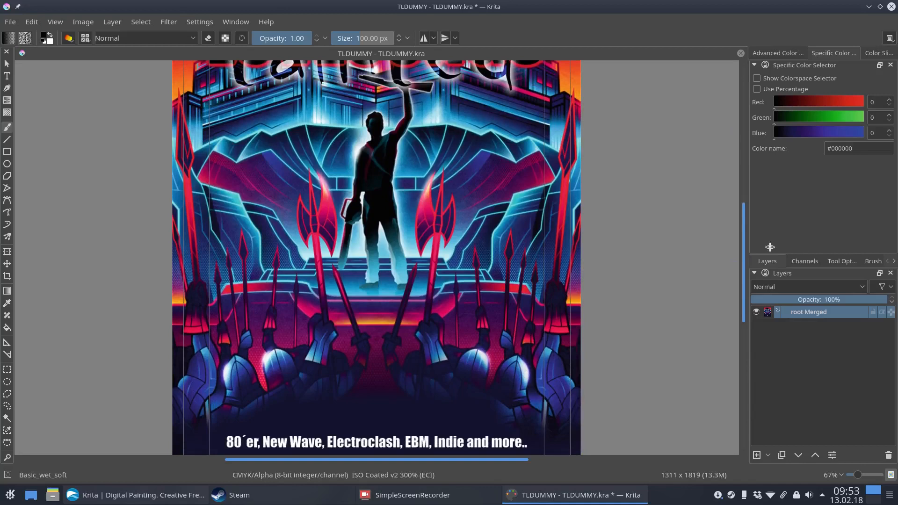
Inspect the poster's Cyan, Magenta, Yellow and Black channels one at a time
{"action": "left_click", "coordinate": [808, 263]}
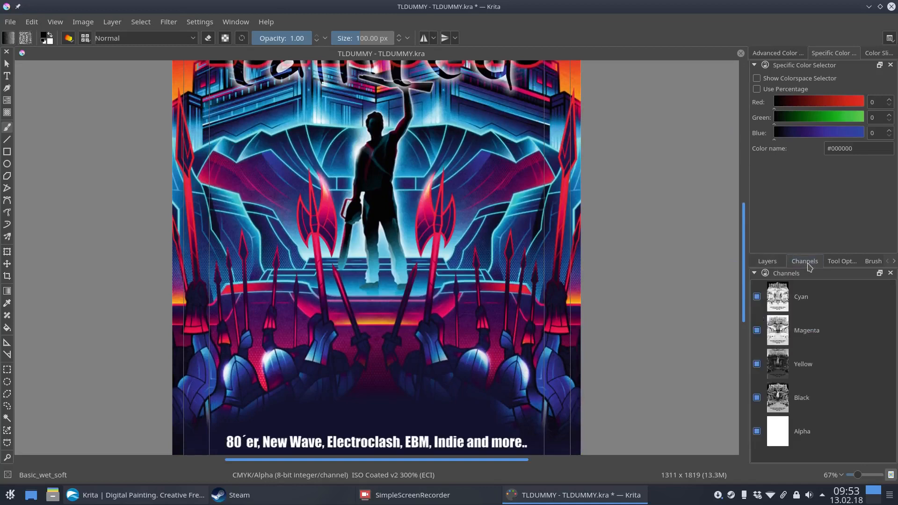
{"action": "left_click", "coordinate": [810, 301]}
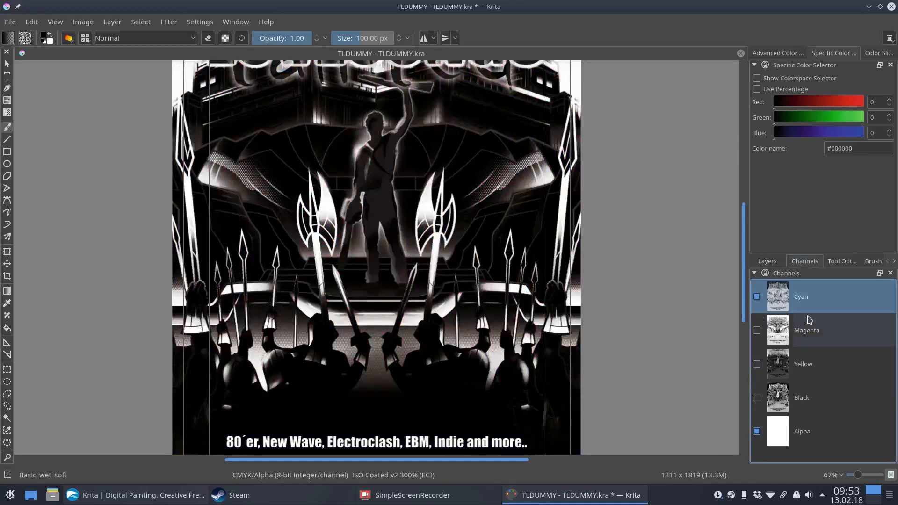
{"action": "left_click", "coordinate": [810, 335]}
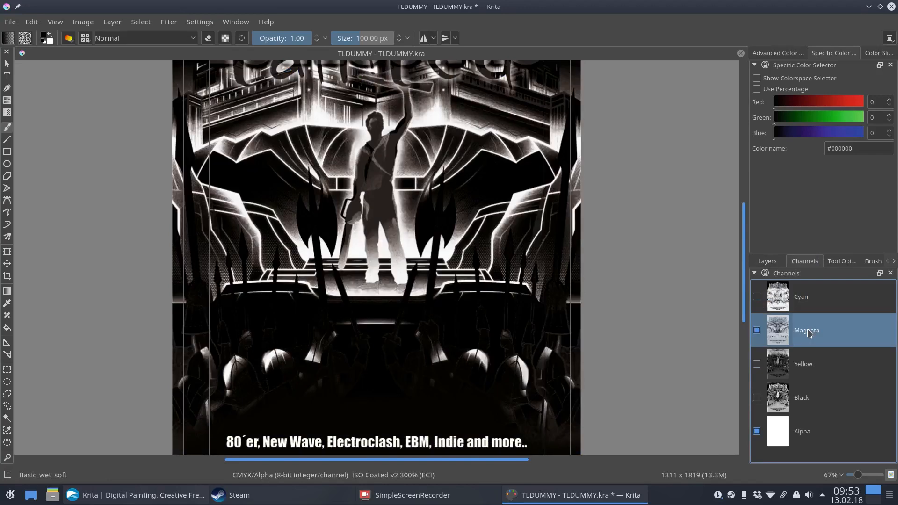
{"action": "left_click", "coordinate": [810, 363]}
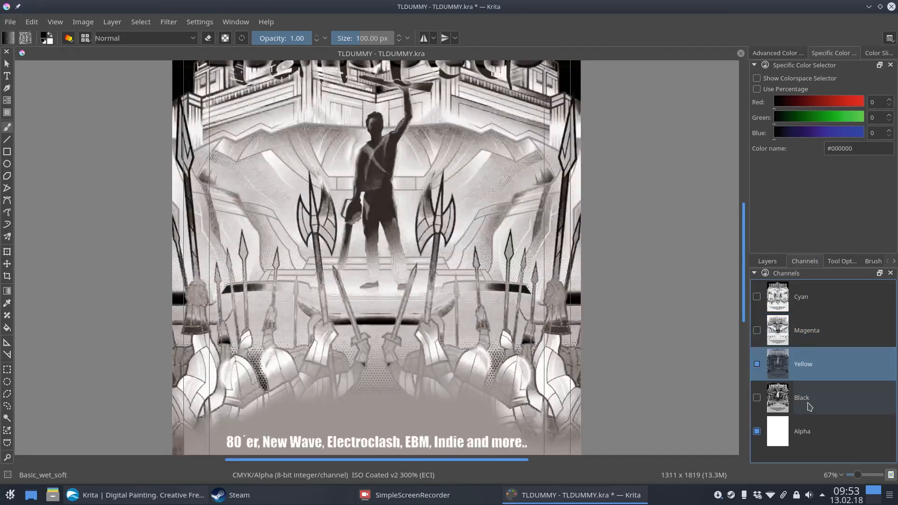
{"action": "left_click", "coordinate": [810, 407]}
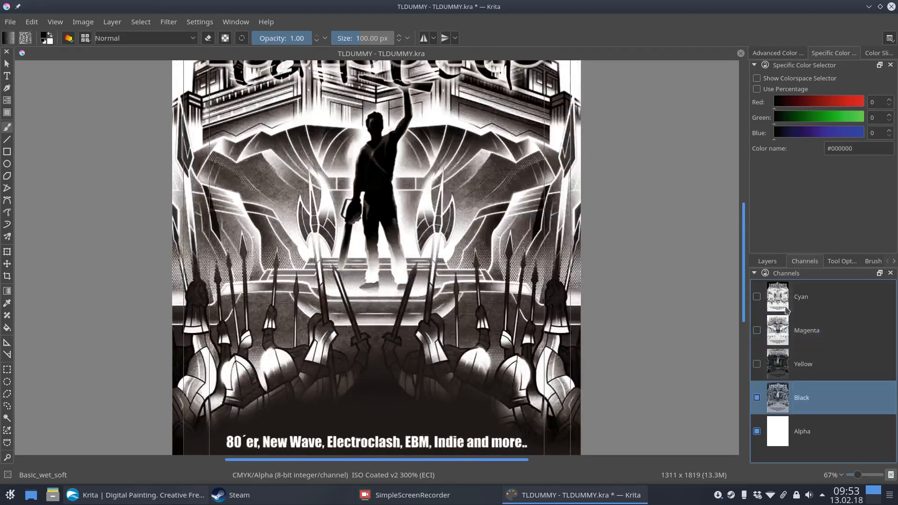
Preview the Cyan channel together with Black, and hide both channels again
{"action": "left_click", "coordinate": [757, 297]}
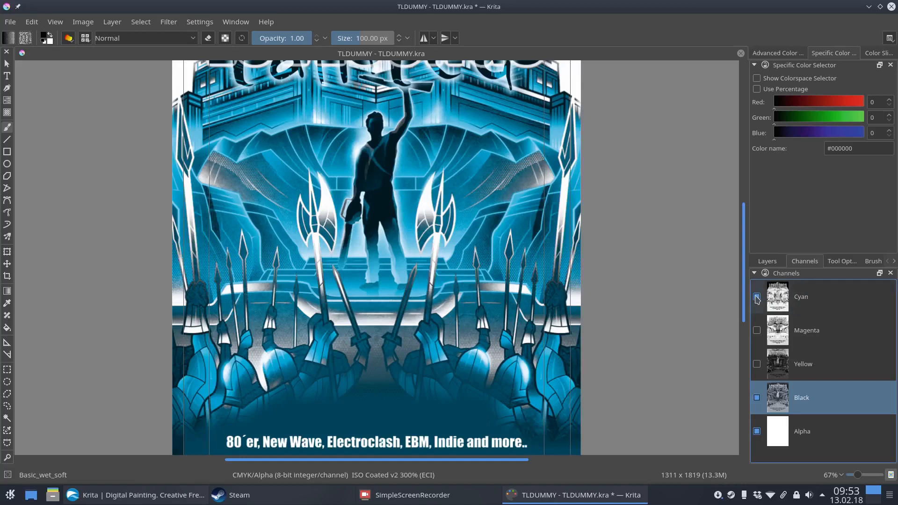
{"action": "left_click", "coordinate": [758, 298]}
{"action": "left_click", "coordinate": [757, 397]}
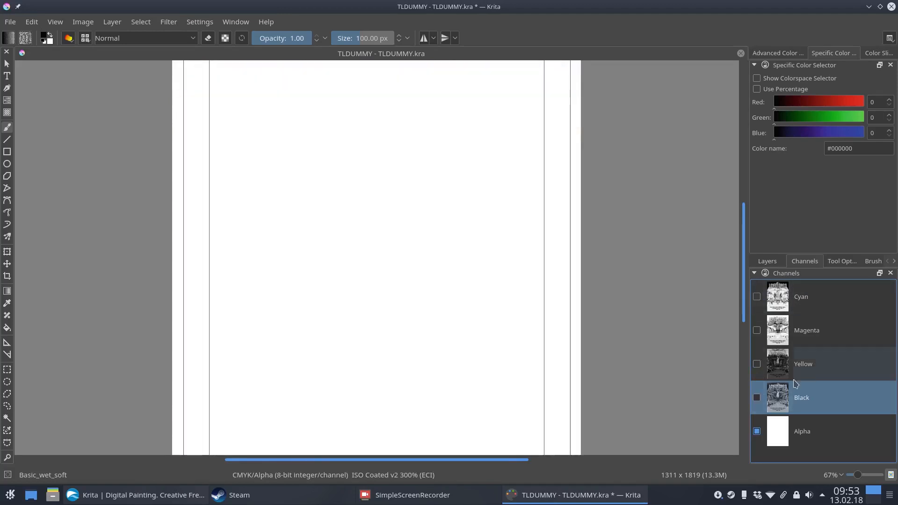
Isolate the Yellow channel and add the Magenta and Cyan channels to preview the poster without Black
{"action": "left_click", "coordinate": [808, 372]}
{"action": "left_click", "coordinate": [757, 365]}
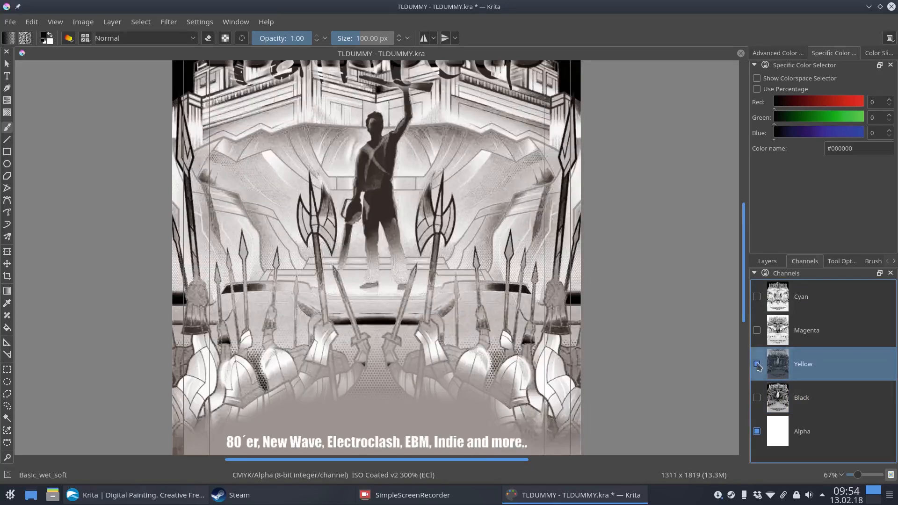
{"action": "left_click", "coordinate": [757, 364]}
{"action": "left_click", "coordinate": [758, 365]}
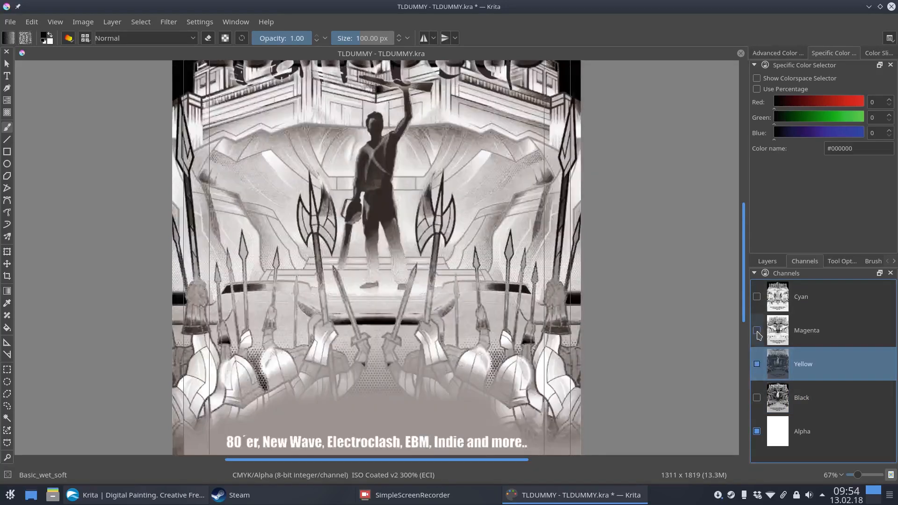
{"action": "left_click", "coordinate": [757, 331]}
{"action": "left_click", "coordinate": [758, 299]}
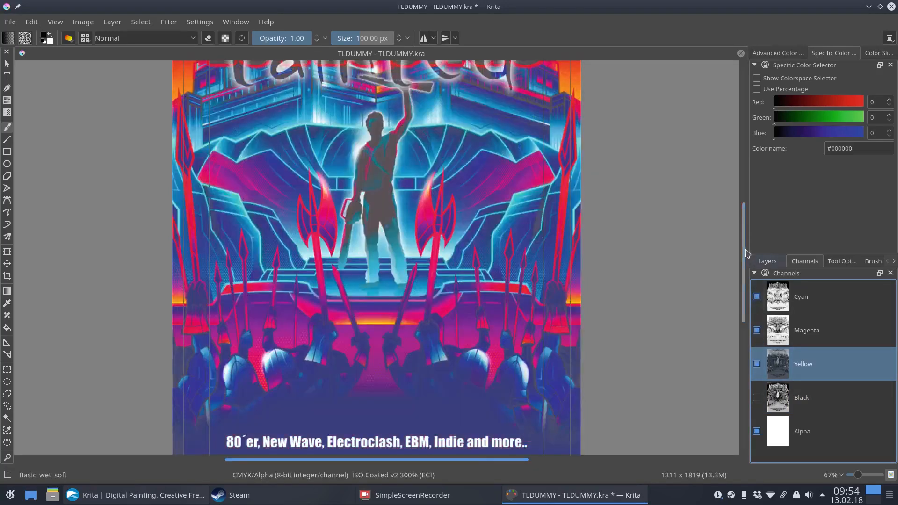
Compare the poster with and without the Black channel, leaving all colour channels visible and the whole poster in view
{"action": "mouse_move", "coordinate": [744, 252]}
{"action": "left_mouse_down"}
{"action": "mouse_move", "coordinate": [744, 202]}
{"action": "mouse_move", "coordinate": [740, 279]}
{"action": "mouse_move", "coordinate": [741, 248]}
{"action": "left_mouse_up"}
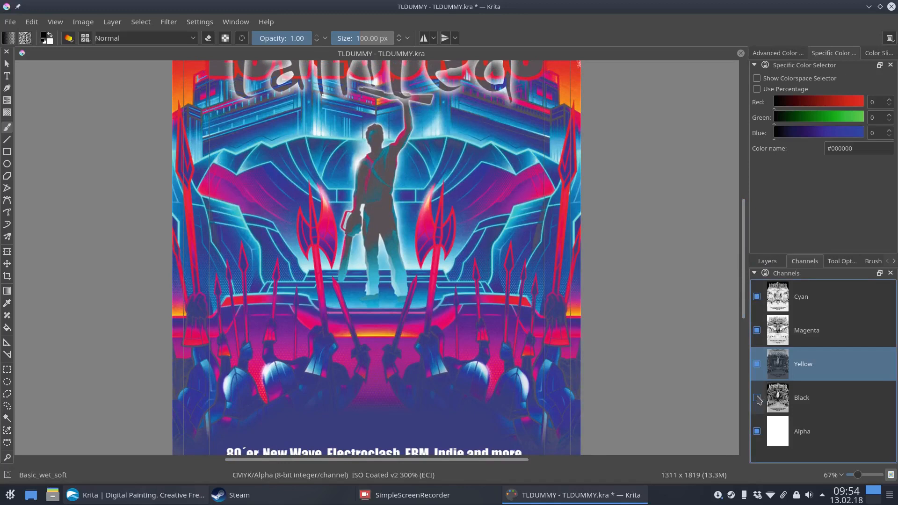
{"action": "left_click", "coordinate": [758, 398]}
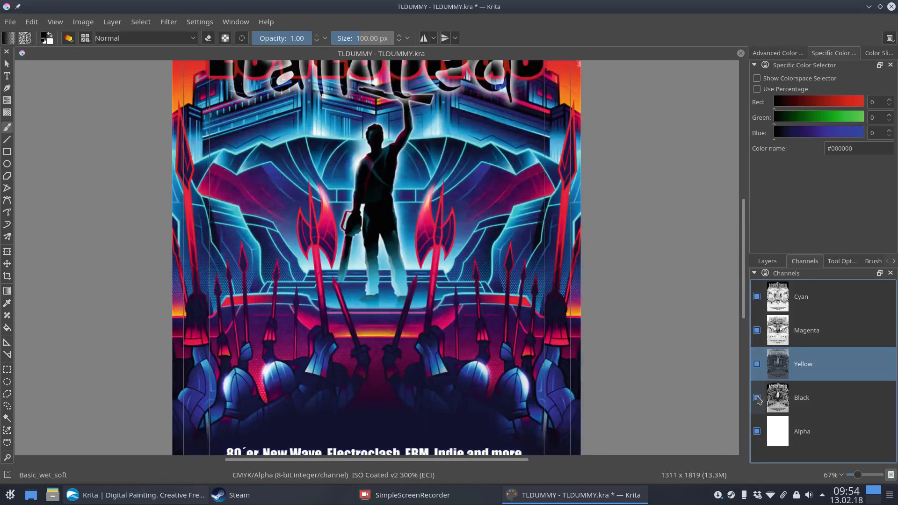
{"action": "left_click", "coordinate": [758, 398]}
{"action": "left_click", "coordinate": [758, 398]}
{"action": "left_click", "coordinate": [758, 398]}
{"action": "left_click", "coordinate": [758, 398]}
{"action": "key", "text": "minus"}
{"action": "key", "text": "minus"}
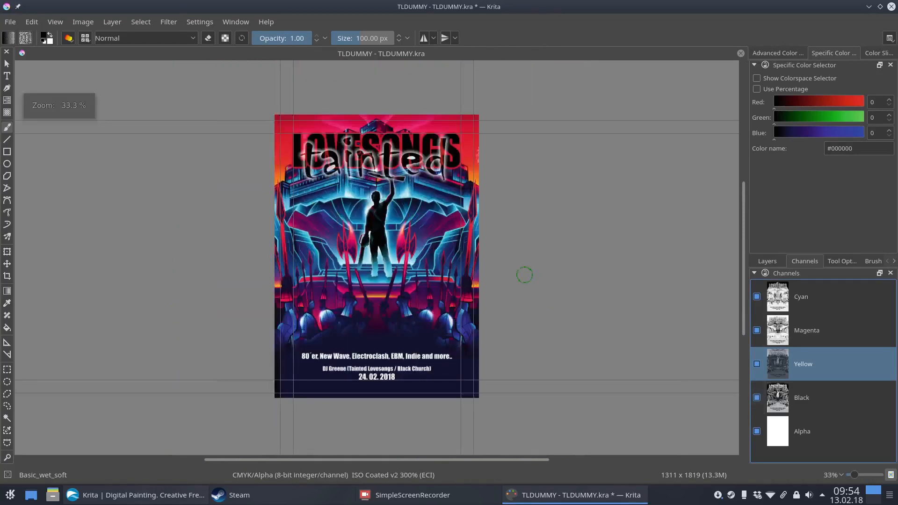
Start exporting the poster with JPEG Image as the file type
{"action": "left_click", "coordinate": [11, 22]}
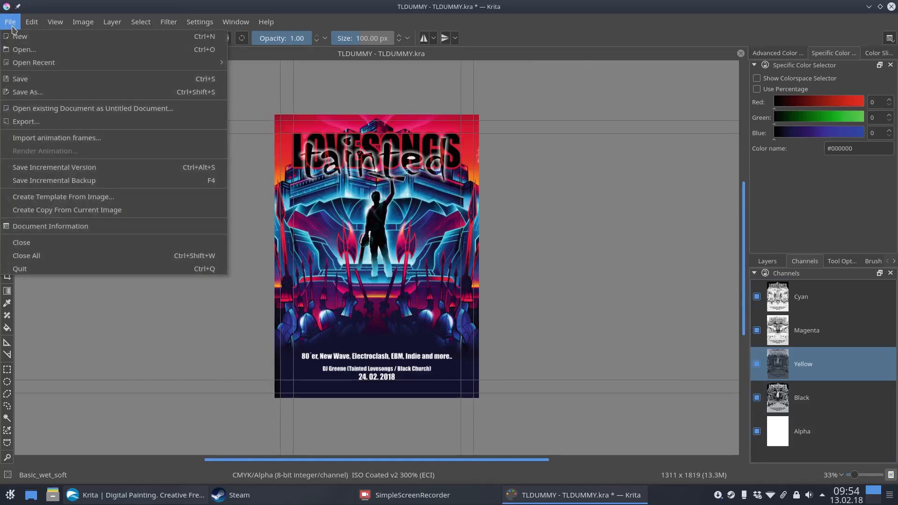
{"action": "left_click", "coordinate": [23, 122]}
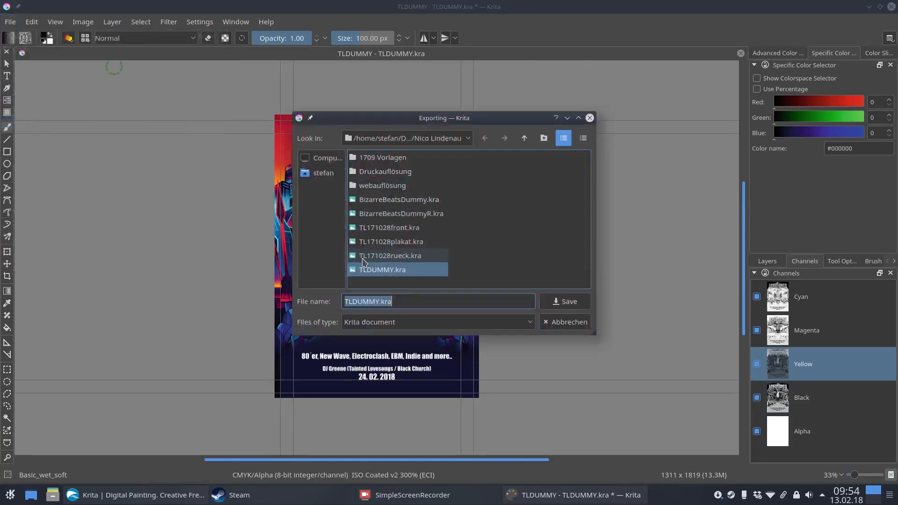
{"action": "left_click", "coordinate": [531, 323]}
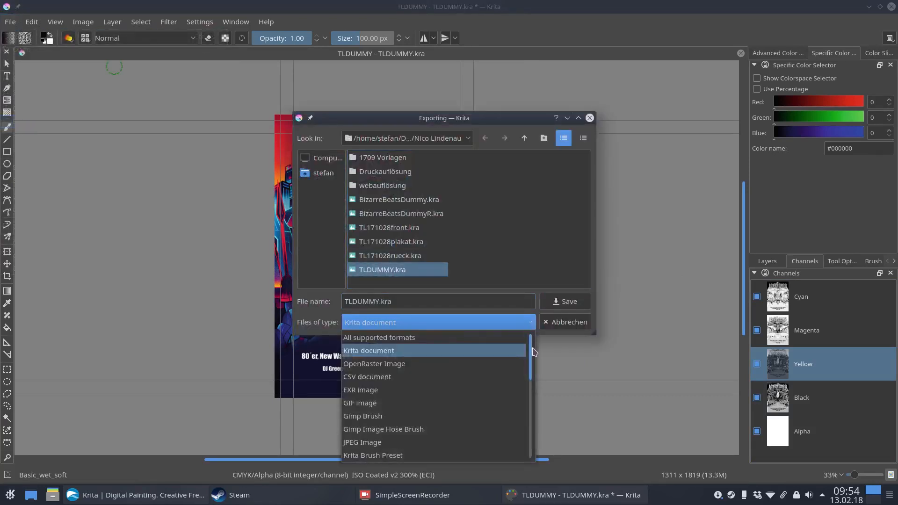
{"action": "left_click_drag", "start_coordinate": [532, 352], "coordinate": [531, 376]}
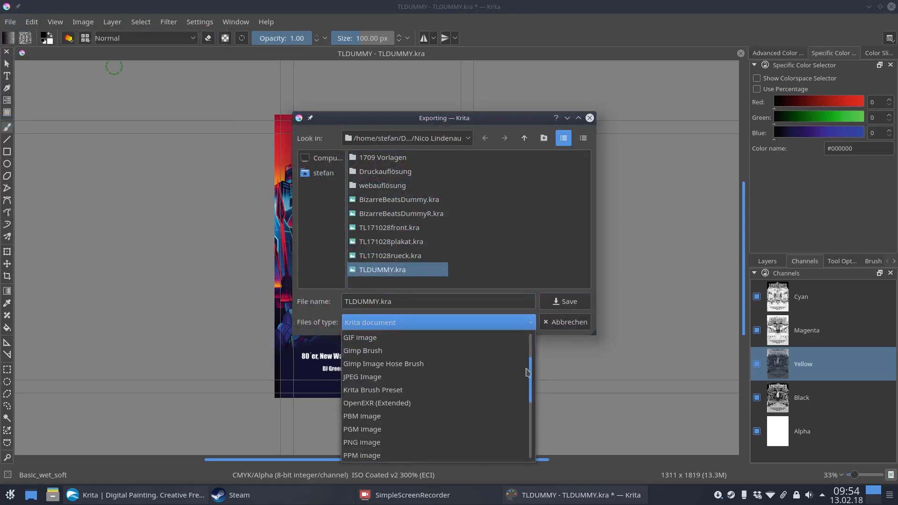
{"action": "left_click", "coordinate": [465, 378]}
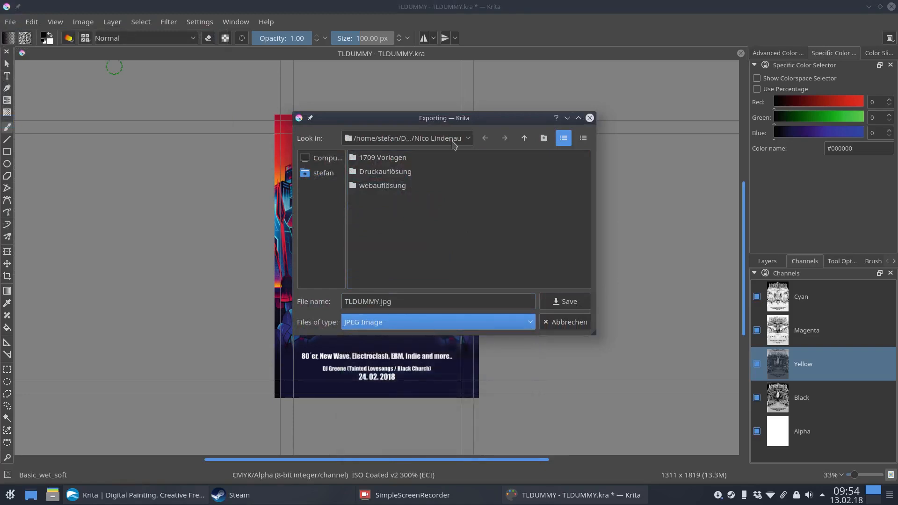
Replace the export's file name with testing and proceed to the JPEG export options
{"action": "left_click", "coordinate": [375, 300]}
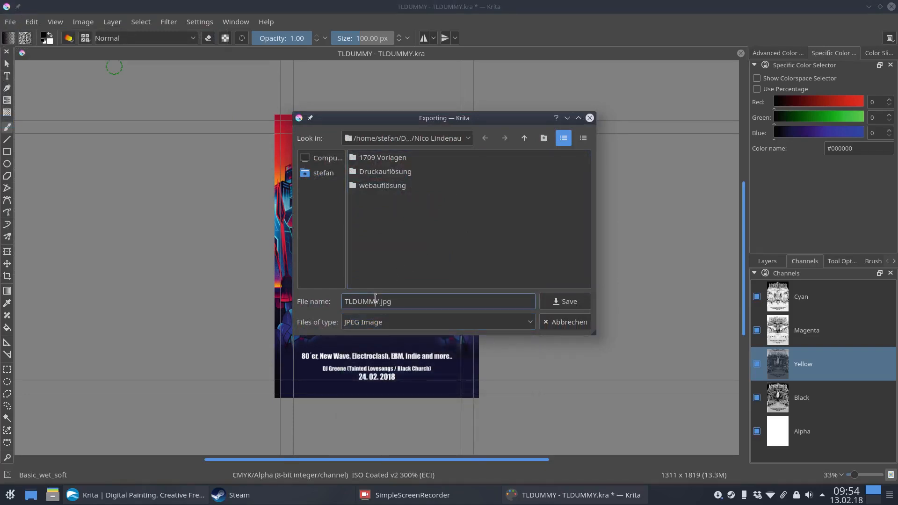
{"action": "key", "text": "BackSpace"}
{"action": "key", "text": "BackSpace"}
{"action": "key", "text": "BackSpace"}
{"action": "key", "text": "BackSpace"}
{"action": "key", "text": "BackSpace"}
{"action": "key", "text": "BackSpace"}
{"action": "key", "text": "BackSpace"}
{"action": "type", "text": "testing"}
{"action": "left_click", "coordinate": [568, 303]}
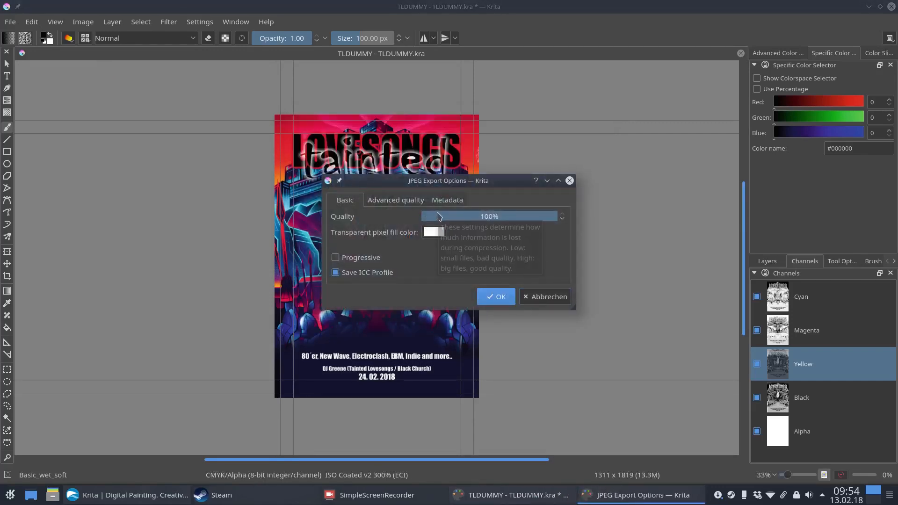
Try the smallest-file subsampling, restore 1x1, 1x1, 1x1 (best quality), and complete the JPEG export
{"action": "left_click_drag", "start_coordinate": [408, 182], "coordinate": [330, 190]}
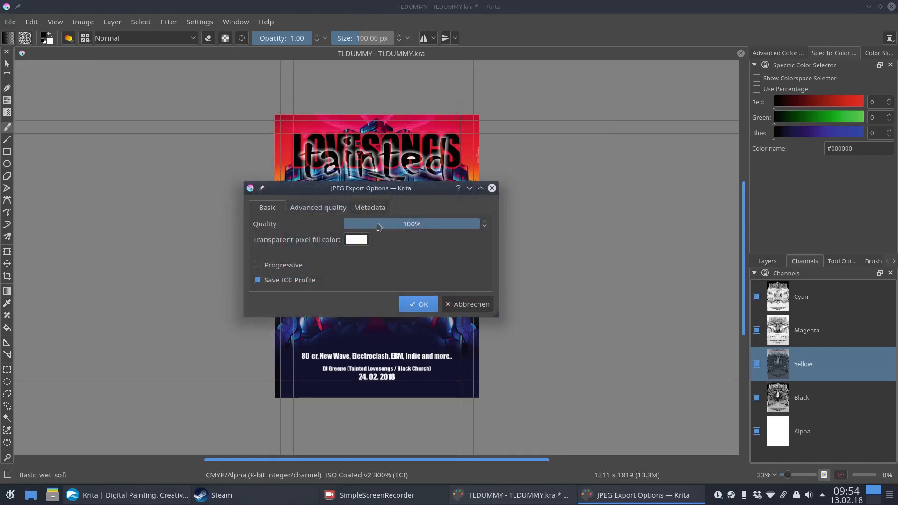
{"action": "left_click", "coordinate": [329, 207]}
{"action": "left_click", "coordinate": [358, 243]}
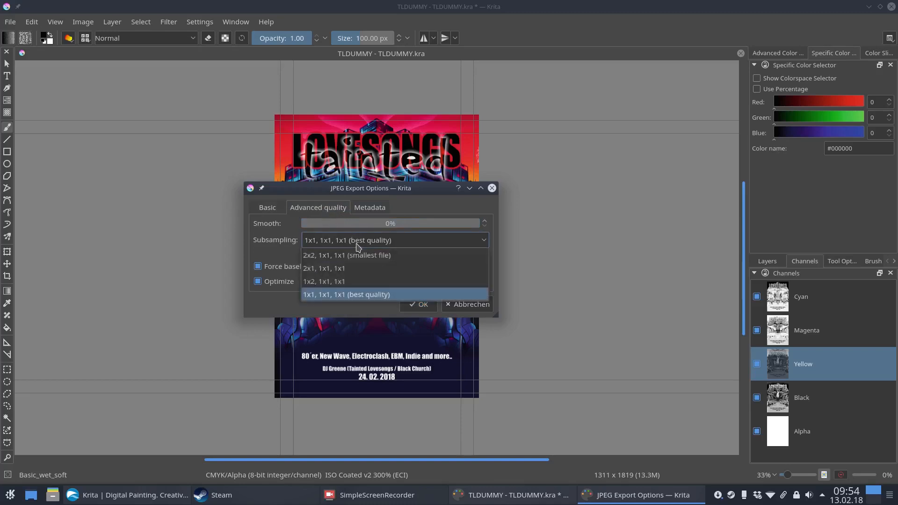
{"action": "left_click", "coordinate": [358, 260]}
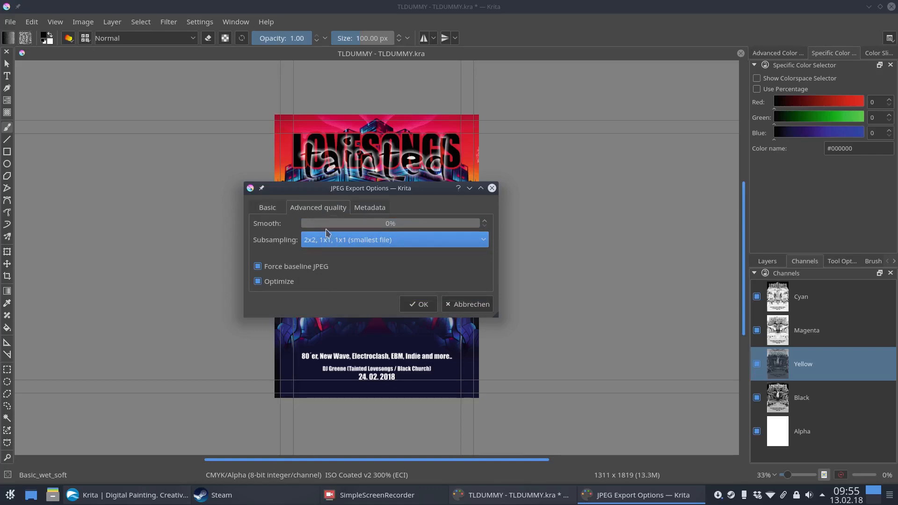
{"action": "left_click", "coordinate": [336, 246]}
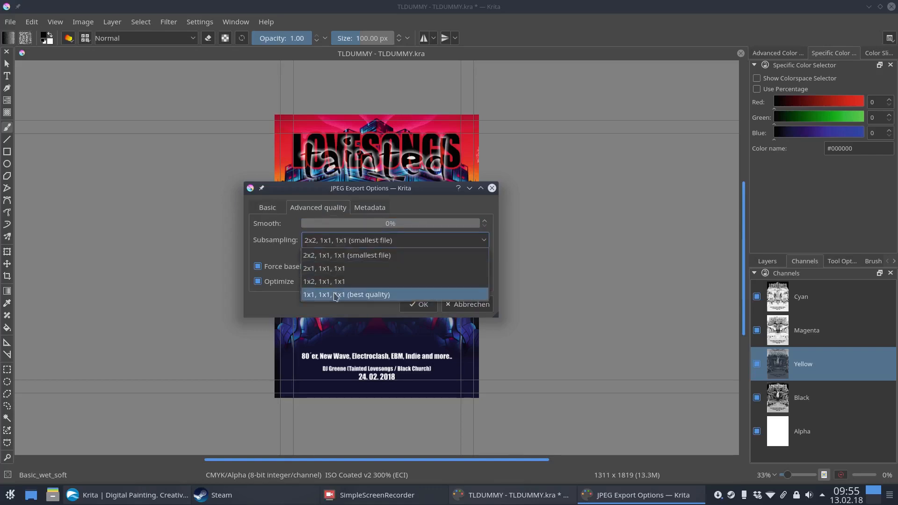
{"action": "left_click", "coordinate": [335, 295]}
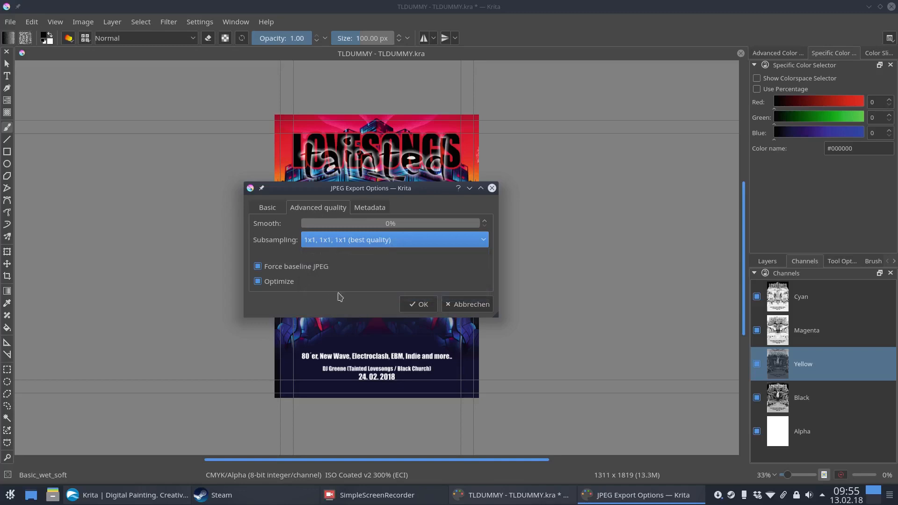
{"action": "left_click", "coordinate": [419, 305]}
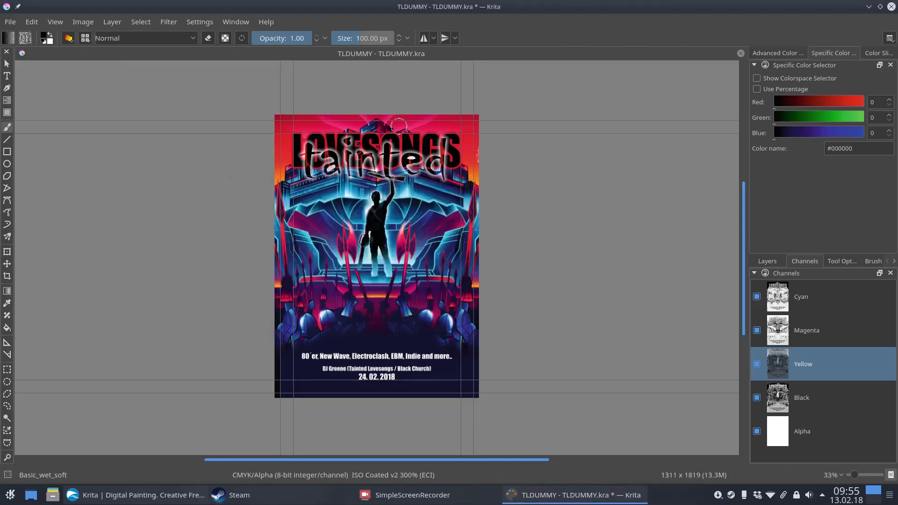
{"action": "left_click", "coordinate": [10, 22]}
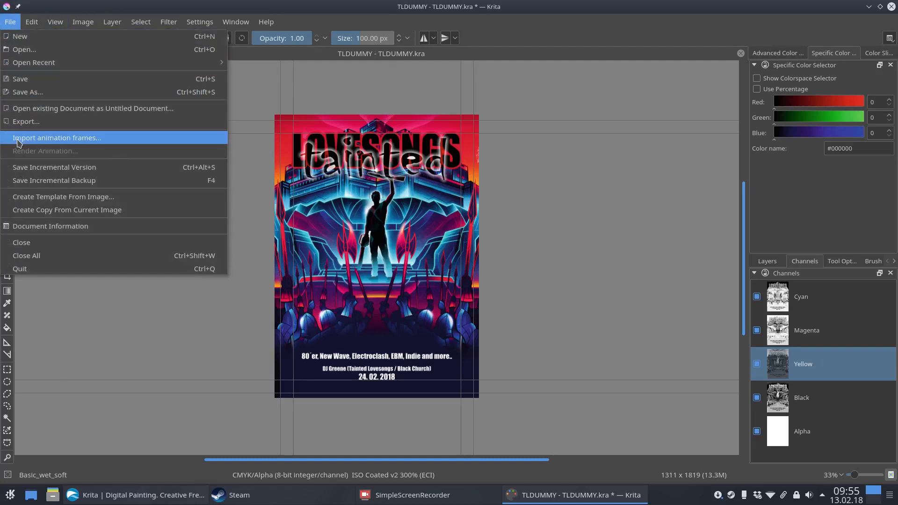
{"action": "left_click", "coordinate": [269, 96]}
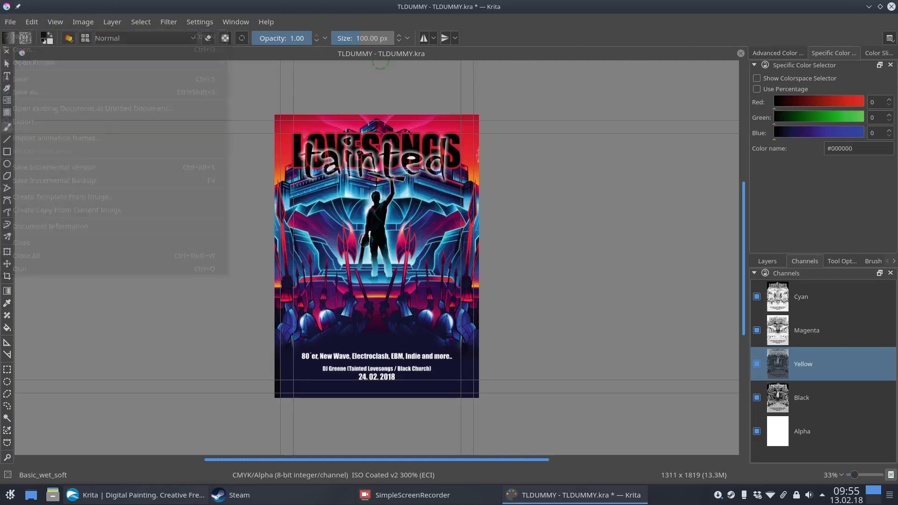
{"action": "left_click", "coordinate": [16, 24]}
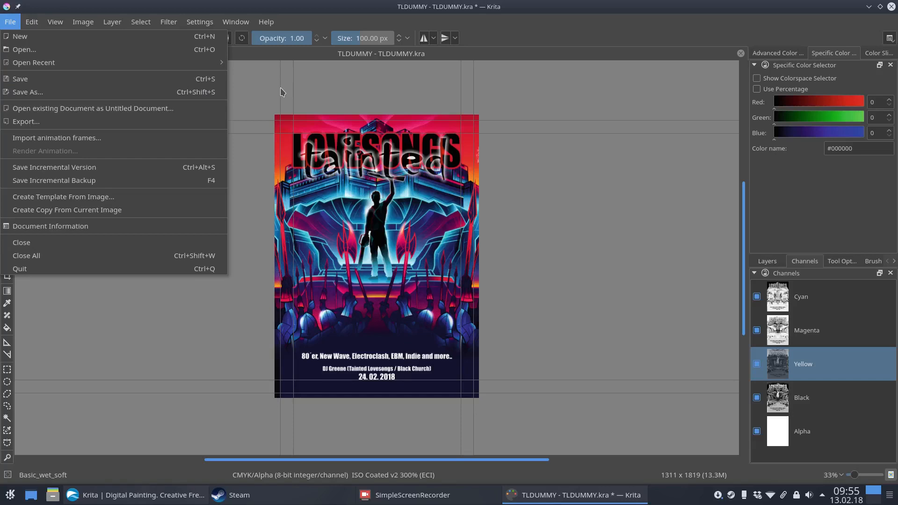
{"action": "left_click", "coordinate": [256, 90]}
{"action": "key", "text": "ctrl+plus"}
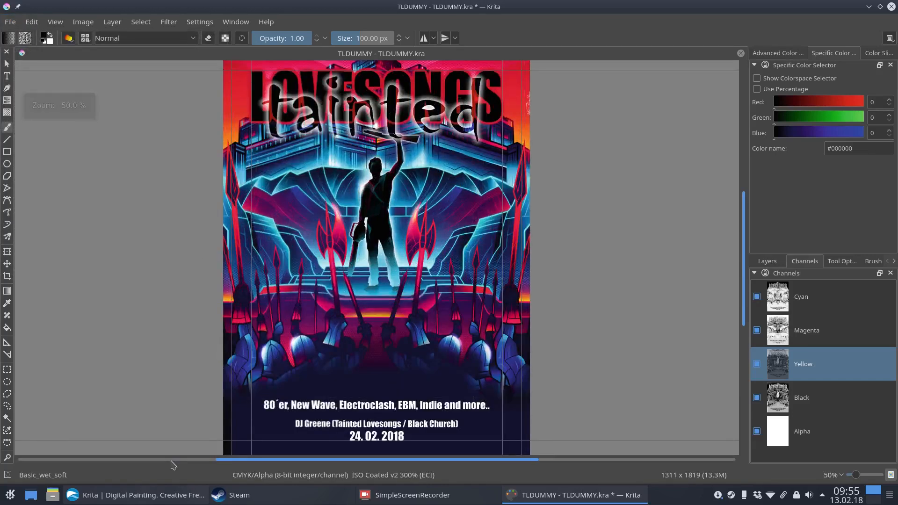
Switch to the QupZilla browser and open facebook.com/taintedlovesongs in a new tab
{"action": "left_click", "coordinate": [124, 497]}
{"action": "left_click", "coordinate": [238, 21]}
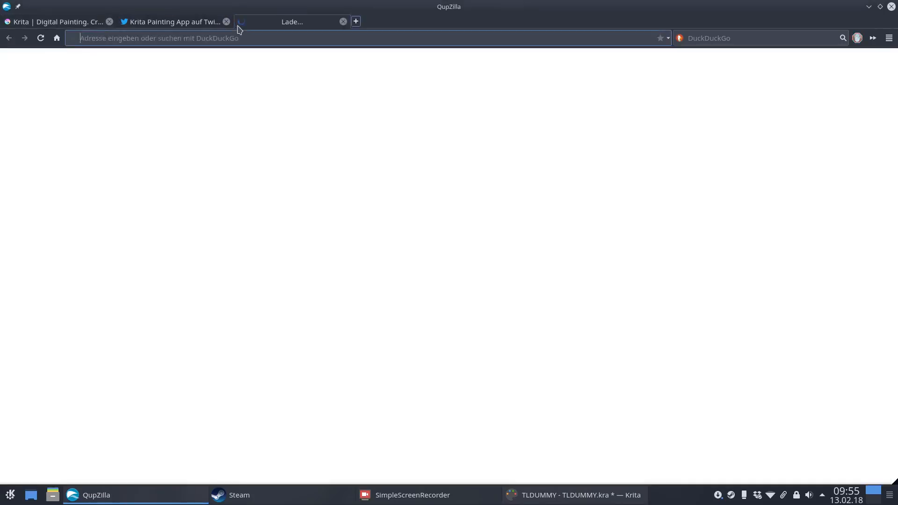
{"action": "type", "text": "facebook.com/"}
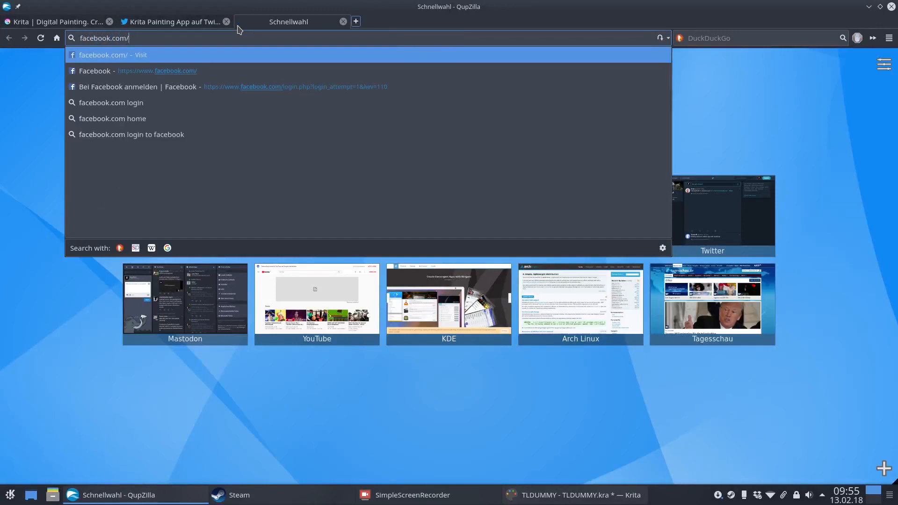
{"action": "type", "text": "taintedlovesongs"}
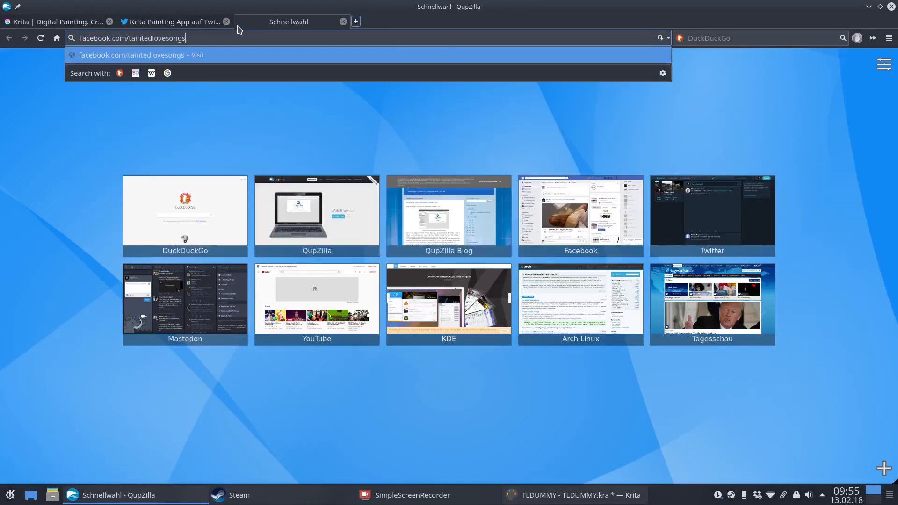
{"action": "key", "text": "Return"}
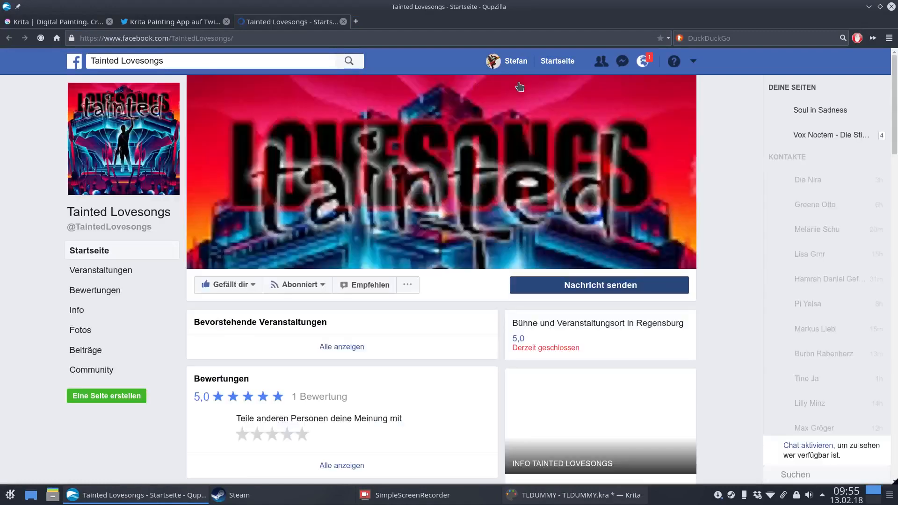
View the Tainted Lovesongs profile picture and upcoming event on the page, and shift the browser window to uncover Krita
{"action": "left_click", "coordinate": [142, 144]}
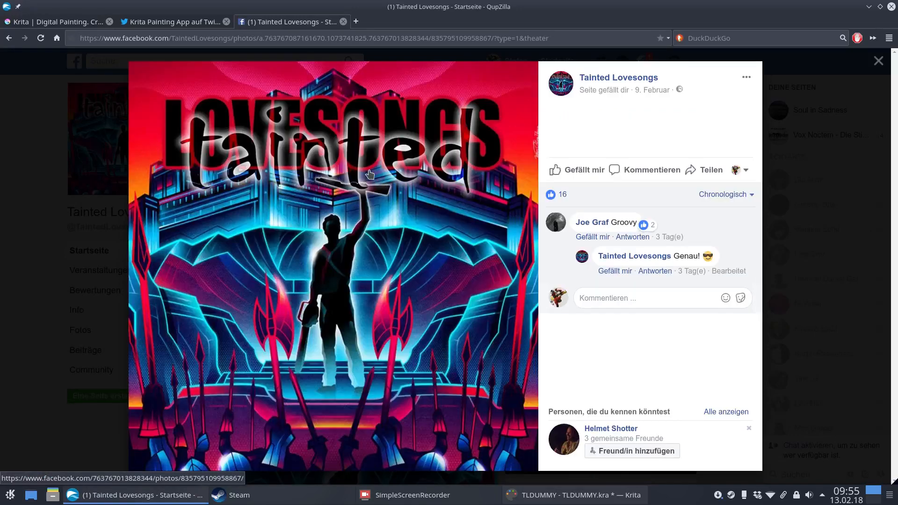
{"action": "left_click", "coordinate": [873, 62]}
{"action": "scroll", "coordinate": [233, 159], "scroll_direction": "down", "scroll_amount": 6}
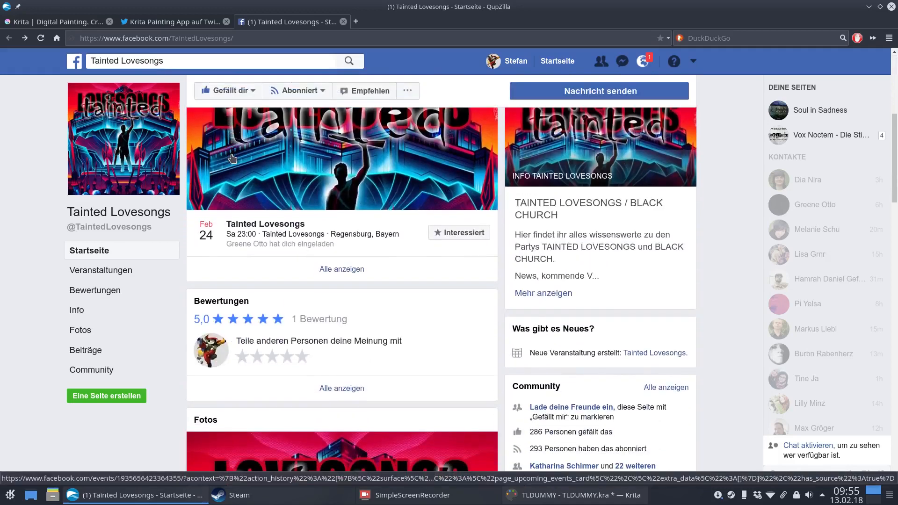
{"action": "left_click_drag", "start_coordinate": [438, 5], "coordinate": [386, 75]}
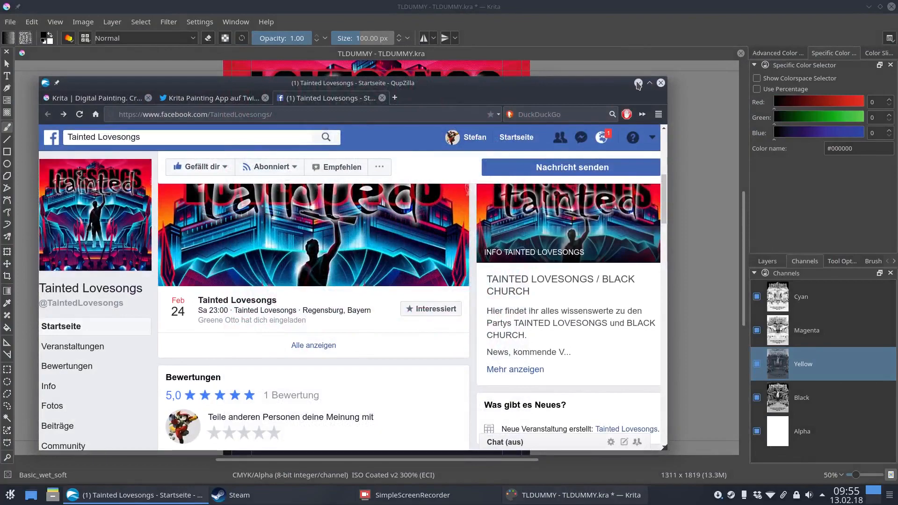